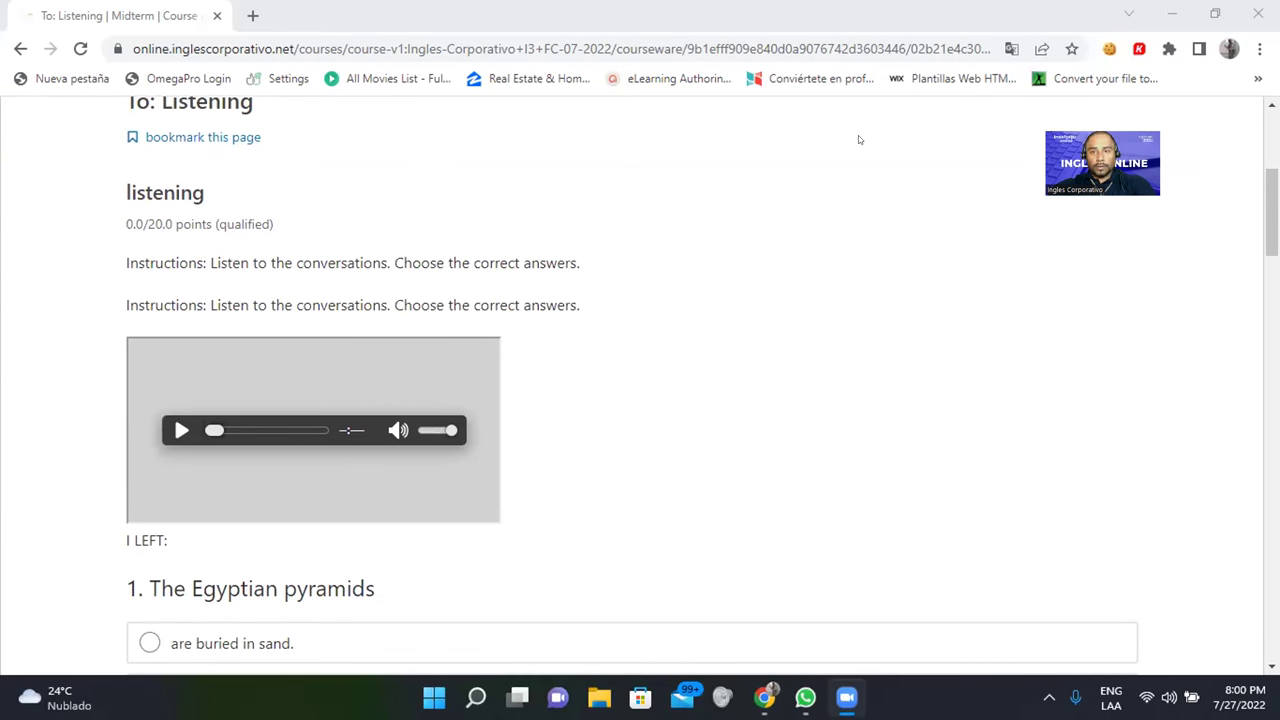
- Play the listening section's first audio file in a separate browser tab and return to the quiz page
click(172, 428)
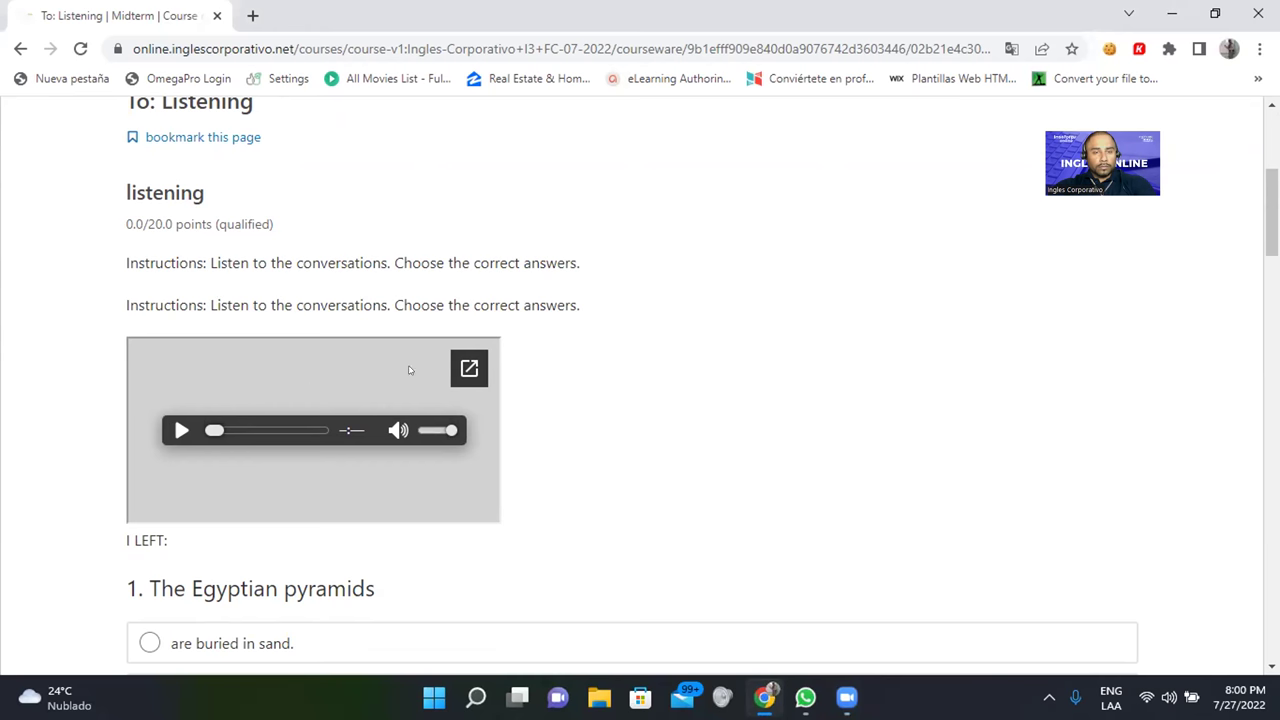
click(469, 368)
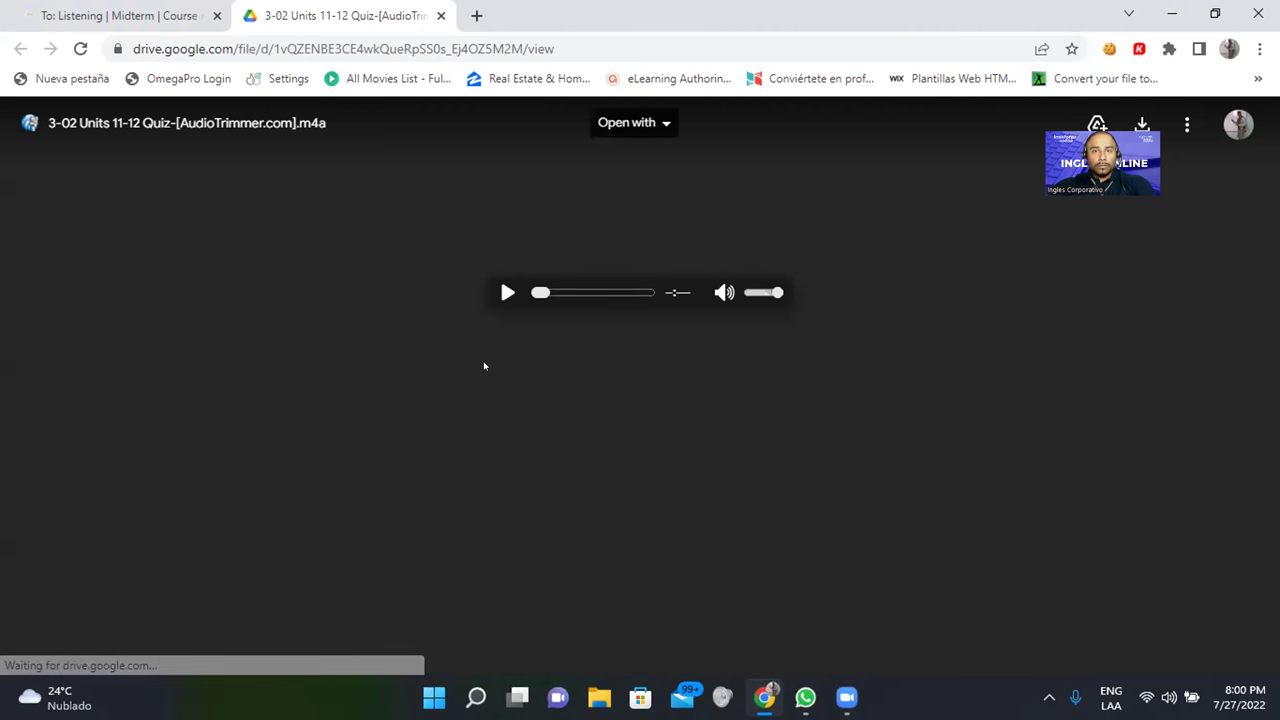
click(507, 292)
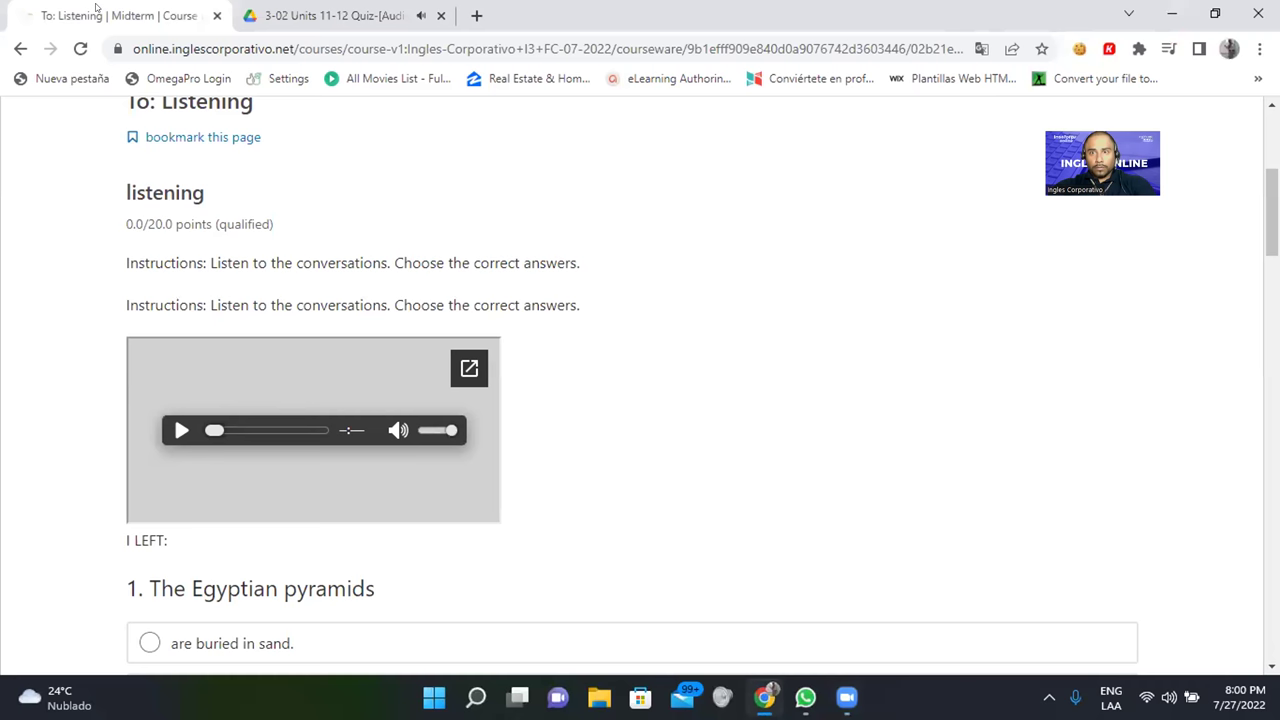
click(96, 10)
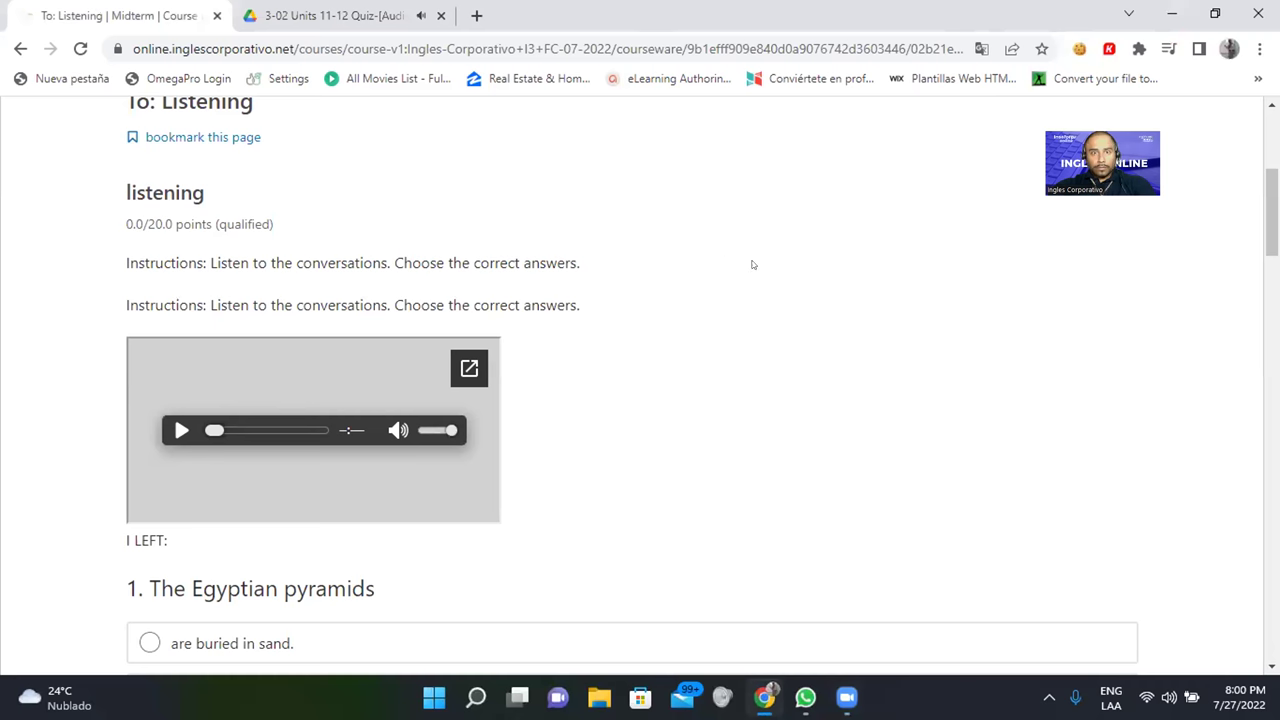
- Answer question 1 about the Egyptian pyramids with "are not open to tourists."
scroll(754, 264, down, 3)
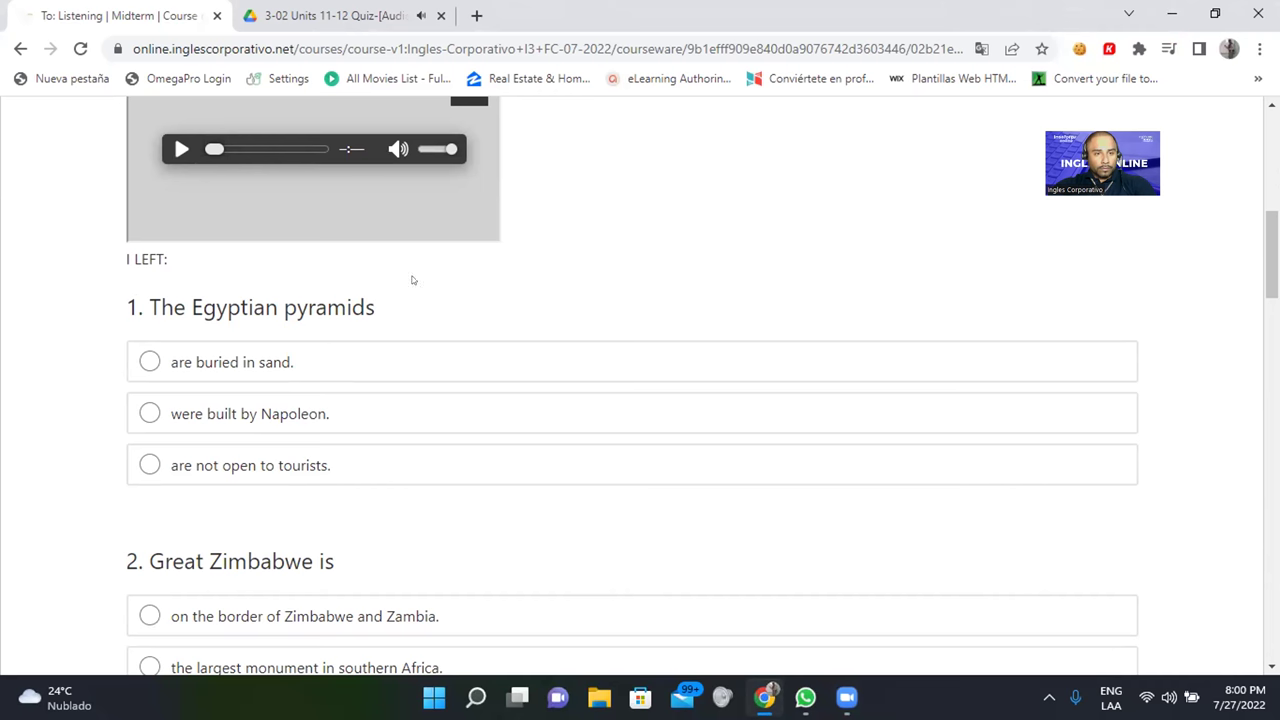
click(150, 364)
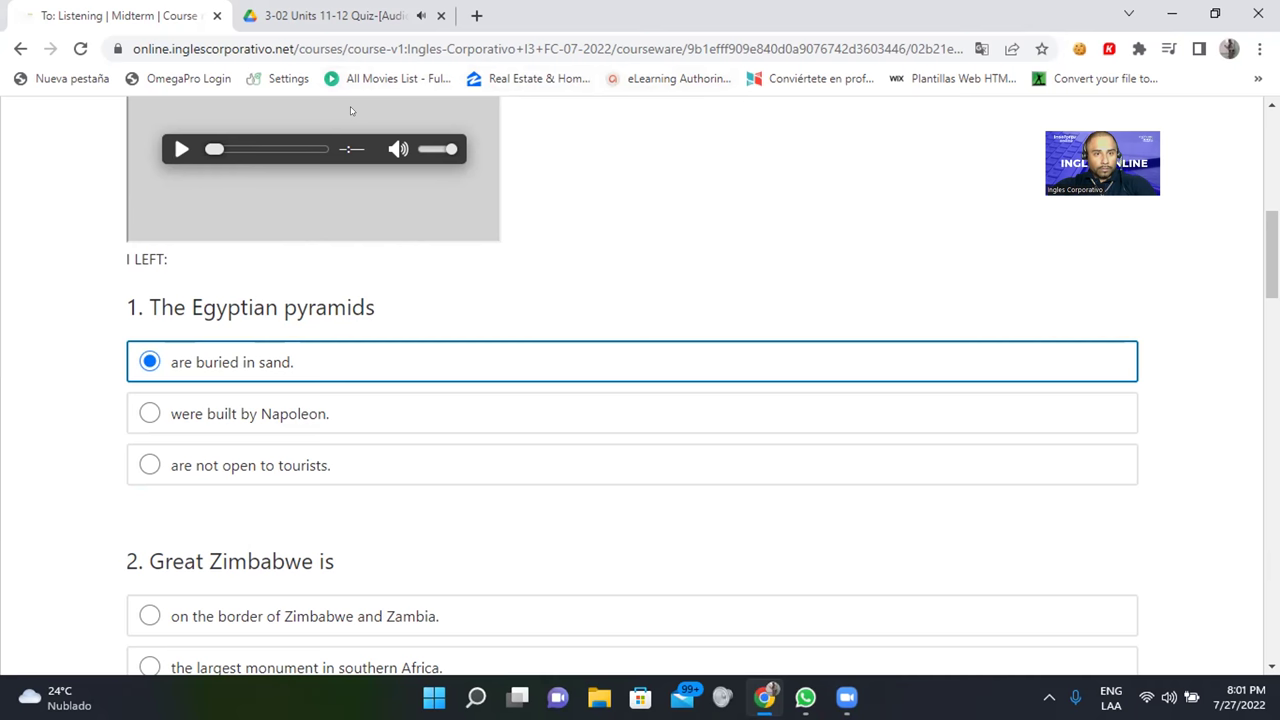
key(Down)
key(Down)
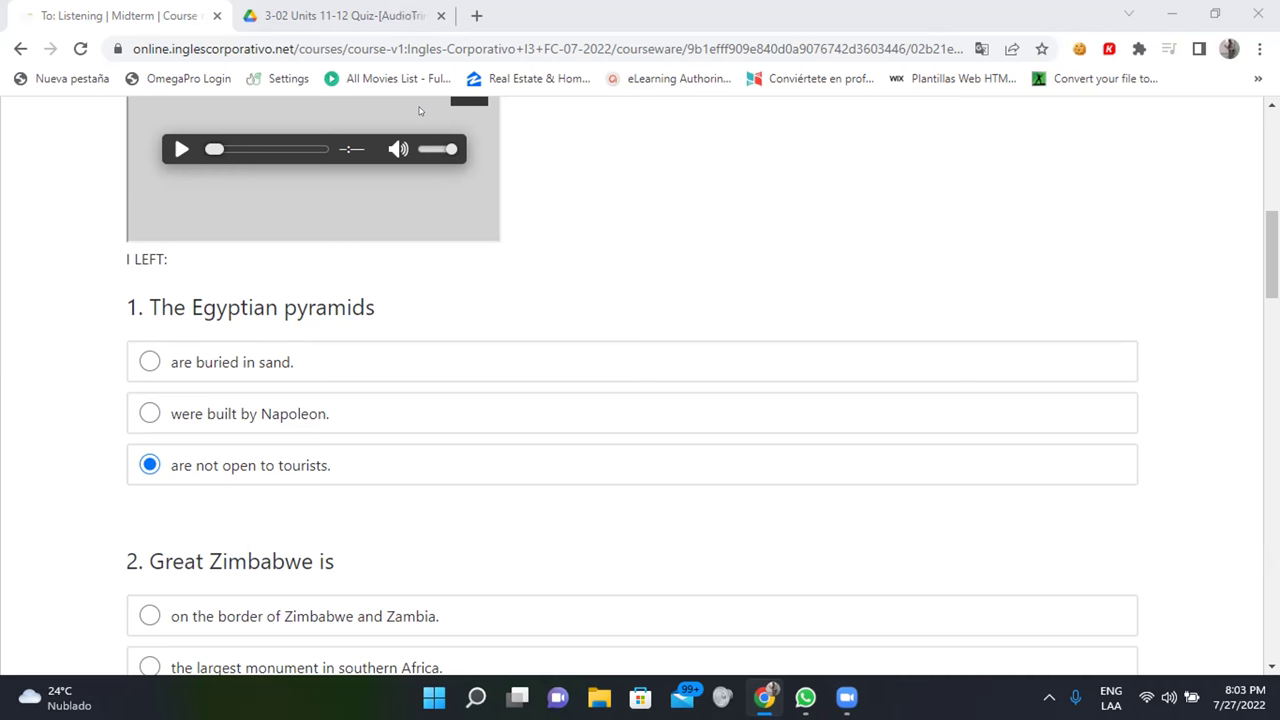
- Replay the "3-02 Units 11-12 Quiz" audio and return to questions 1 and 2 of the listening quiz
click(181, 149)
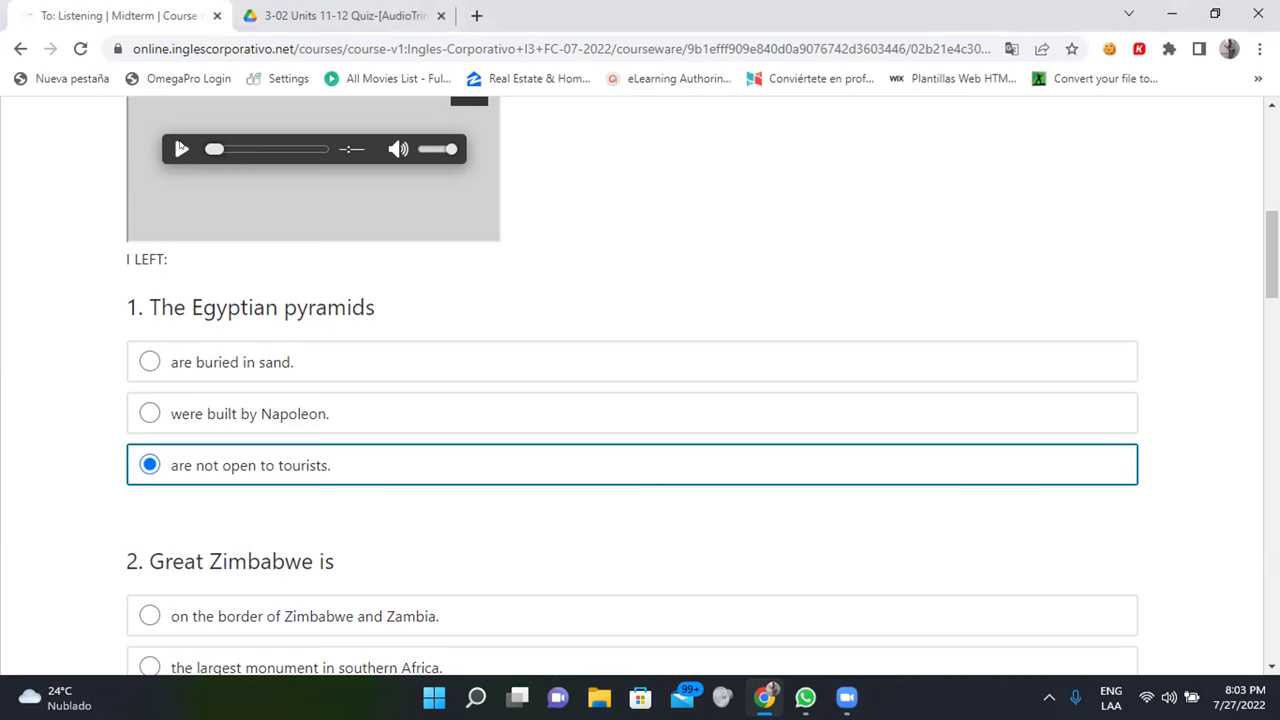
click(347, 12)
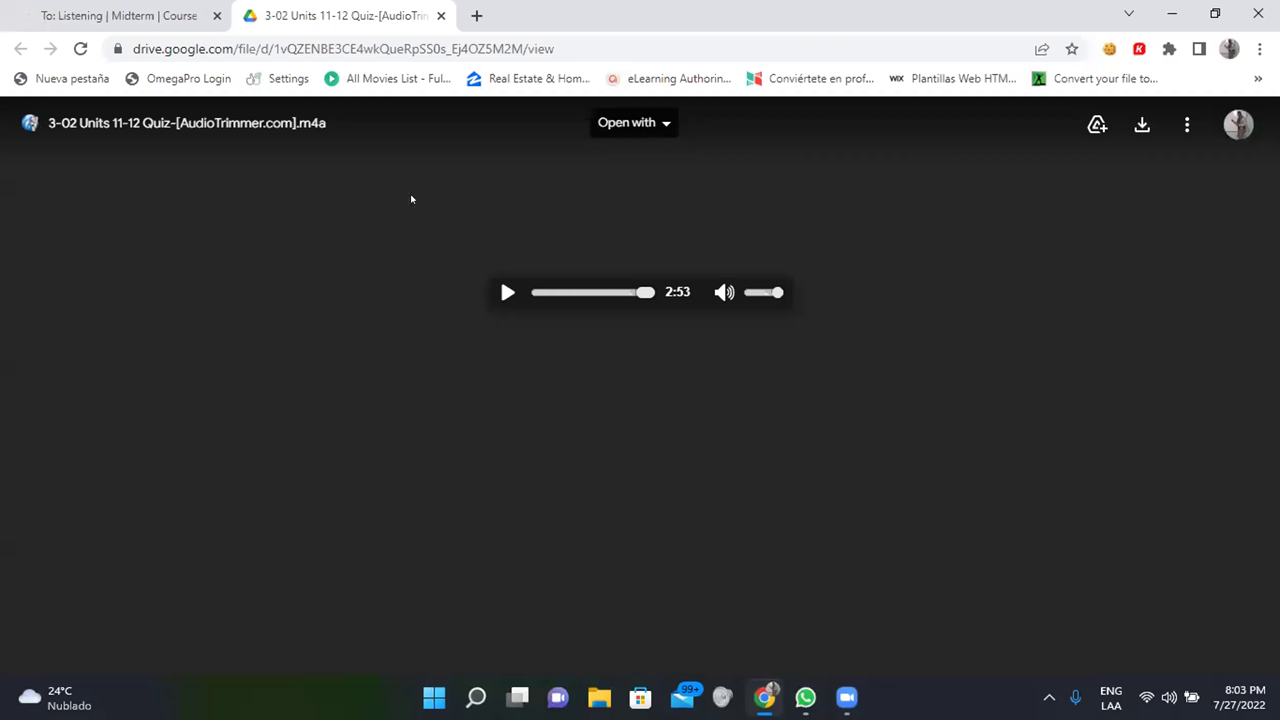
click(507, 292)
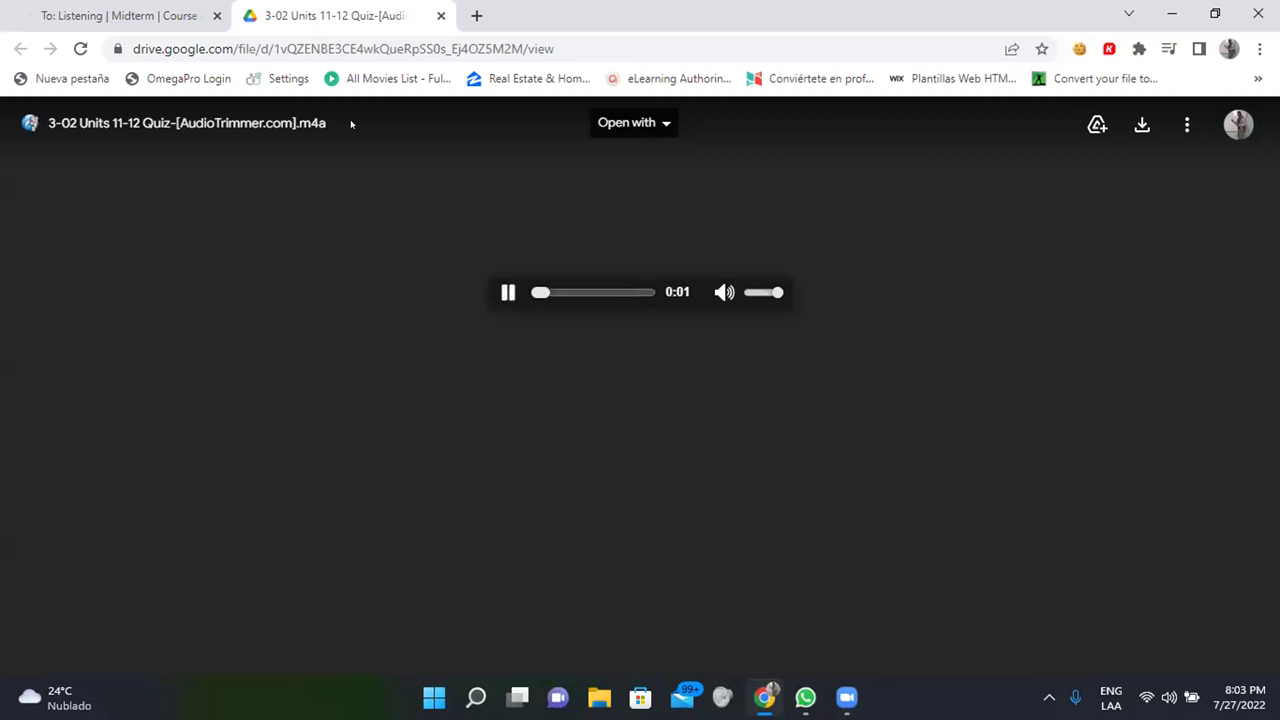
click(105, 8)
scroll(523, 277, up, 10)
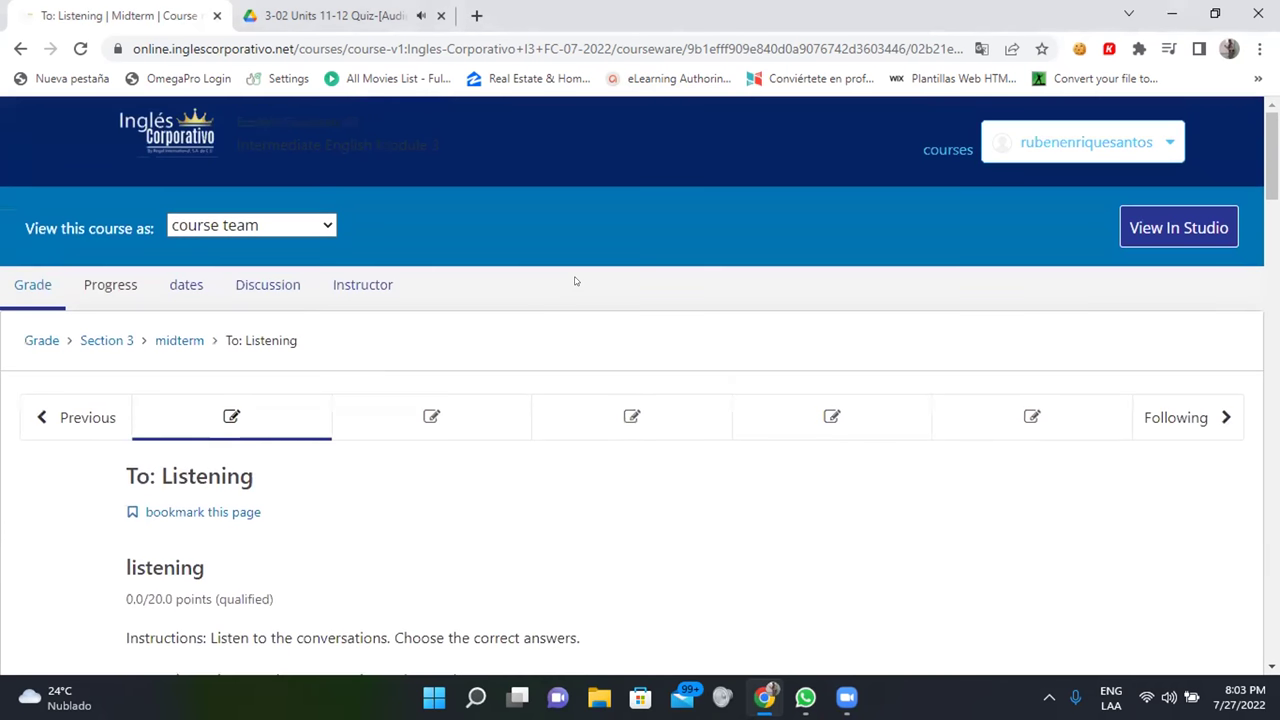
scroll(588, 278, down, 5)
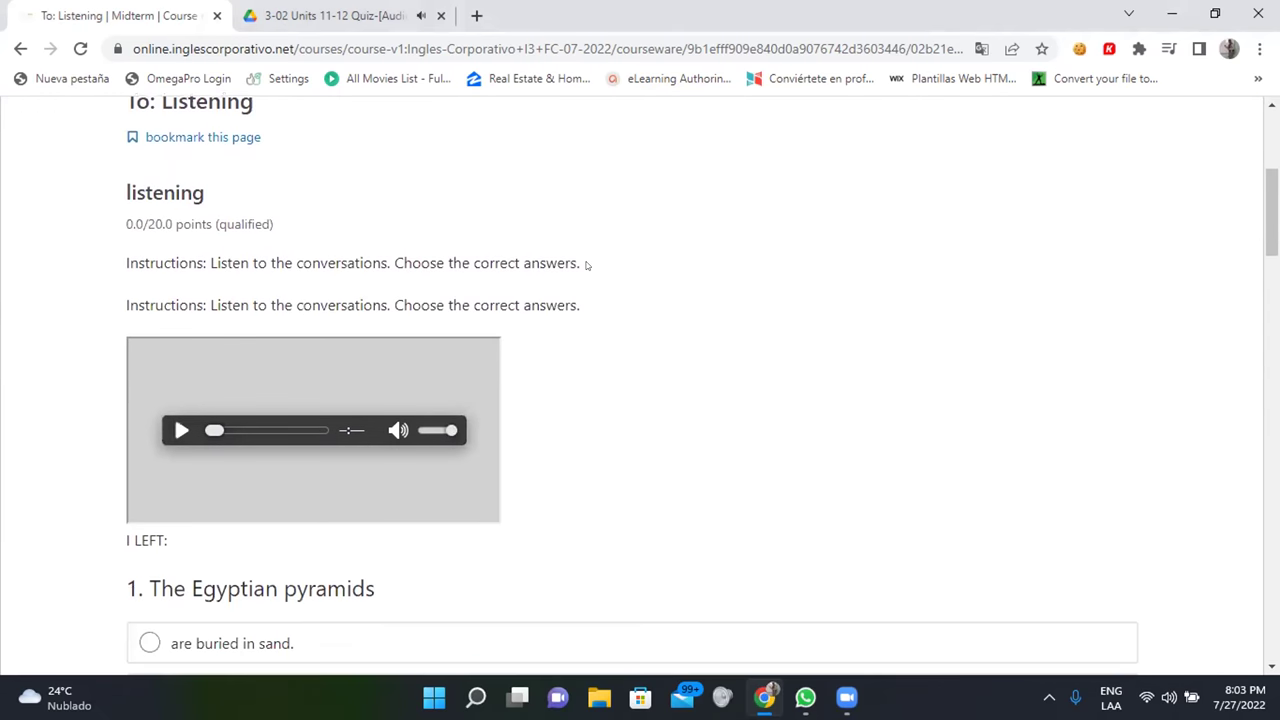
scroll(603, 300, down, 4)
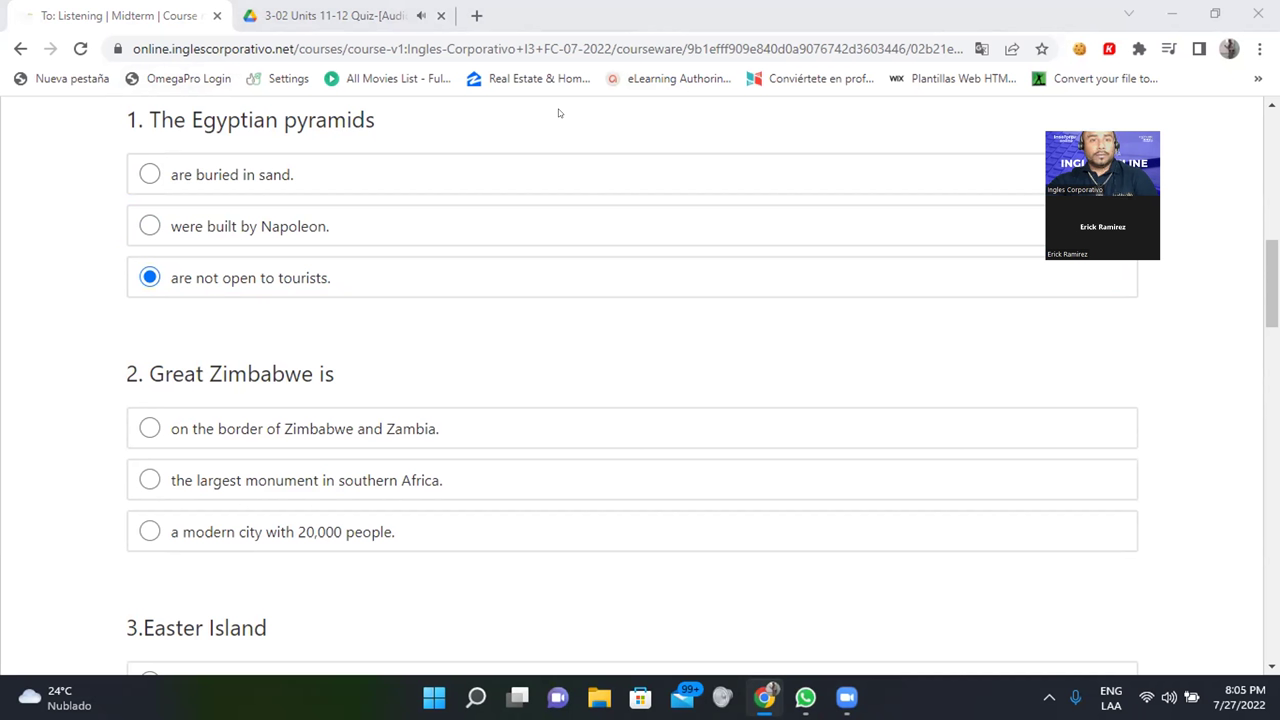
- Pause the quiz audio playback and return to the listening questions
click(335, 15)
click(507, 292)
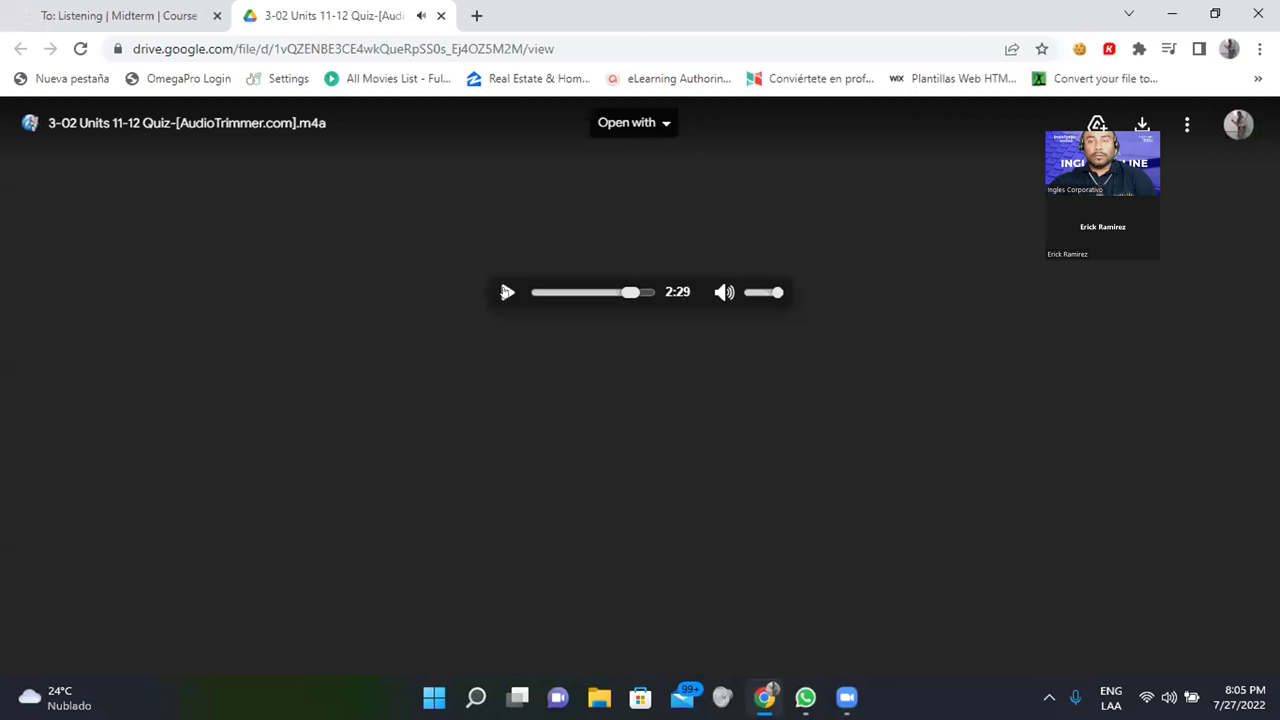
click(97, 8)
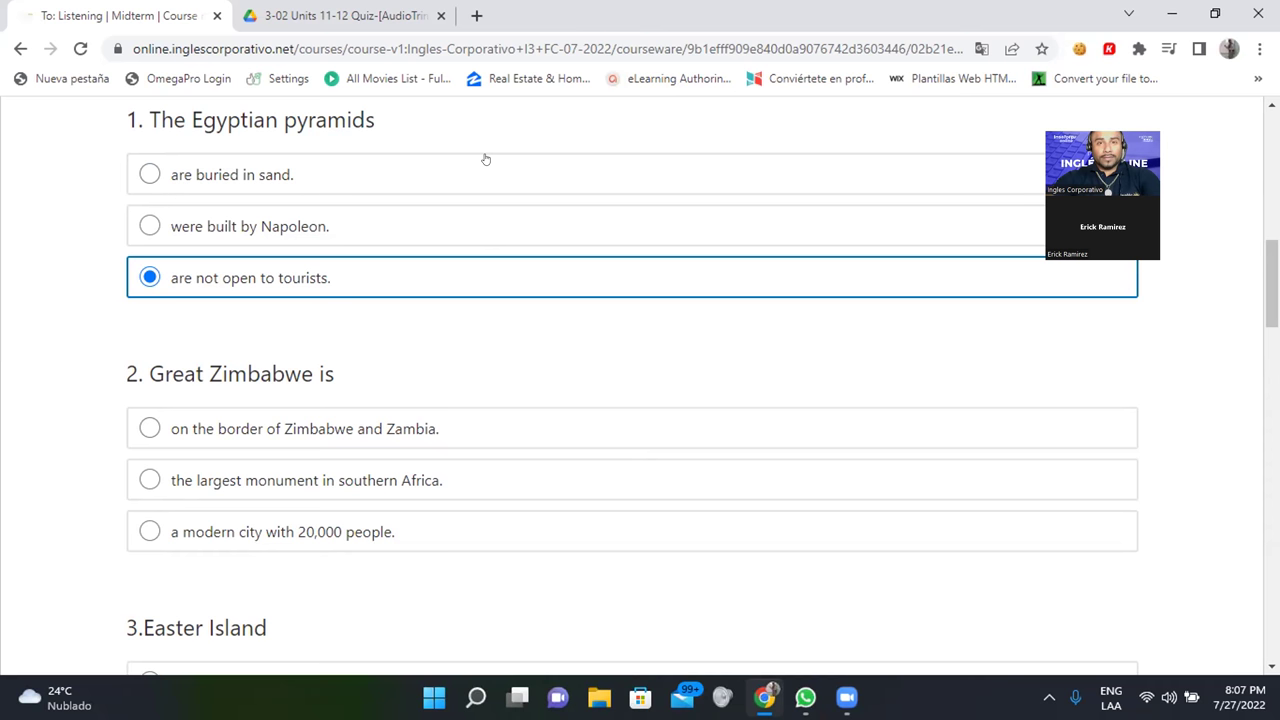
- Write the on-screen annotation "I hope you feel better." between questions 1 and 2, and clear it
click(399, 341)
text(I h)
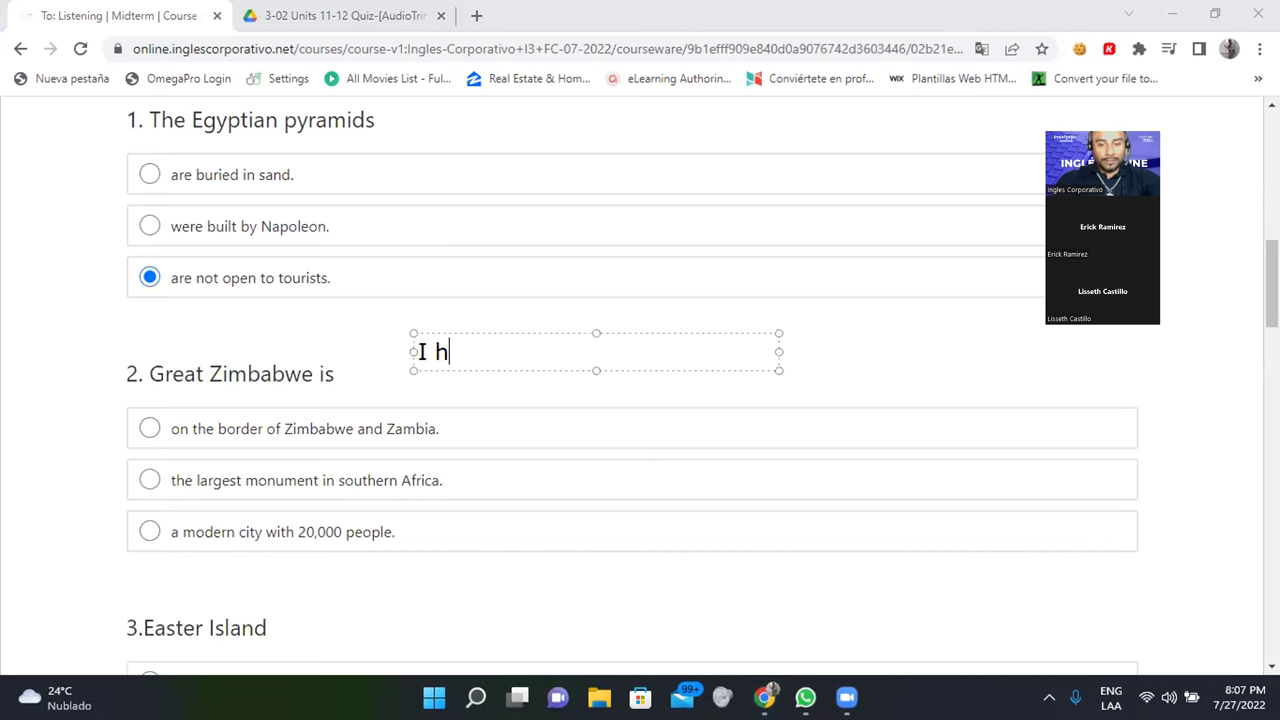
text(ope yo)
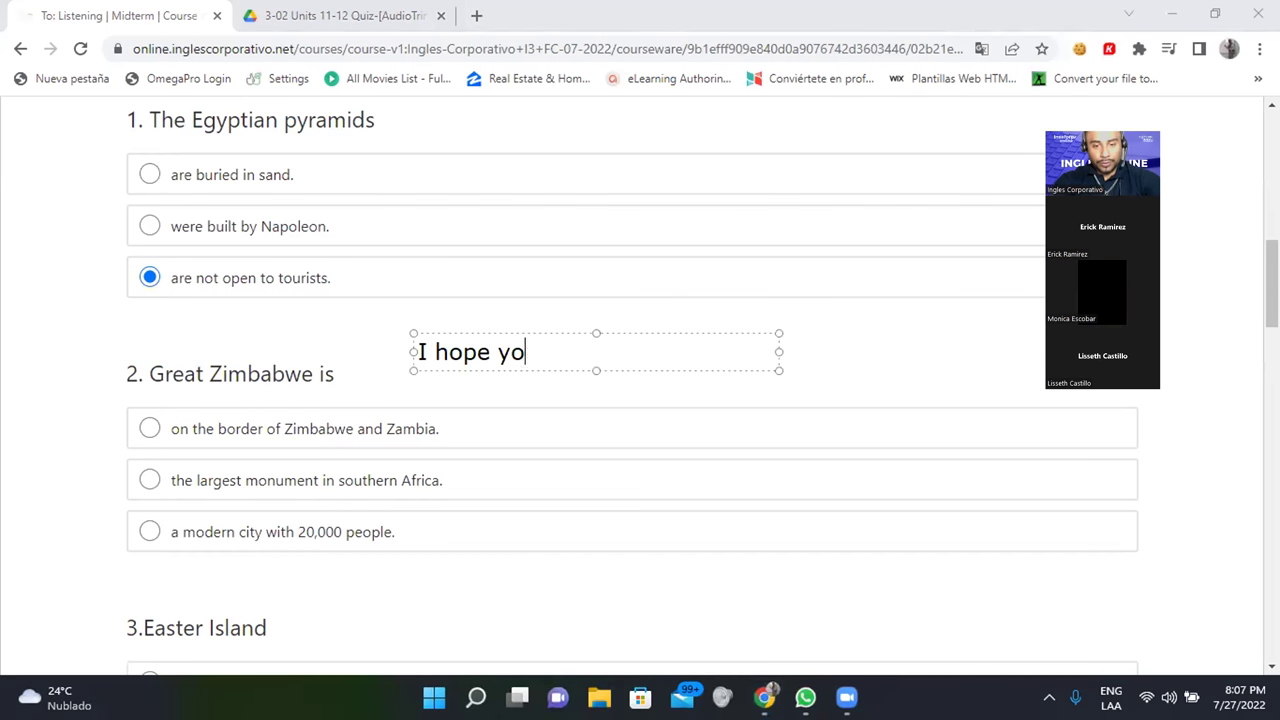
text(u feel )
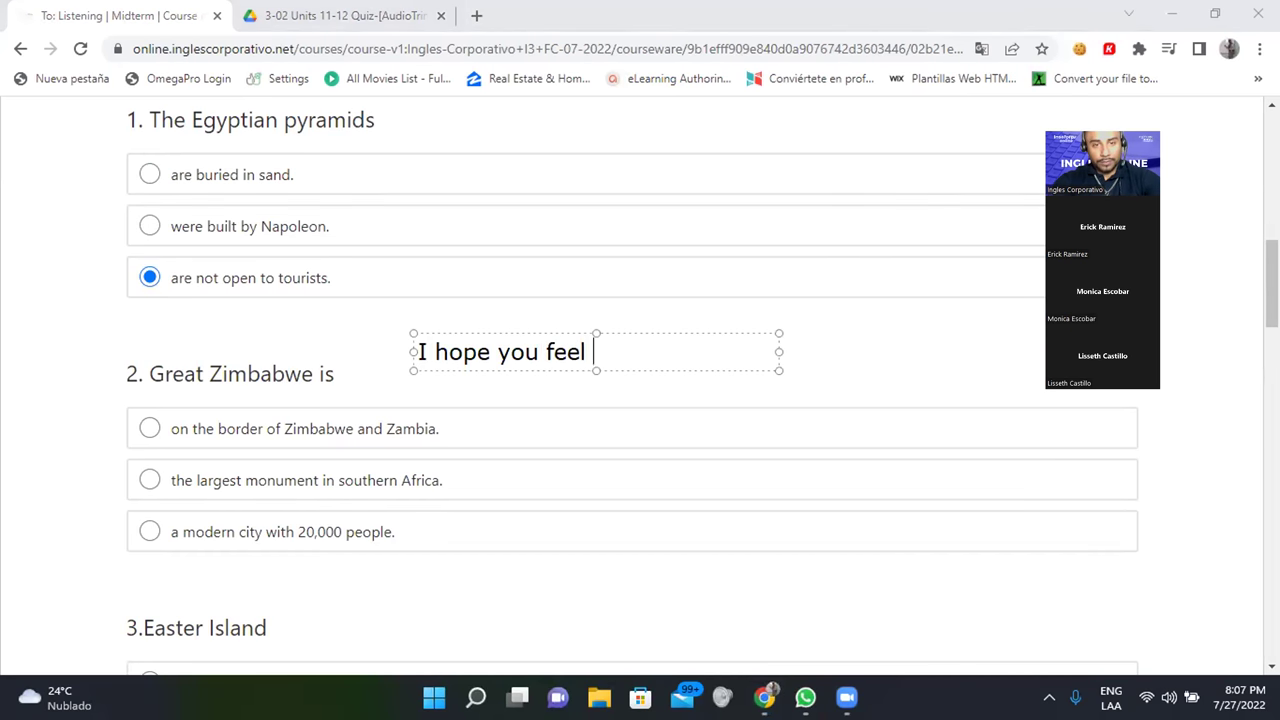
text(better)
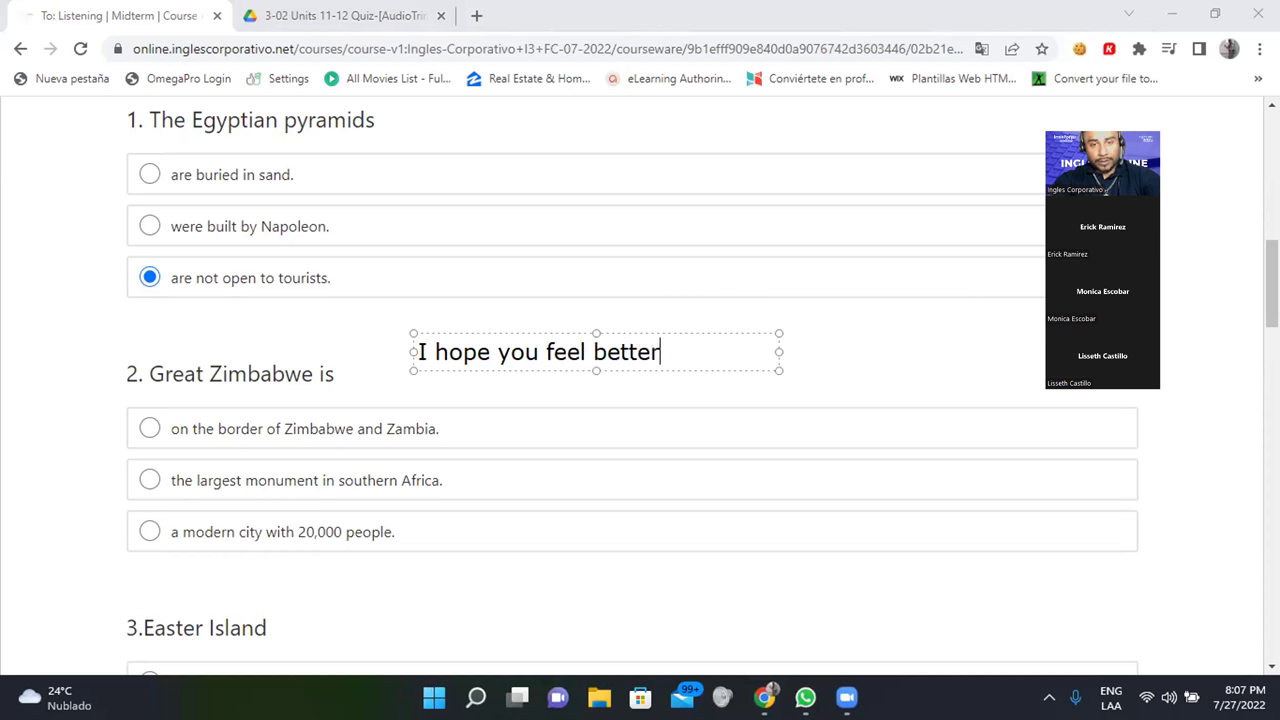
text(.)
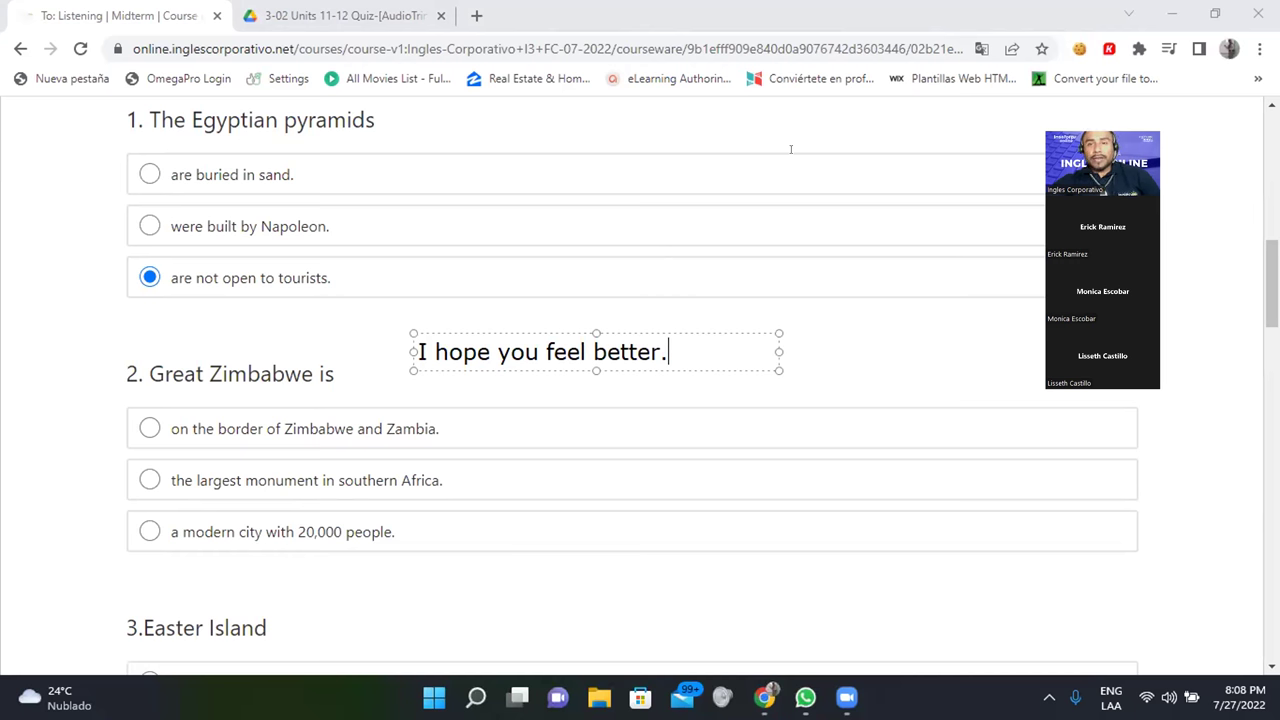
key(Escape)
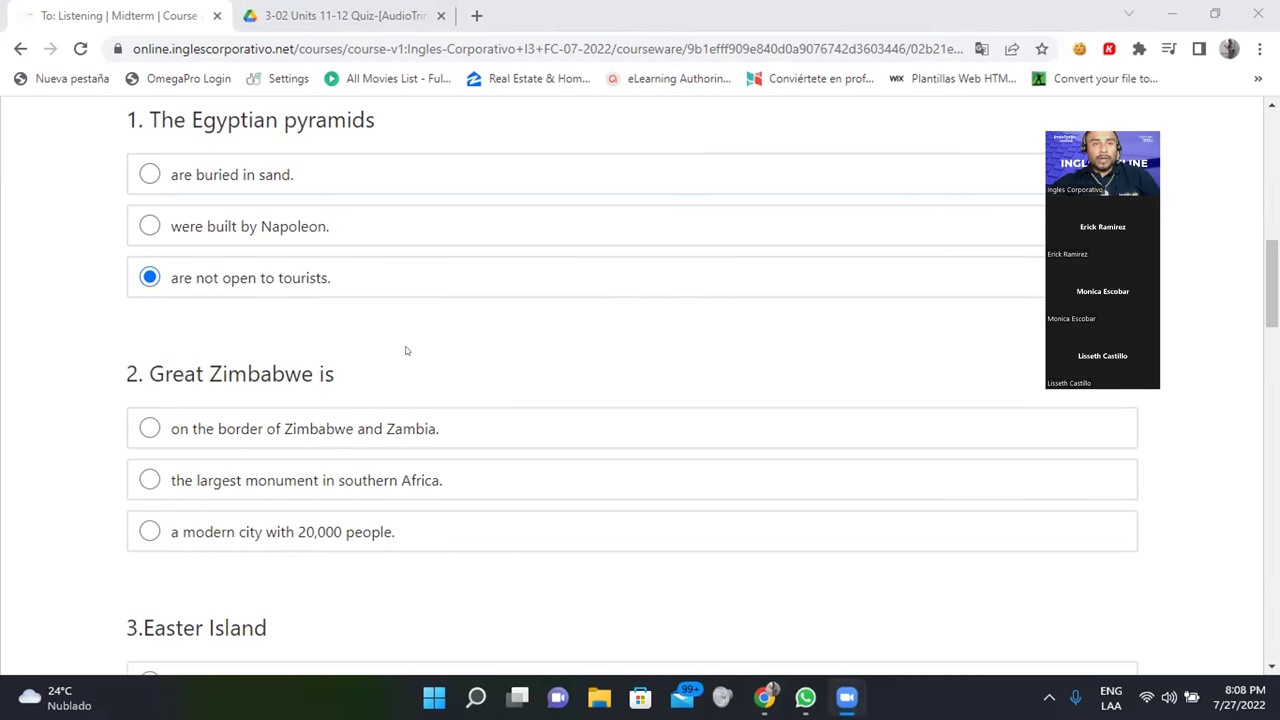
- Circle the first unit of the midterm navigation and the "To: Listening" heading with a freehand dark red annotation
scroll(406, 350, up, 3)
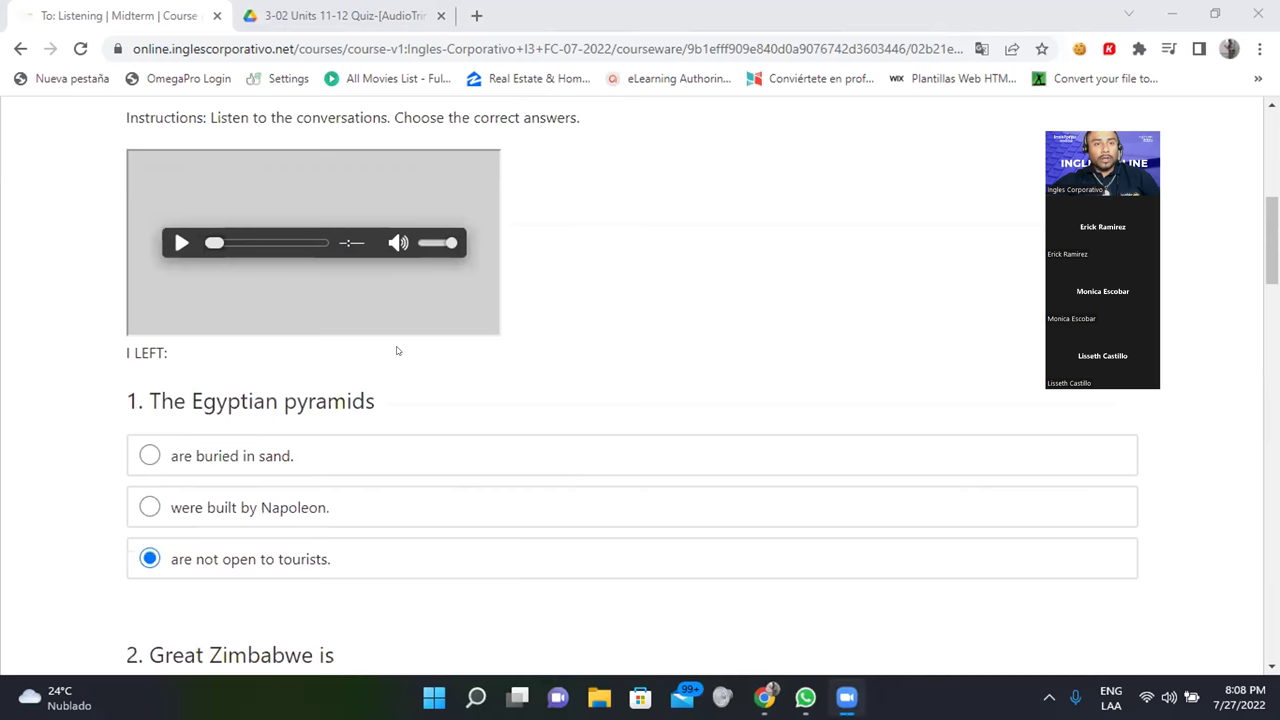
scroll(410, 354, down, 2)
scroll(381, 185, up, 4)
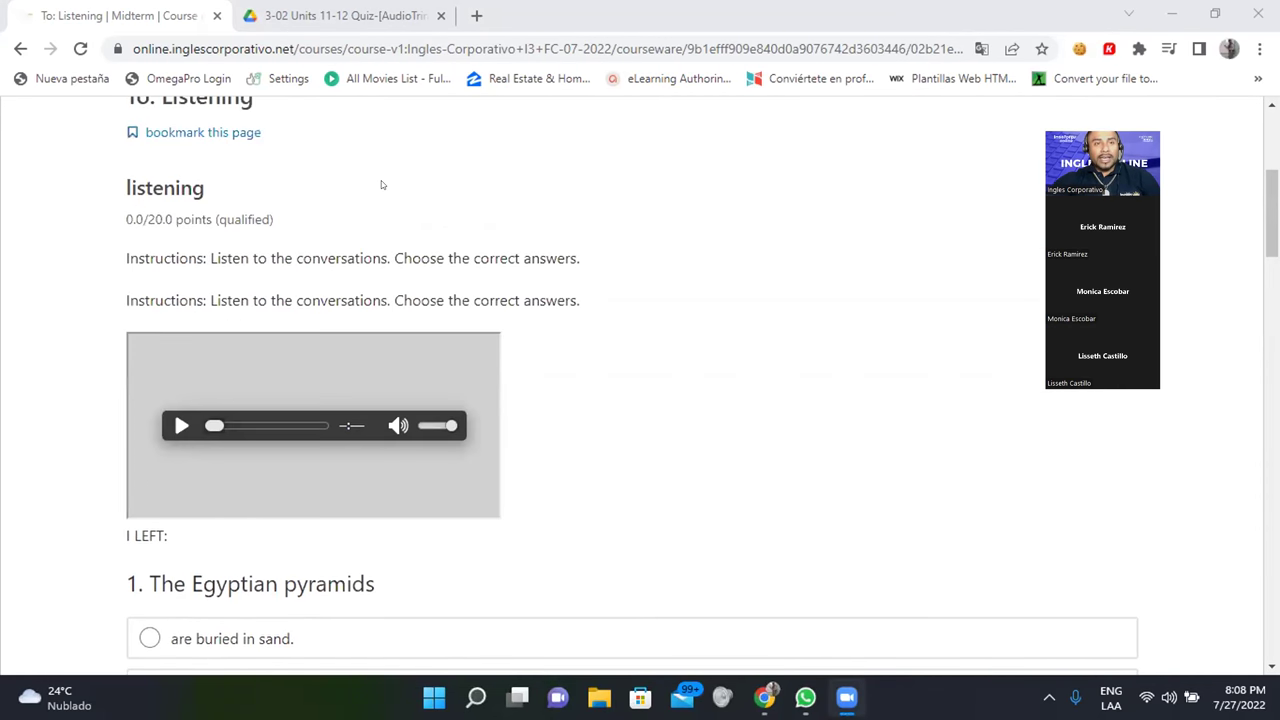
scroll(381, 185, up, 3)
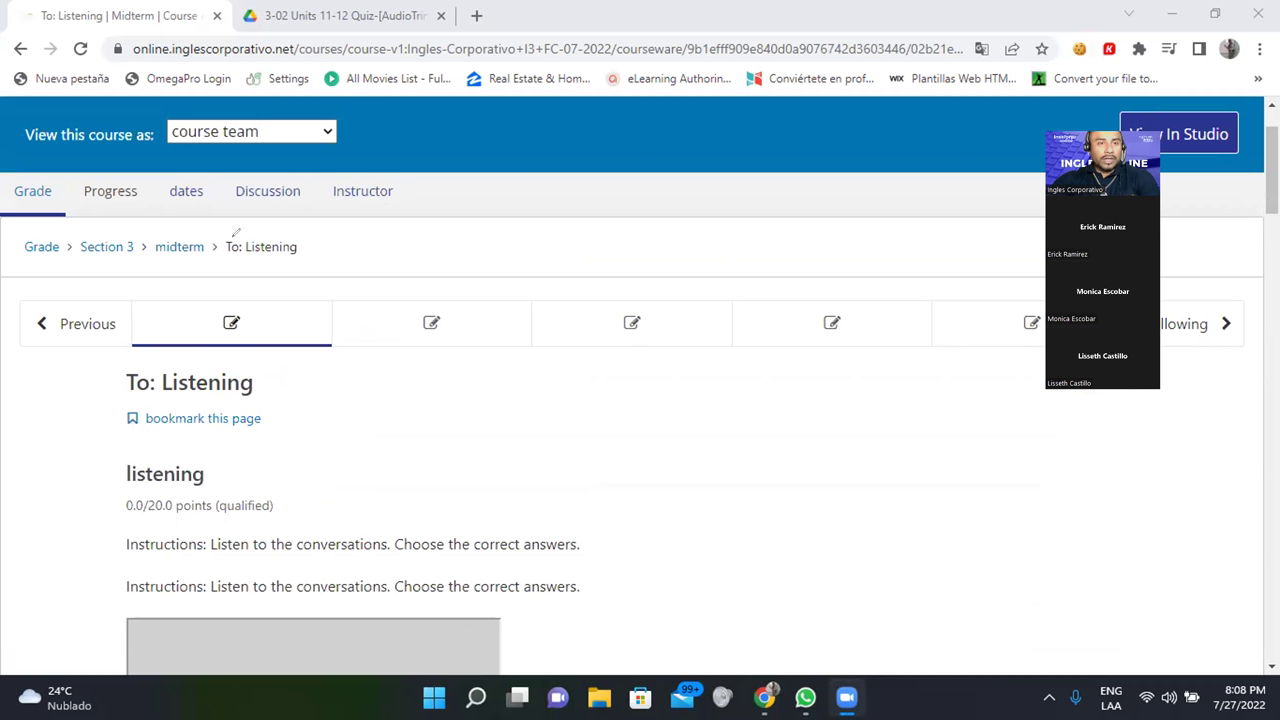
mouse_move(198, 270)
mouse_down()
mouse_move(108, 288)
mouse_move(88, 384)
mouse_move(226, 434)
mouse_up()
mouse_move(280, 402)
mouse_down()
mouse_move(367, 295)
mouse_move(203, 252)
mouse_up()
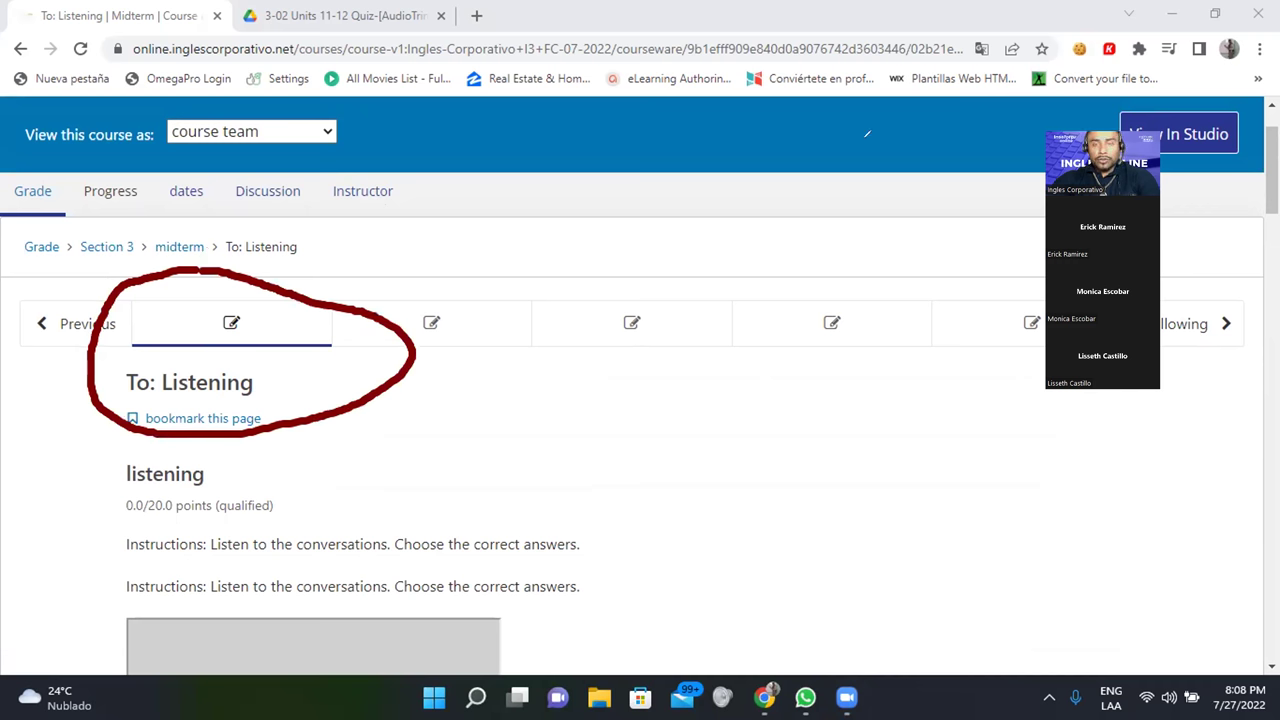
- Reselect "are not open to tourists." for question 1 and answer question 2 with "the largest monument in southern Africa."
scroll(603, 321, down, 3)
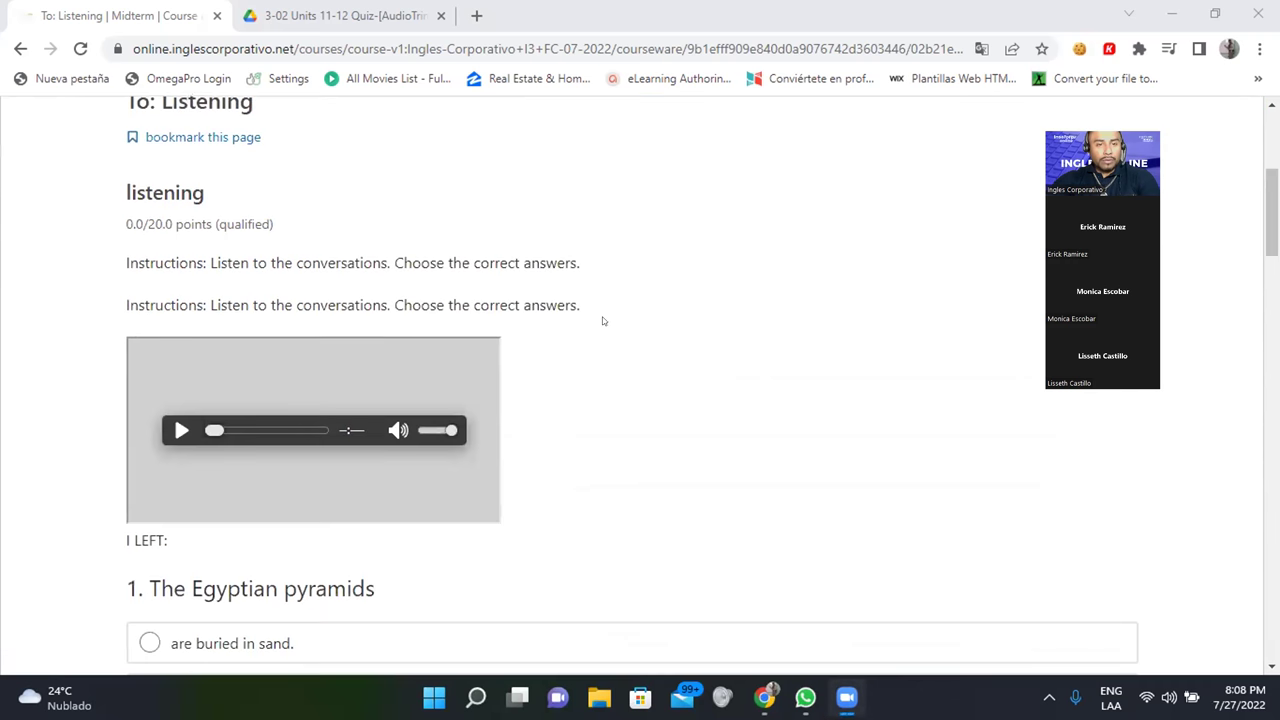
scroll(603, 321, down, 3)
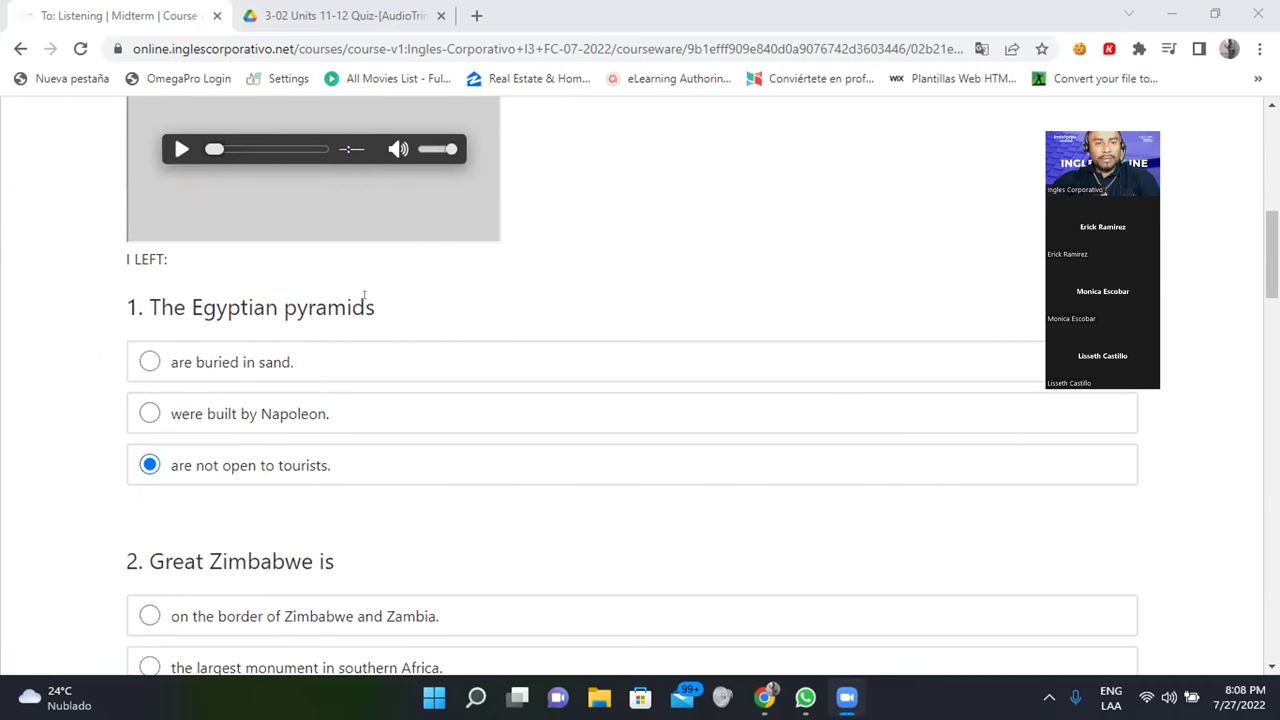
click(186, 470)
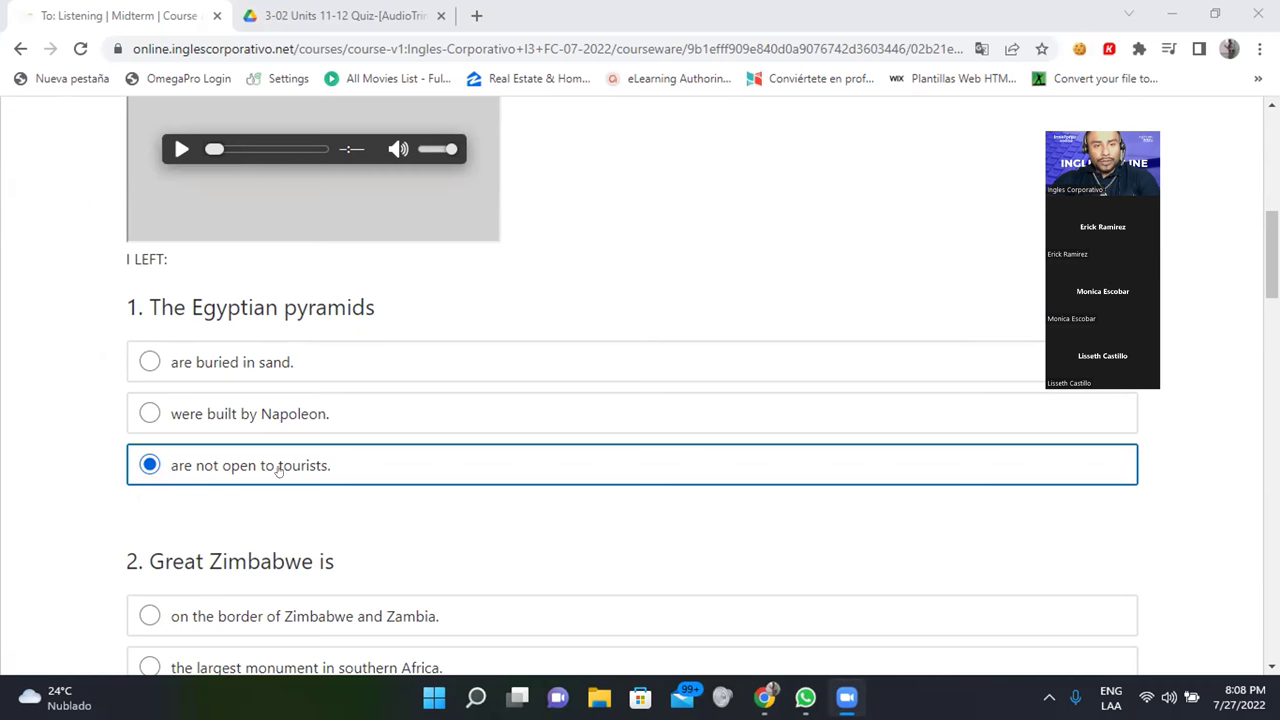
click(6, 381)
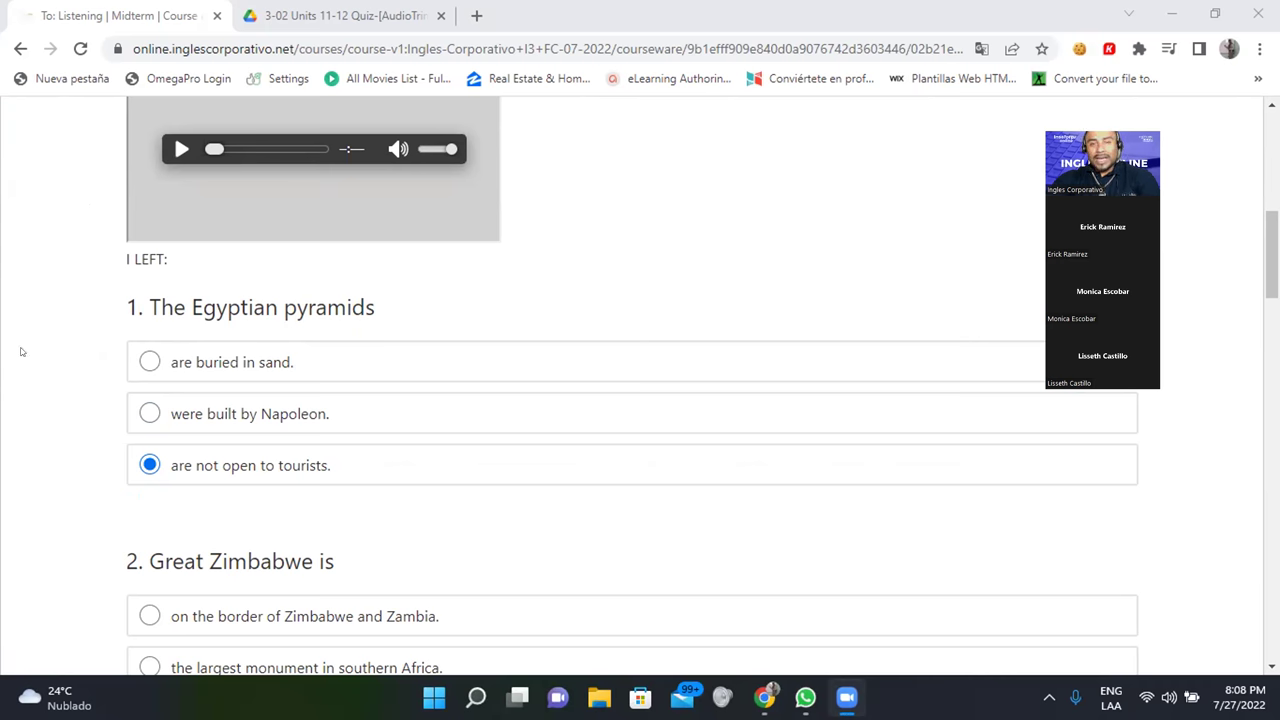
scroll(20, 352, down, 3)
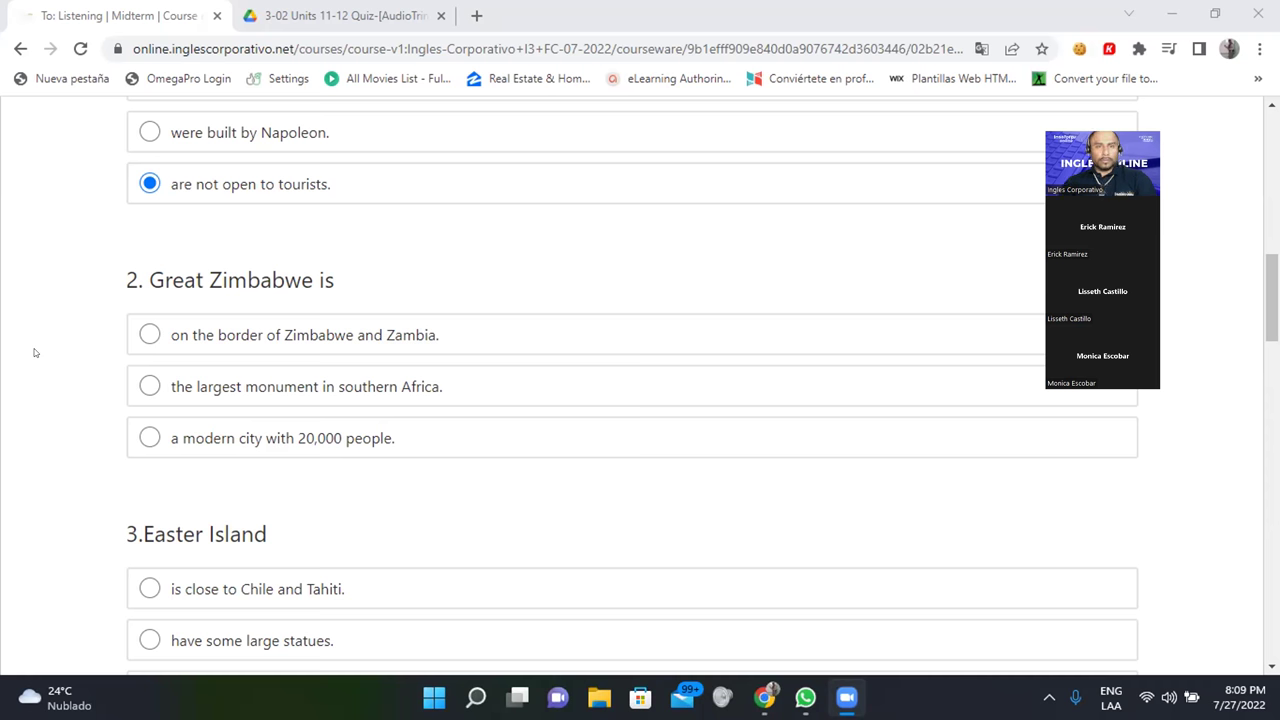
click(150, 386)
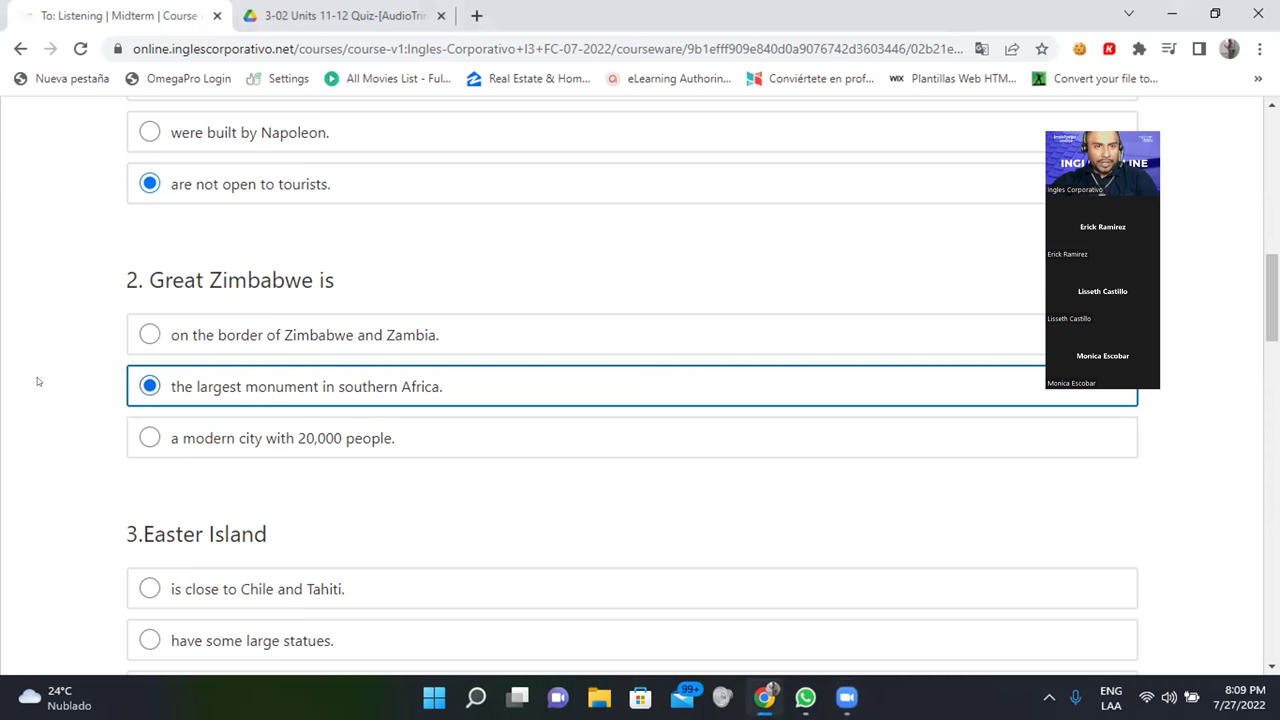
- Answer question 3 with "have some large statues." and question 4 with "is located where two rivers meet."
scroll(37, 377, down, 2)
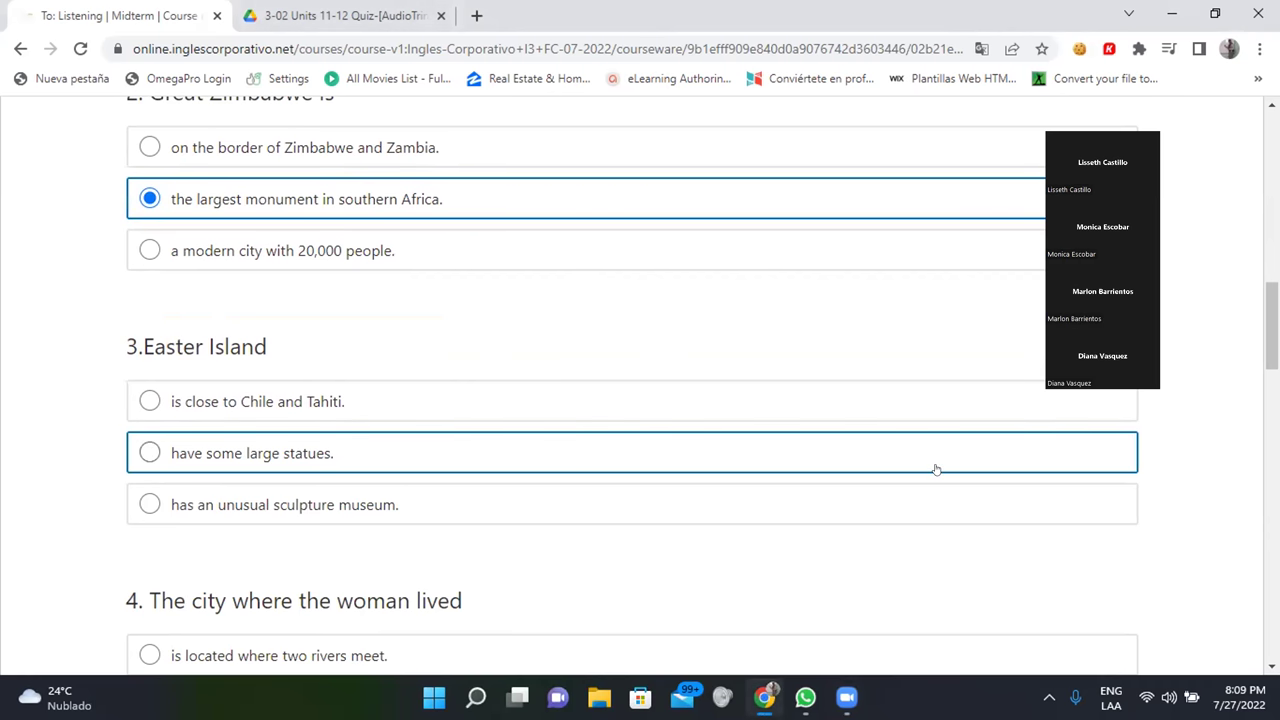
scroll(95, 364, down, 1)
scroll(79, 367, down, 1)
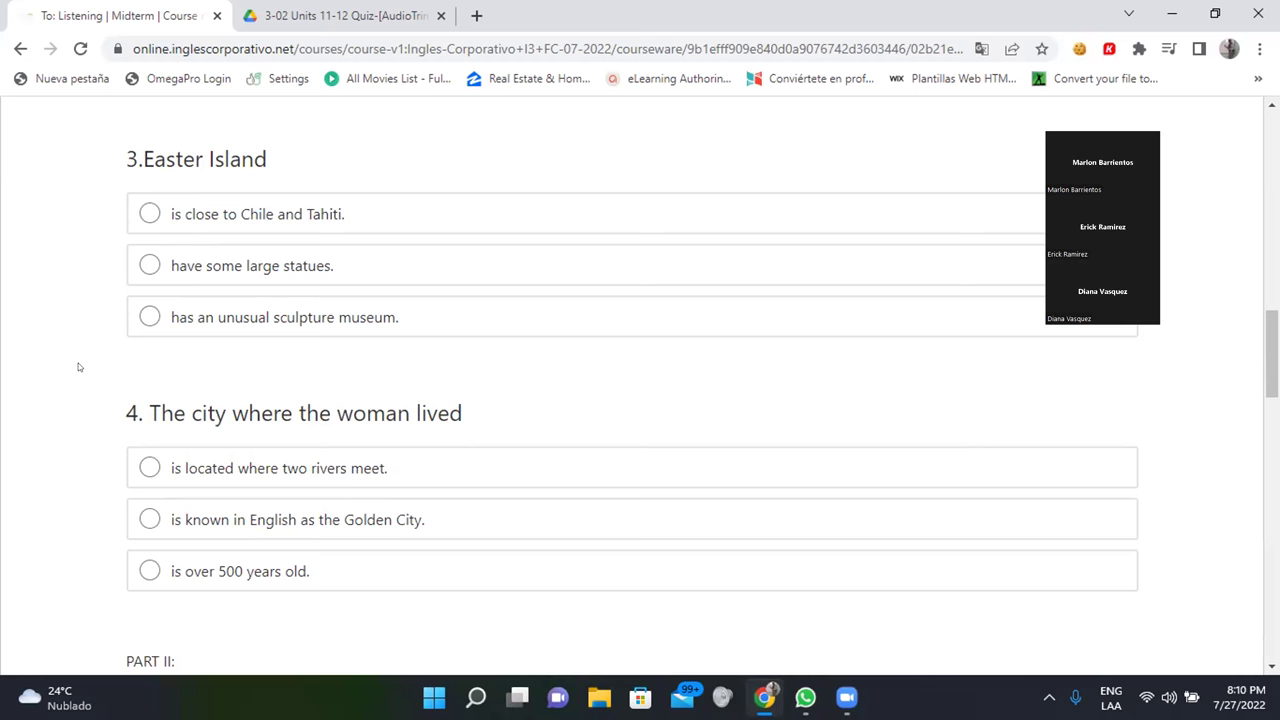
click(168, 261)
scroll(22, 475, down, 2)
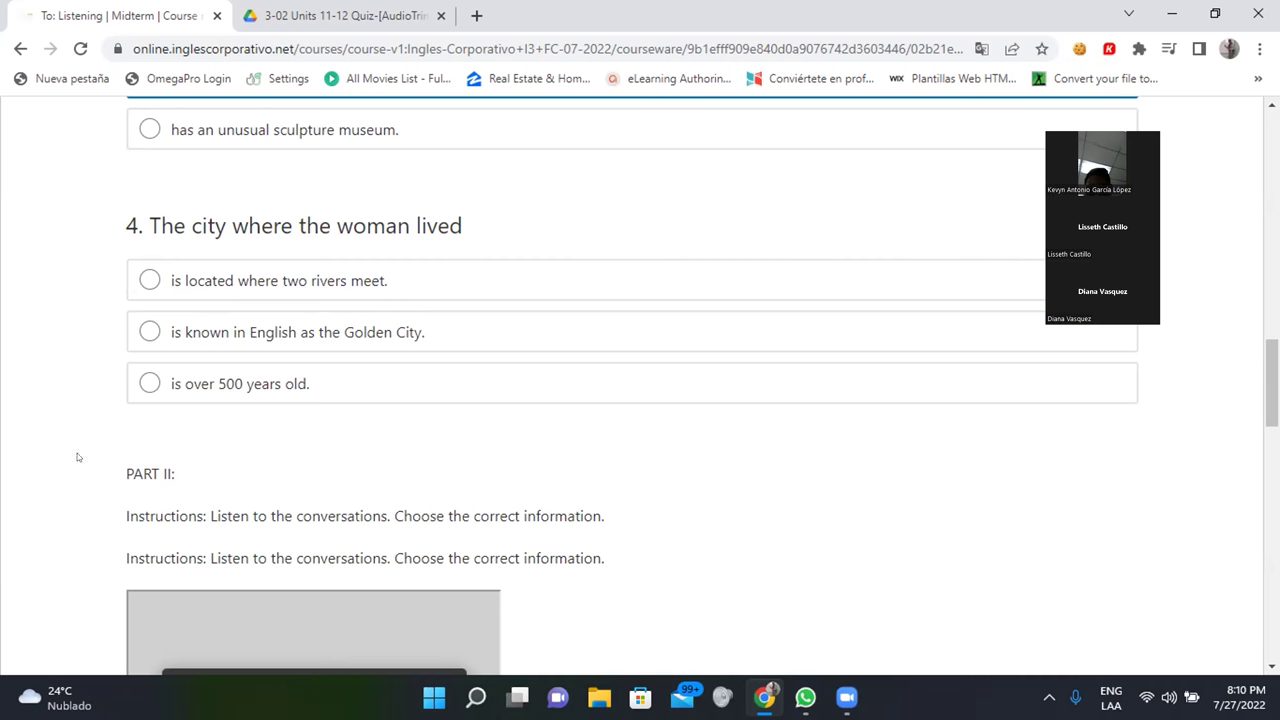
click(146, 280)
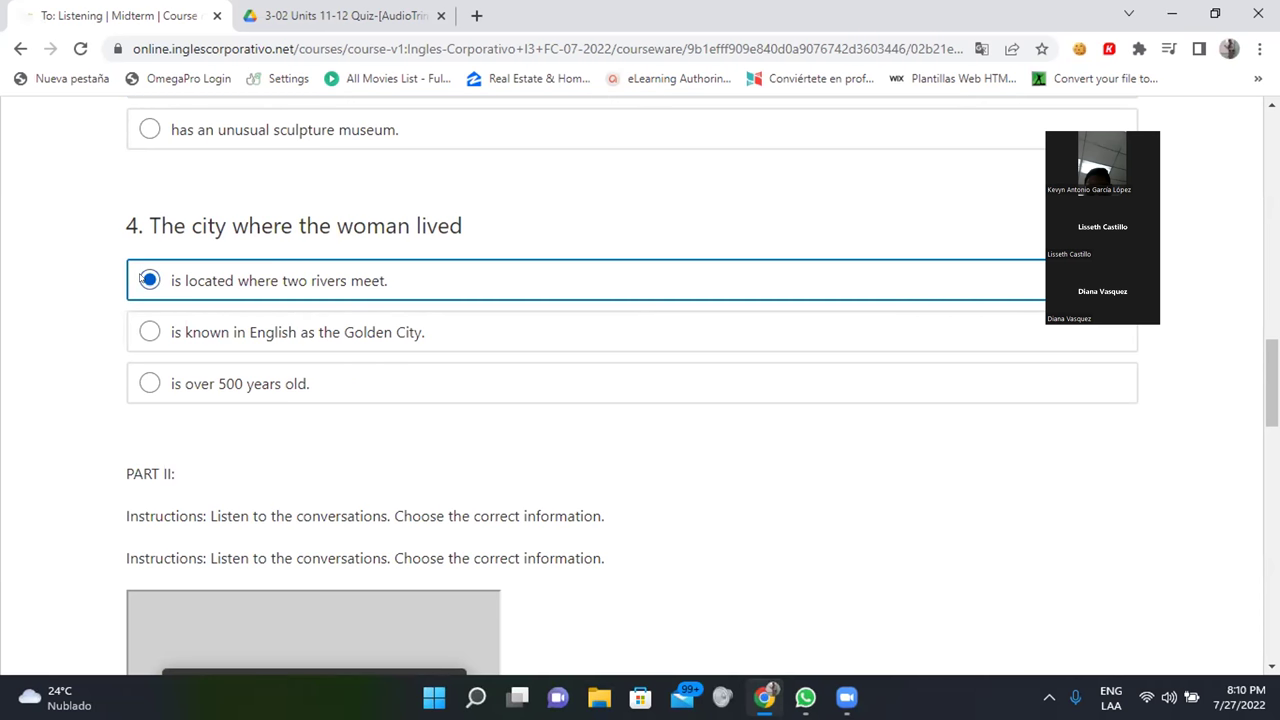
- In Part II, answer question 1 with "were bored by the Lord of the Rings movie." and question 2 with "thought Ben Affleck was the actor who starred in Cold Mountain."
scroll(80, 300, down, 5)
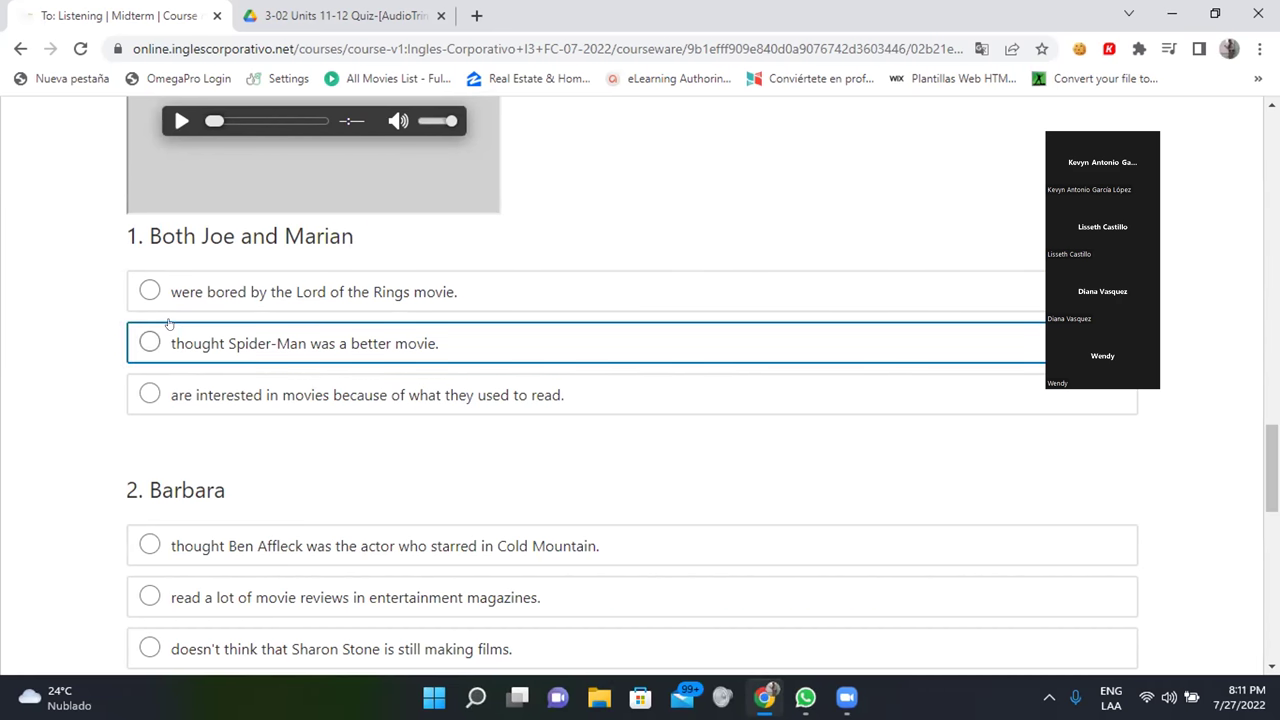
click(150, 290)
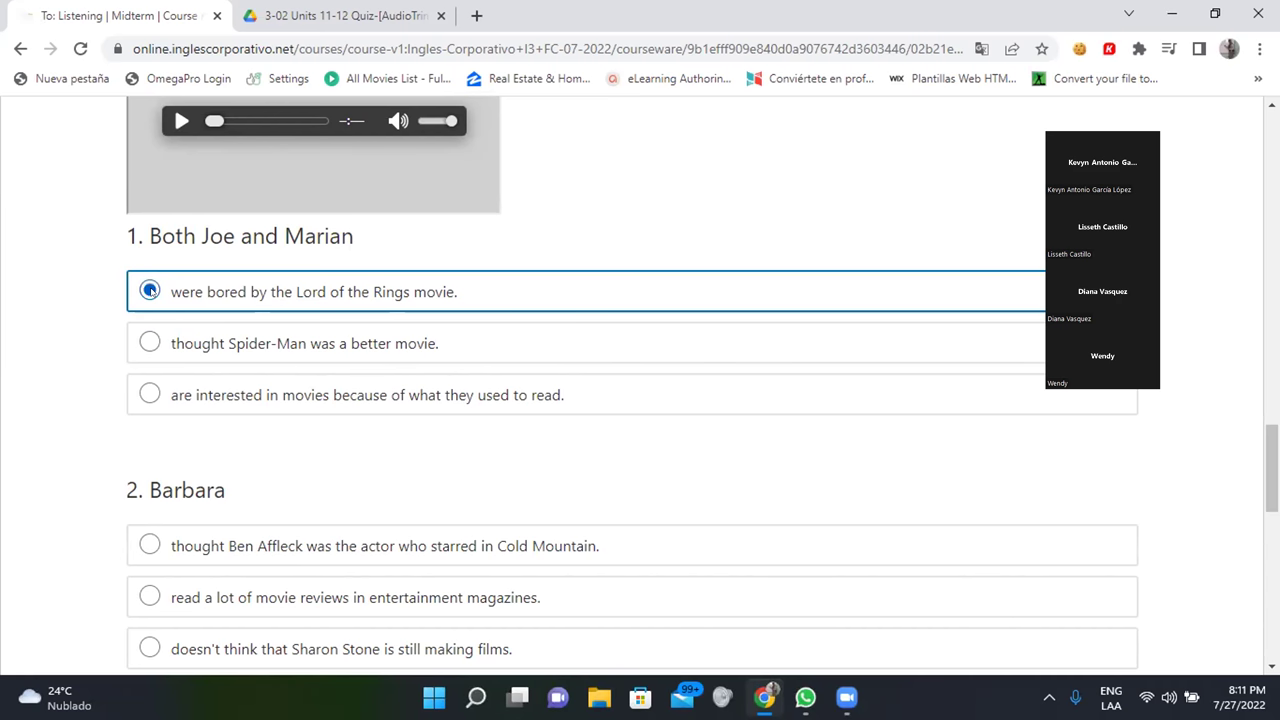
scroll(80, 292, down, 3)
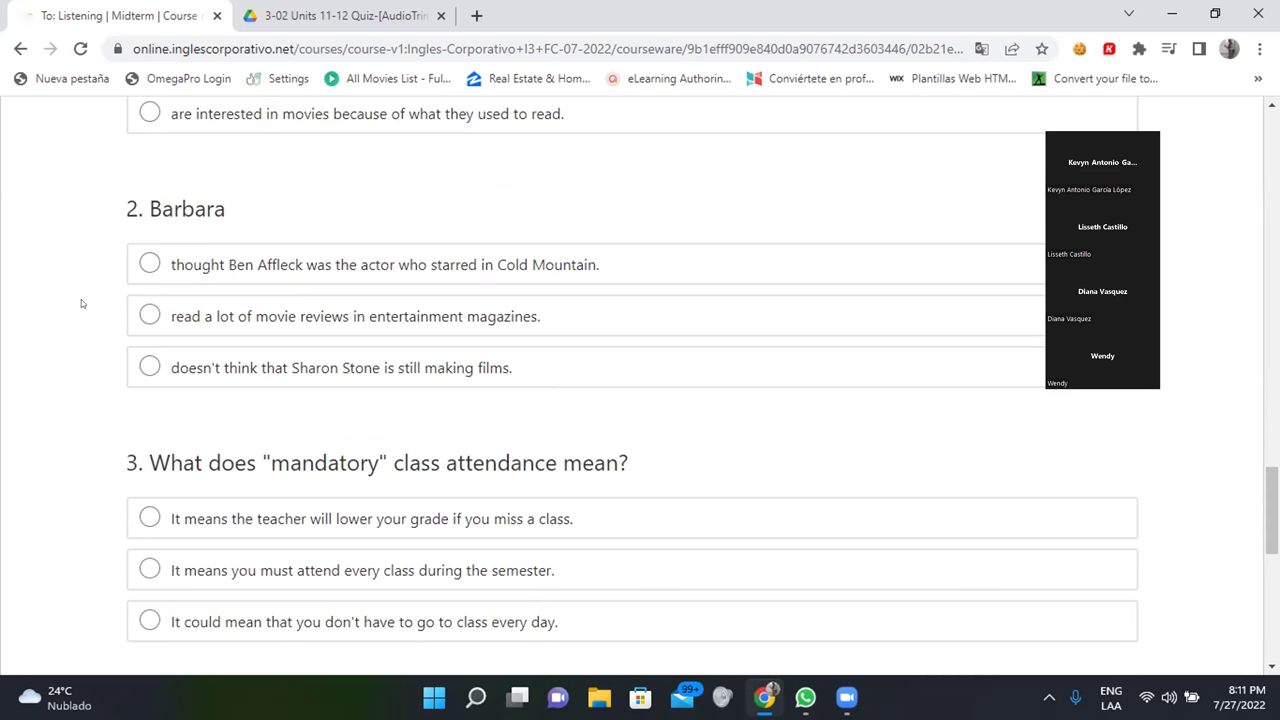
click(145, 262)
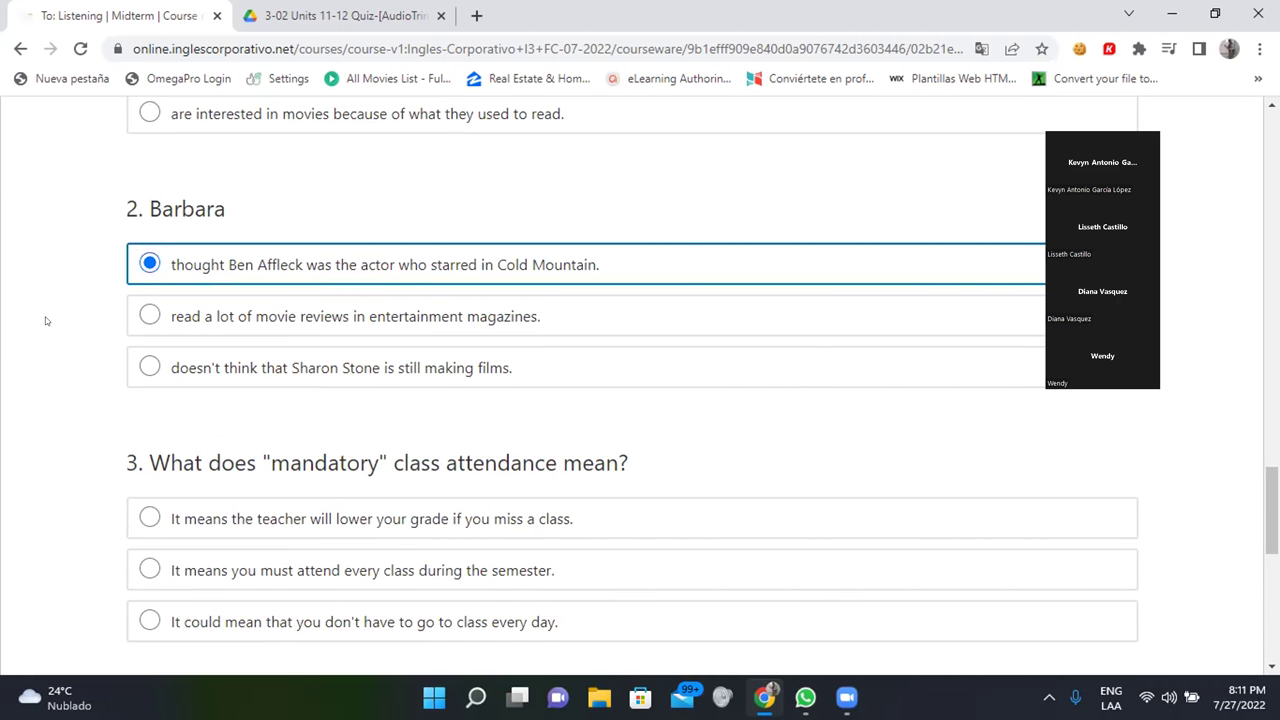
- Place an arrow annotation beside Part II question 3 and answer it with "It means you must attend every class during the semester."
scroll(45, 321, down, 3)
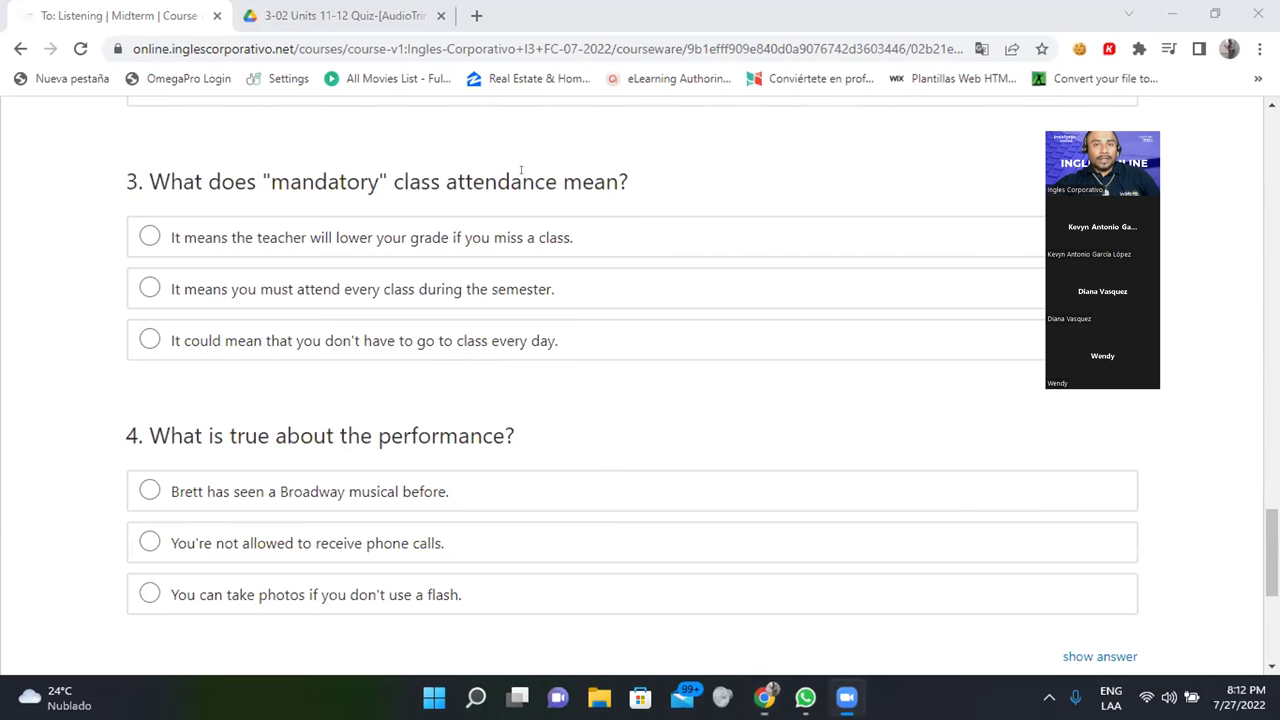
click(91, 176)
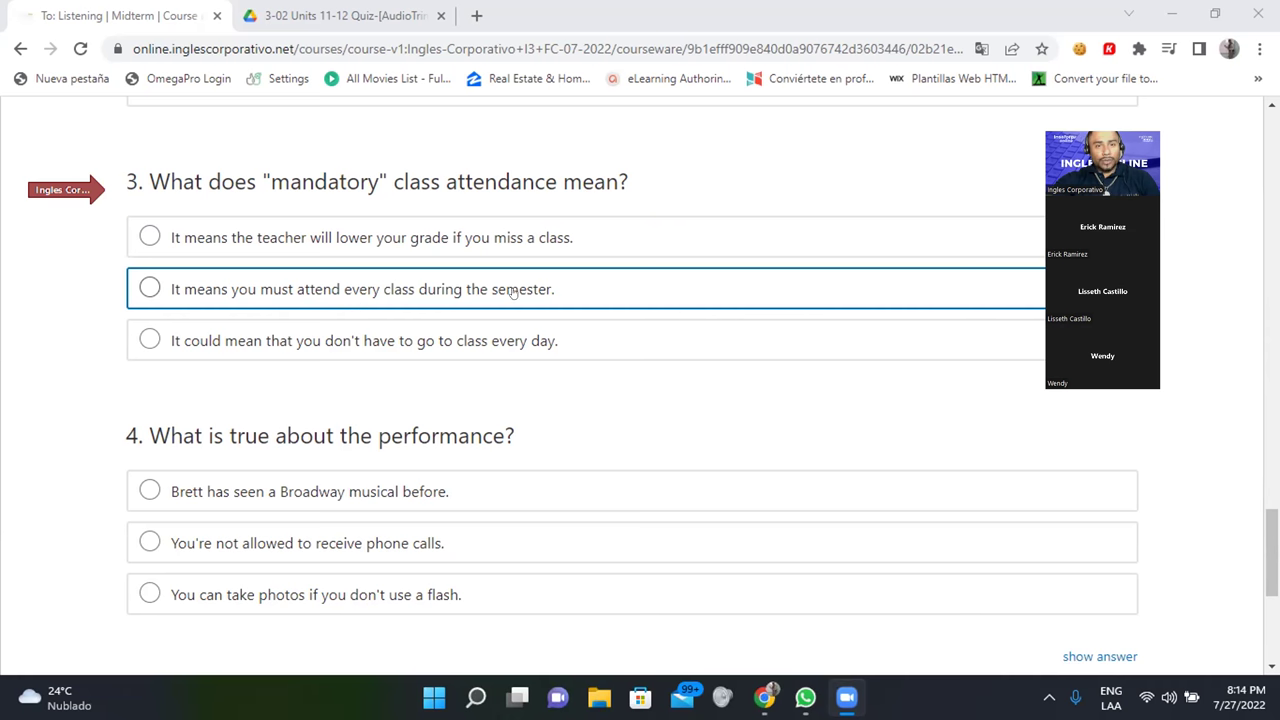
click(149, 287)
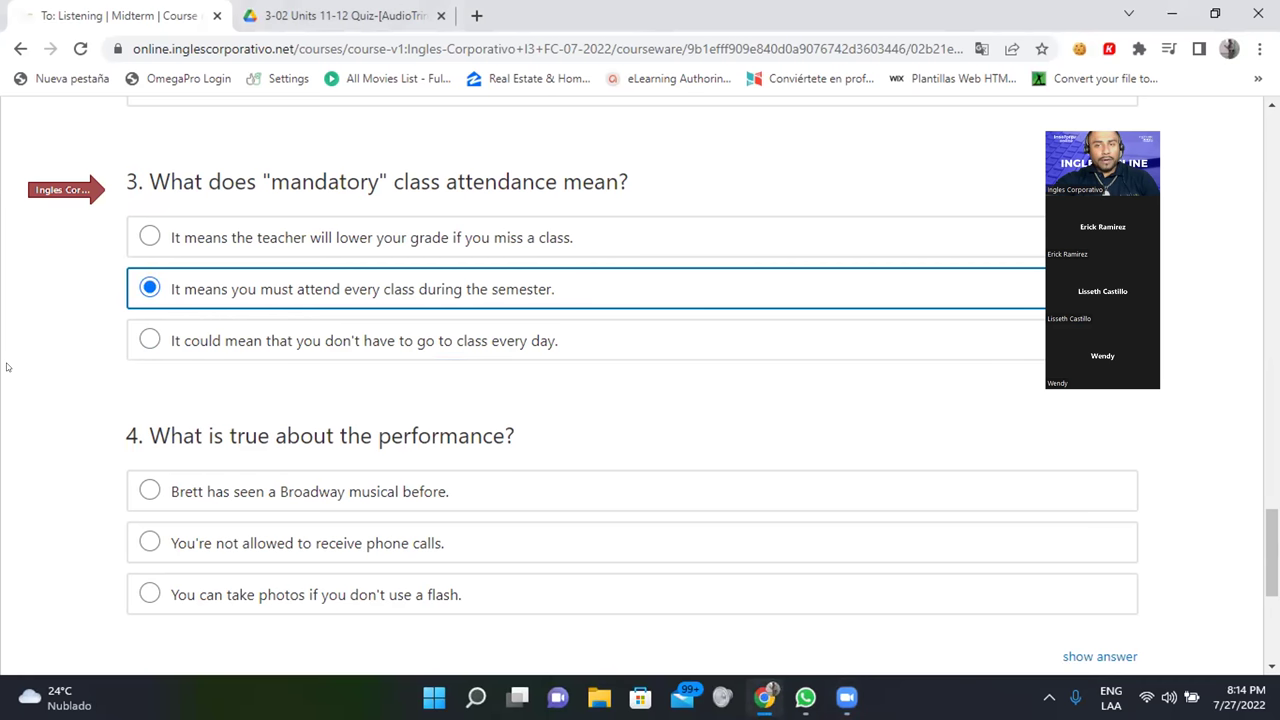
- Answer Part II question 4 with "You're not allowed to receive phone calls." and submit the listening answers
scroll(10, 368, down, 2)
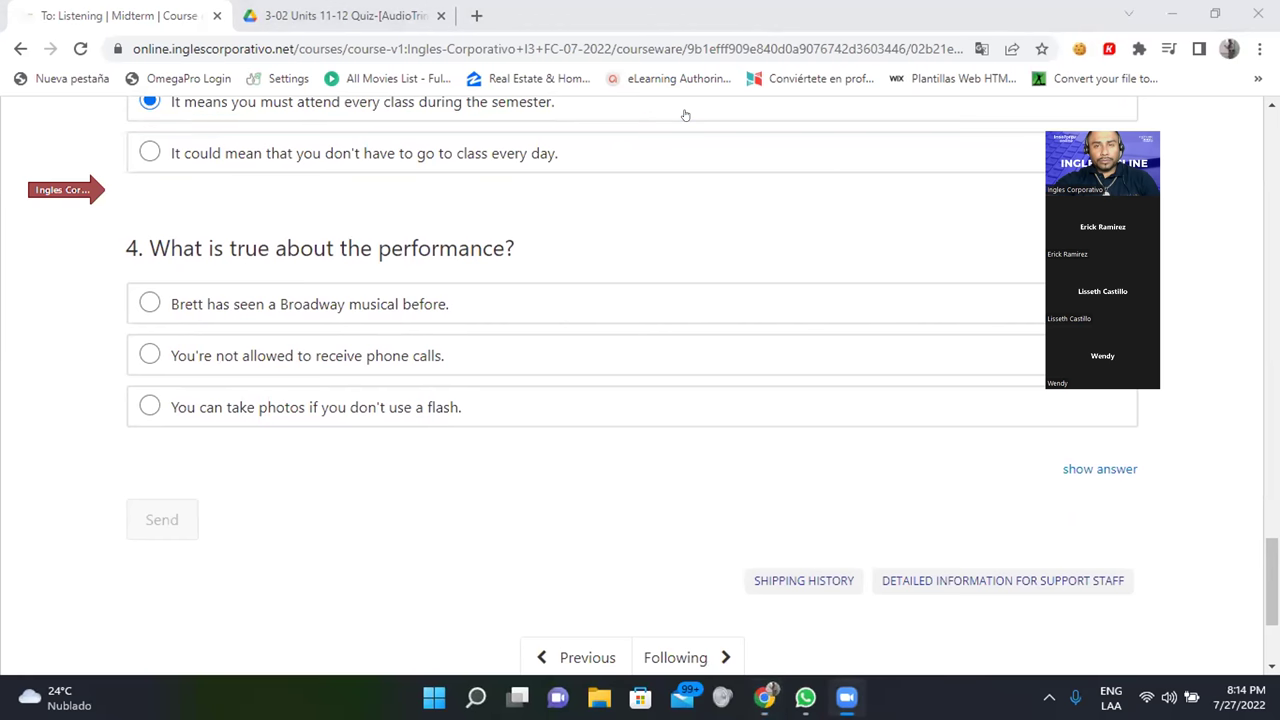
scroll(457, 337, down, 2)
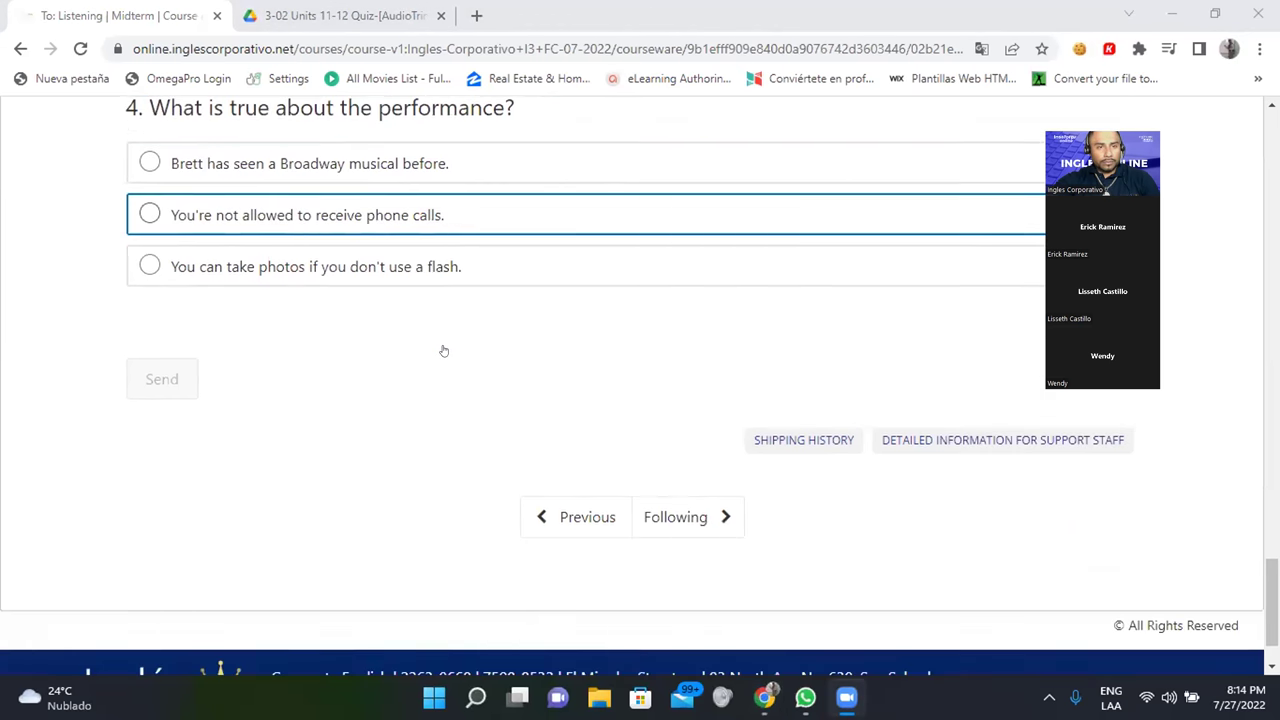
scroll(396, 381, up, 3)
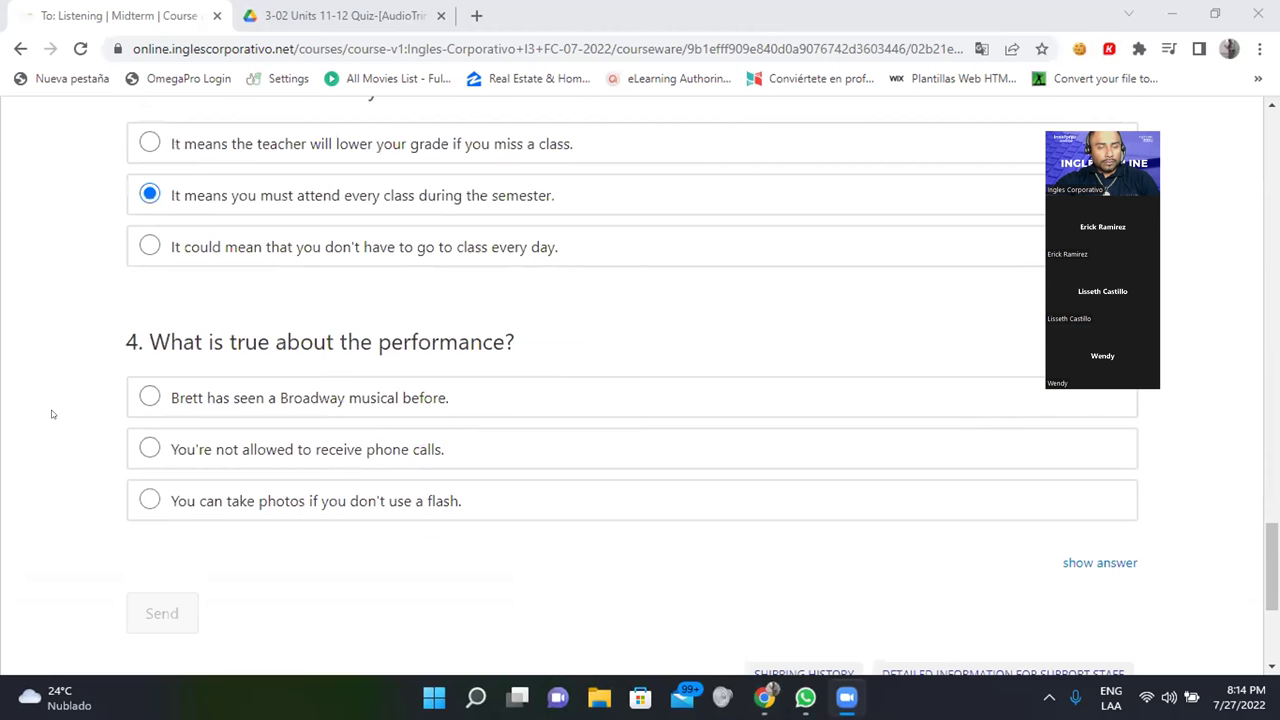
click(150, 448)
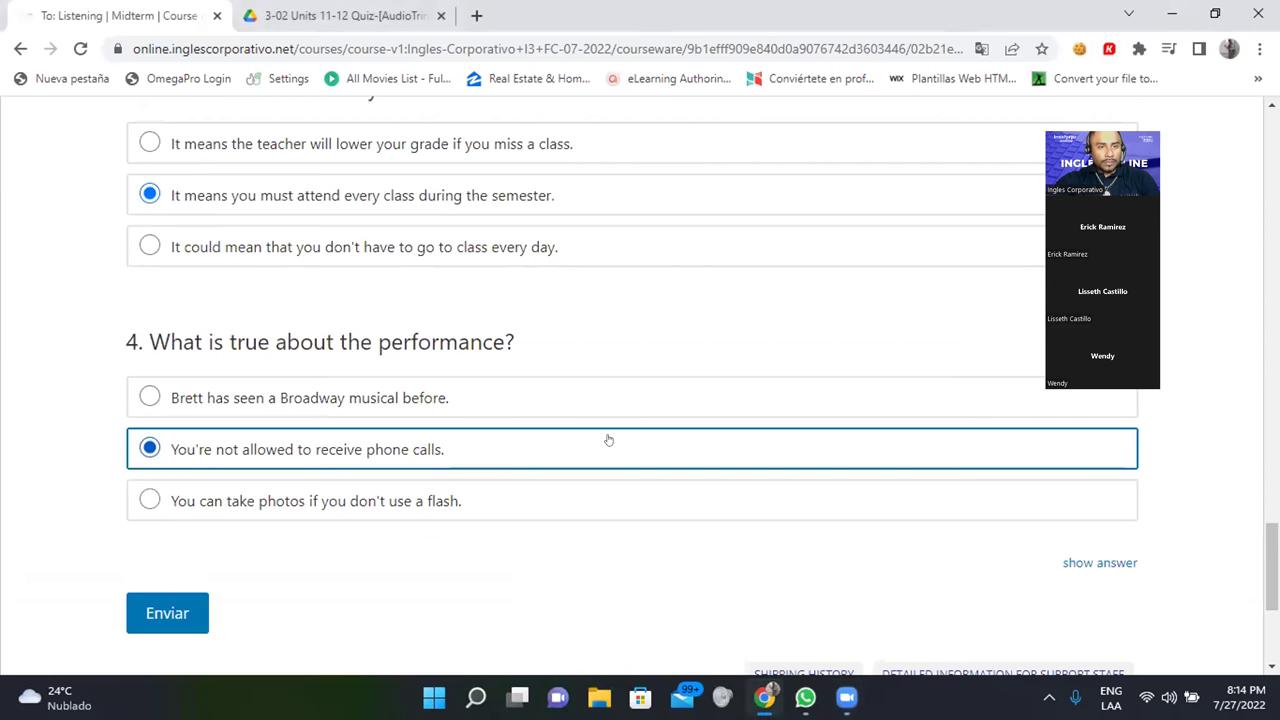
click(153, 612)
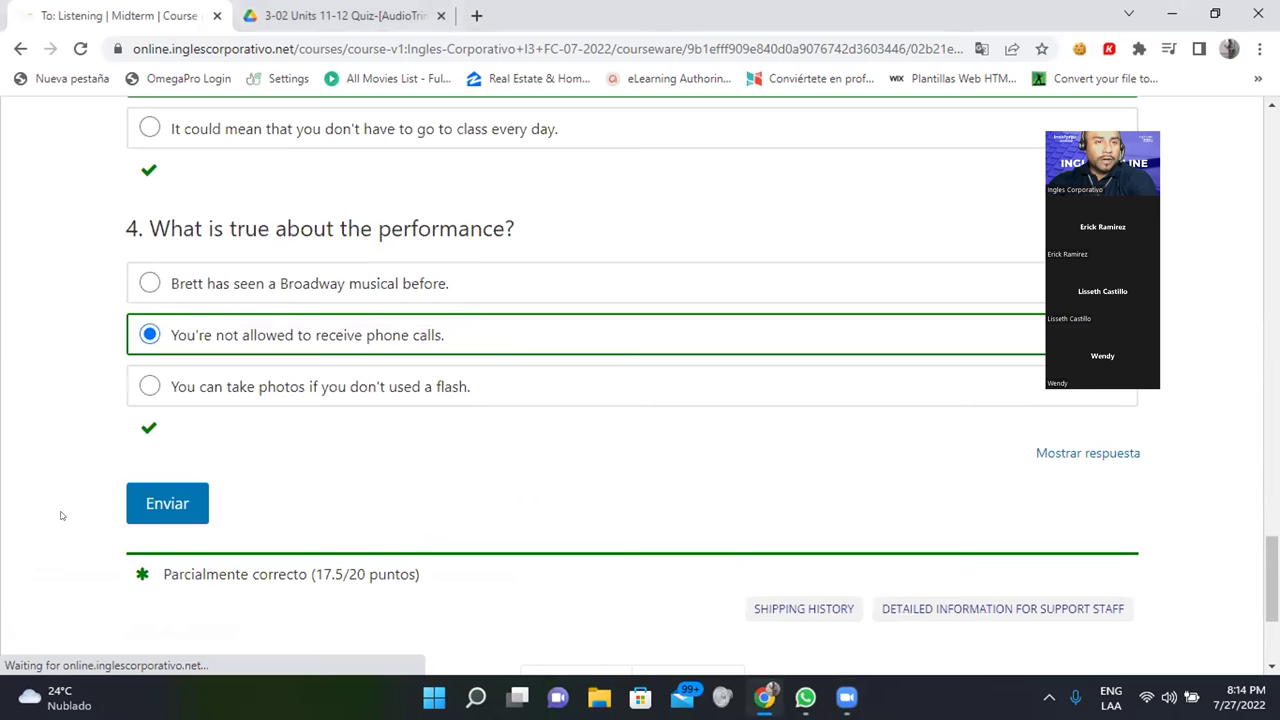
- Change the Part II question 1 answer to "are interested in movies because of what they used to read." and resubmit the listening section
scroll(47, 496, up, 4)
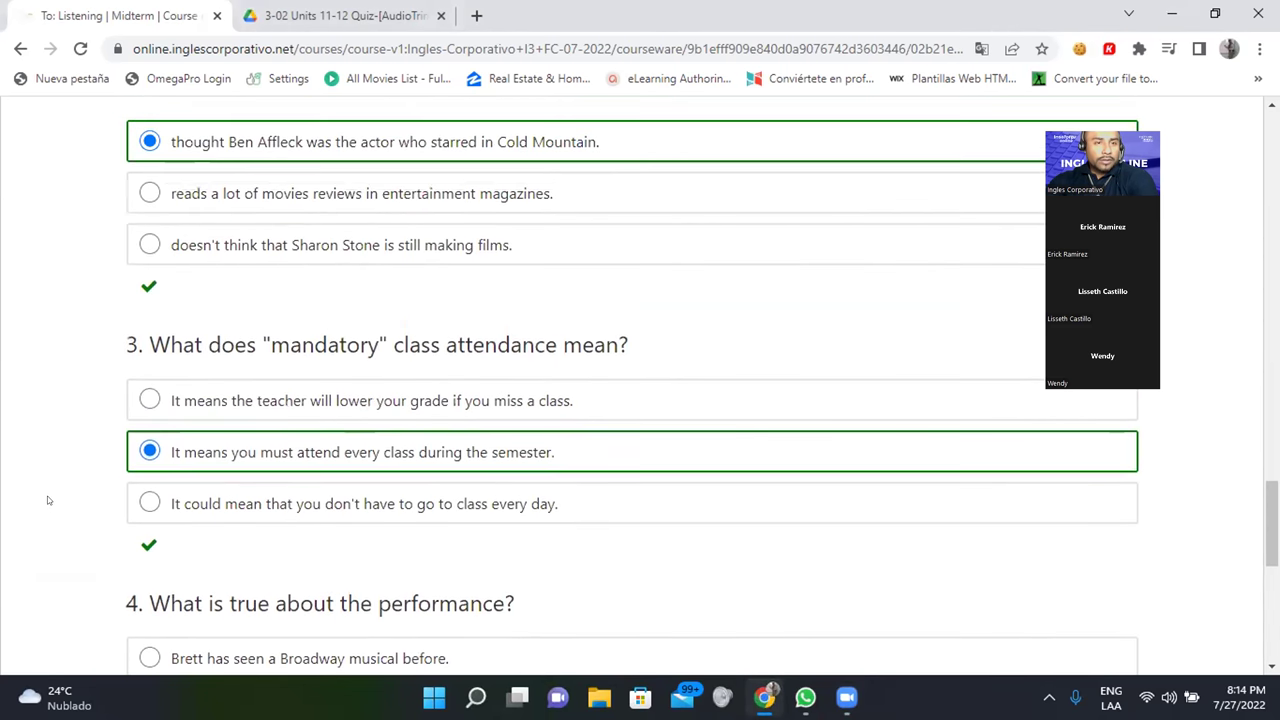
scroll(47, 496, up, 3)
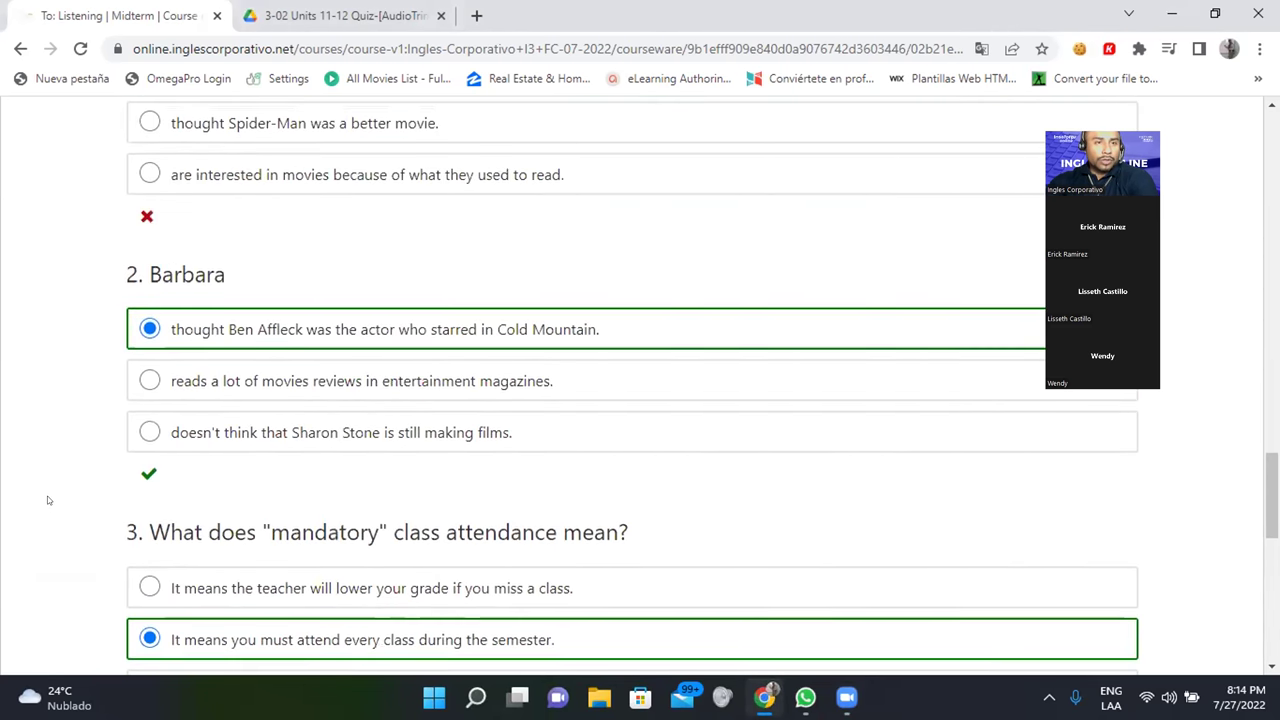
scroll(47, 496, up, 1)
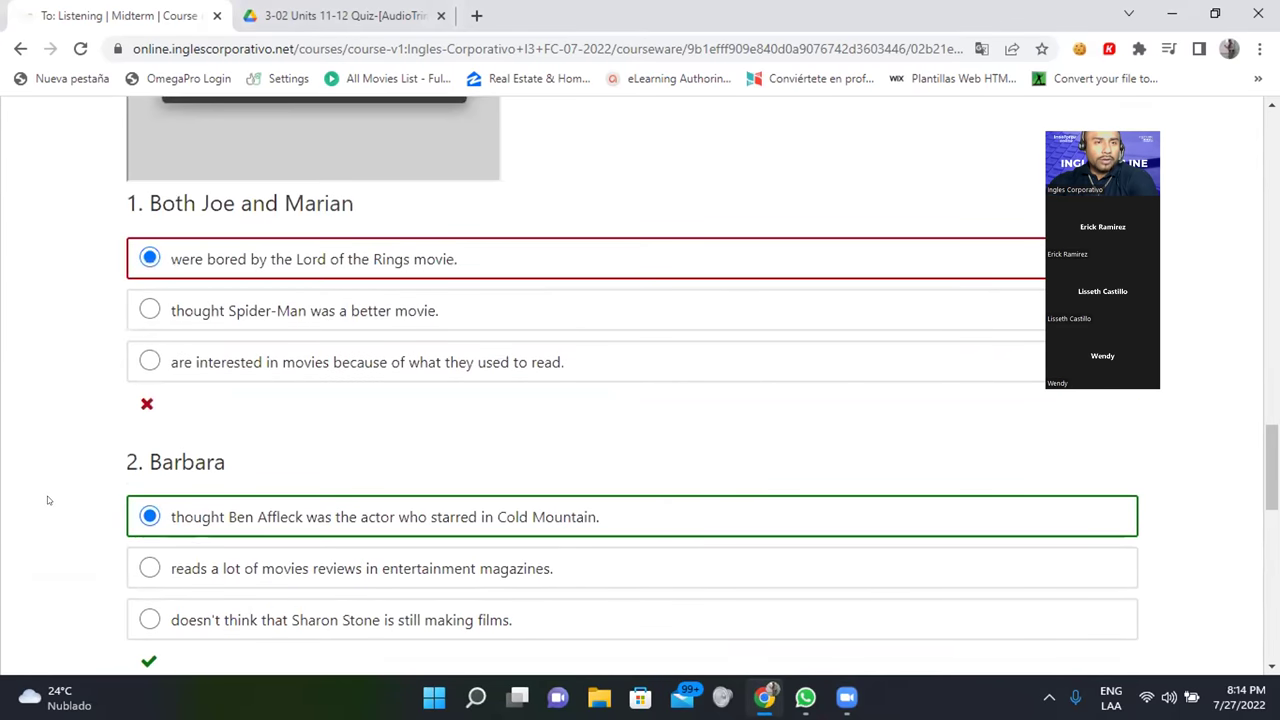
scroll(47, 500, up, 1)
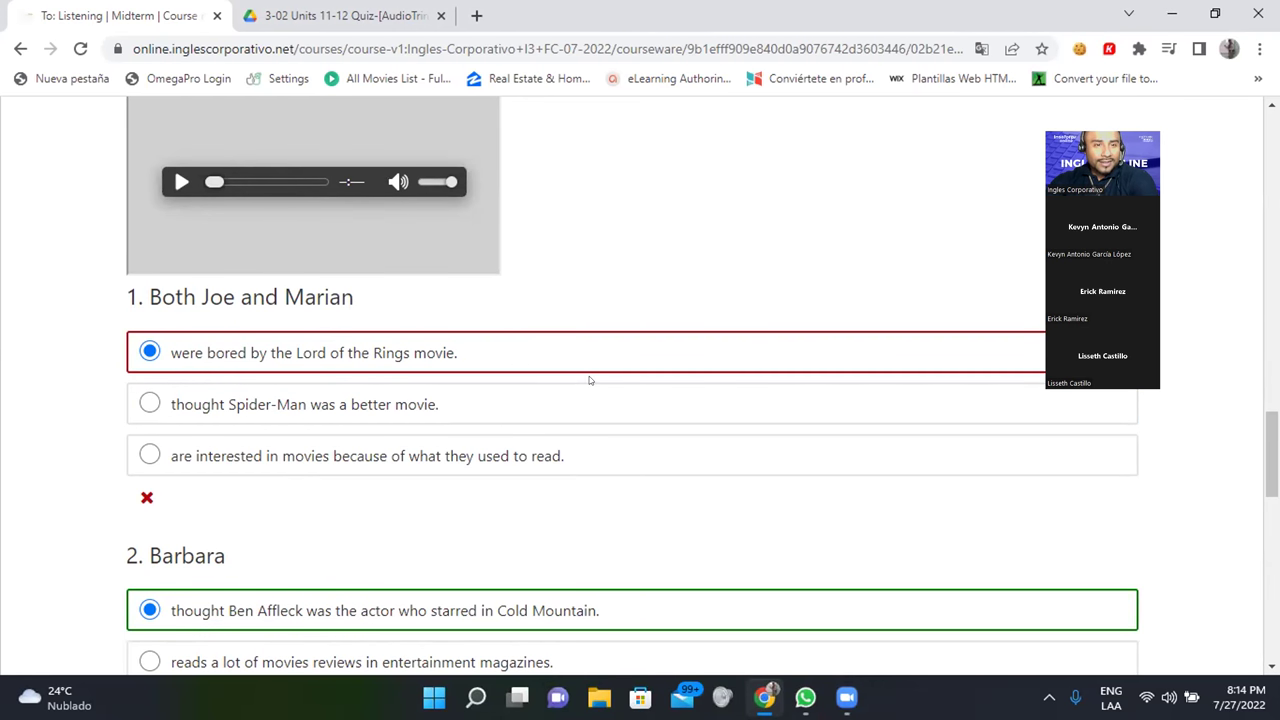
click(149, 455)
scroll(229, 465, down, 2)
scroll(229, 468, down, 7)
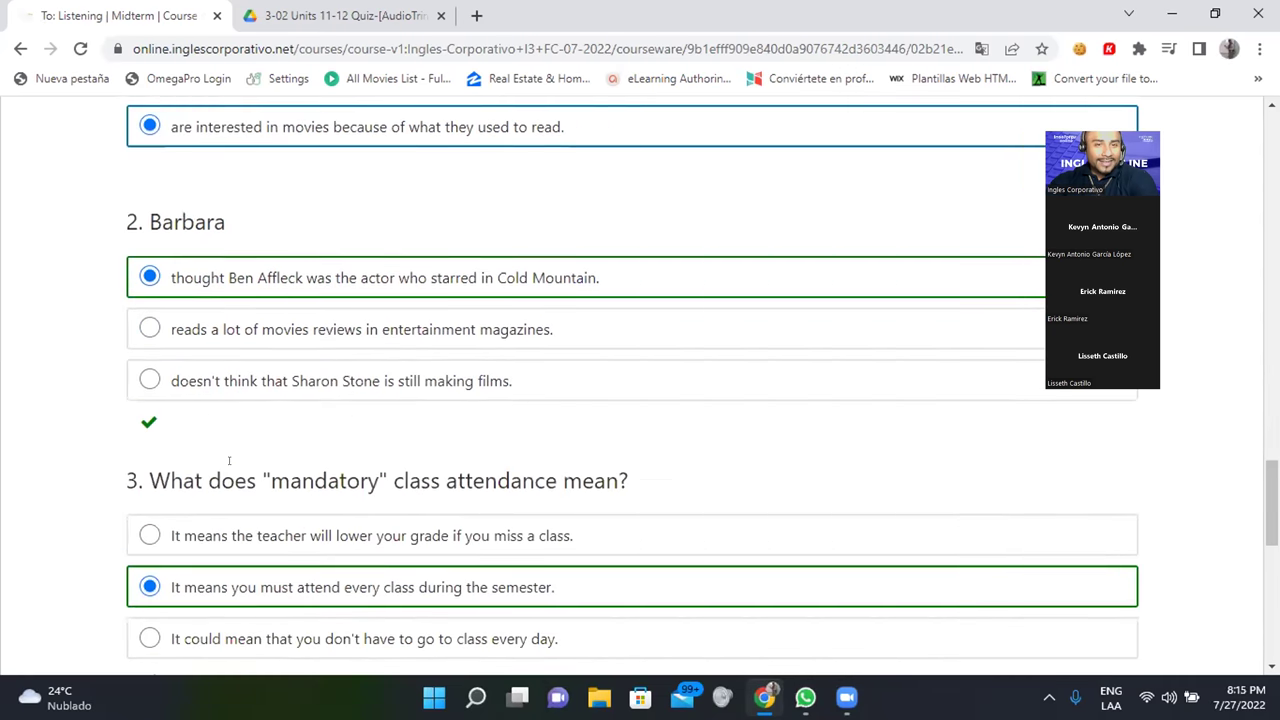
click(160, 500)
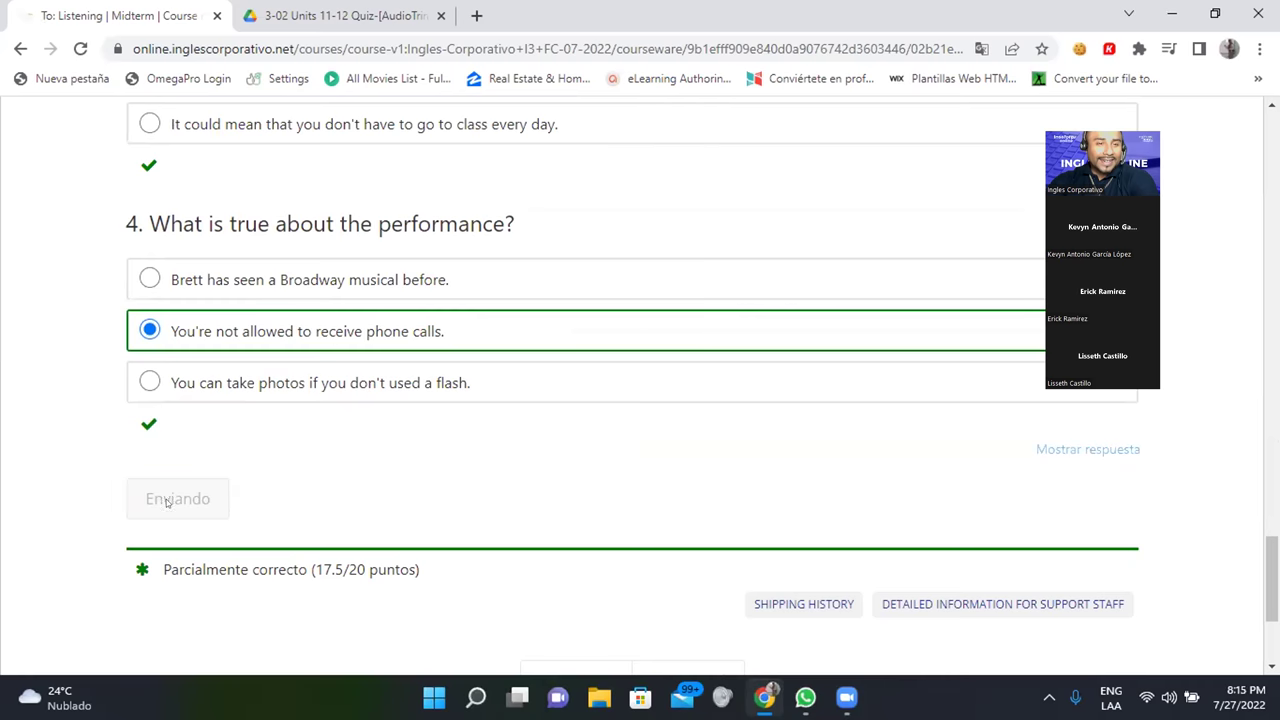
- Review the graded answers of both listening parts and the score under the "Listenings" heading
scroll(287, 470, up, 2)
scroll(287, 470, up, 9)
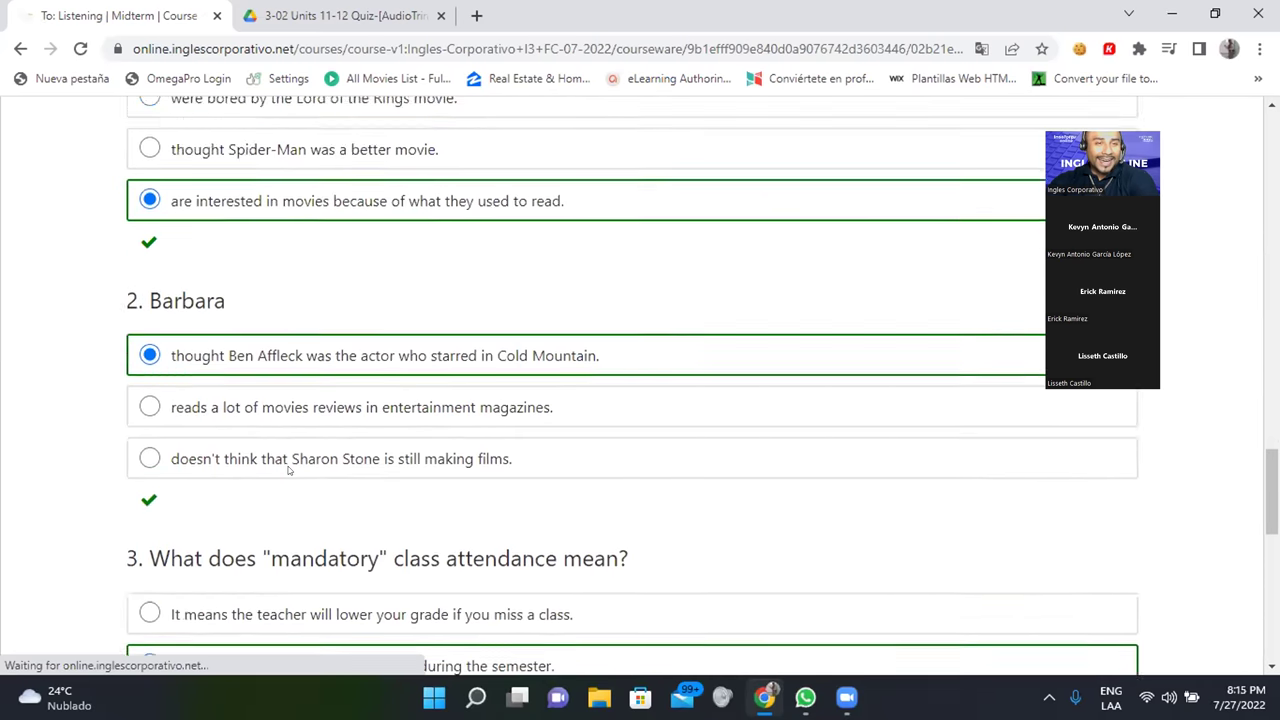
scroll(288, 470, up, 4)
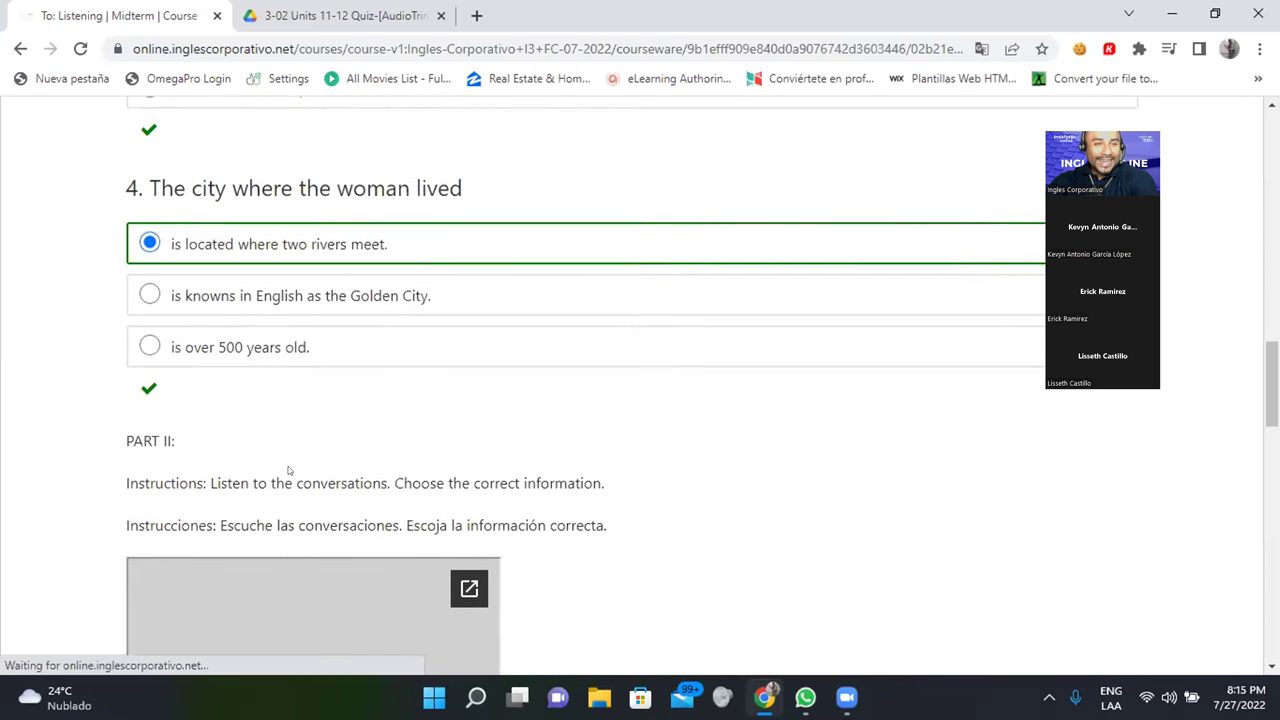
scroll(288, 470, up, 4)
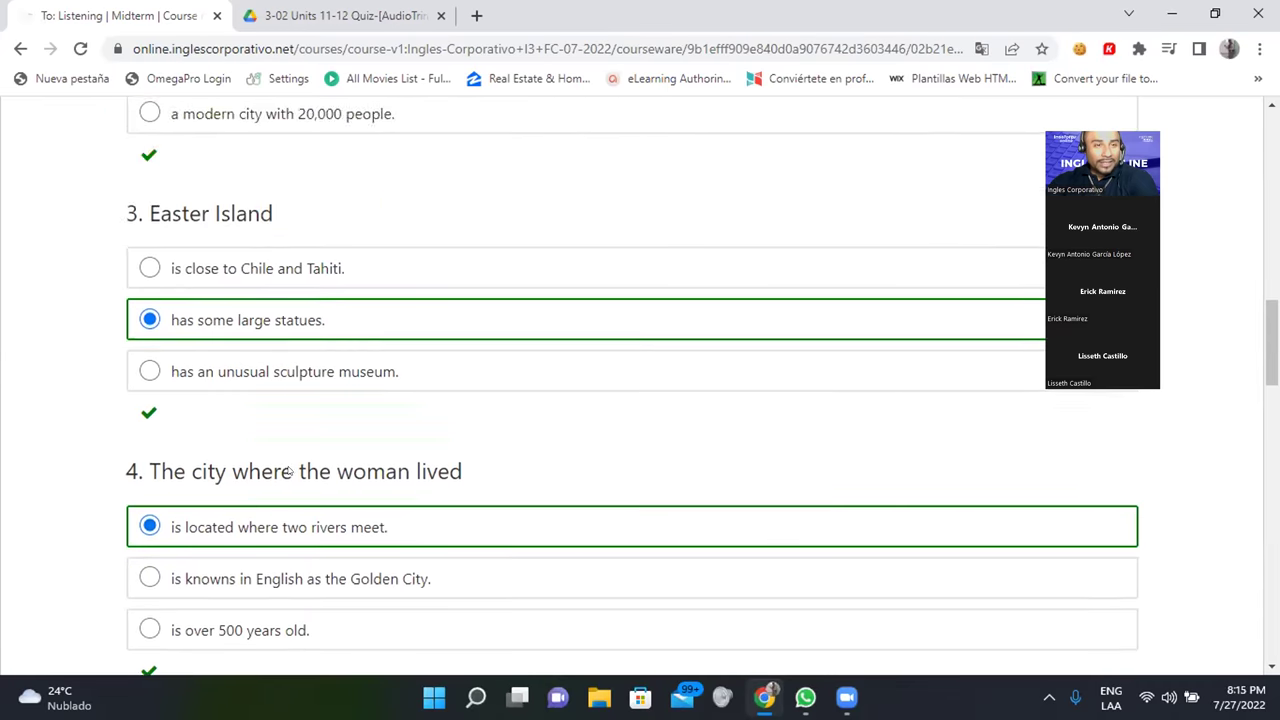
scroll(288, 470, up, 4)
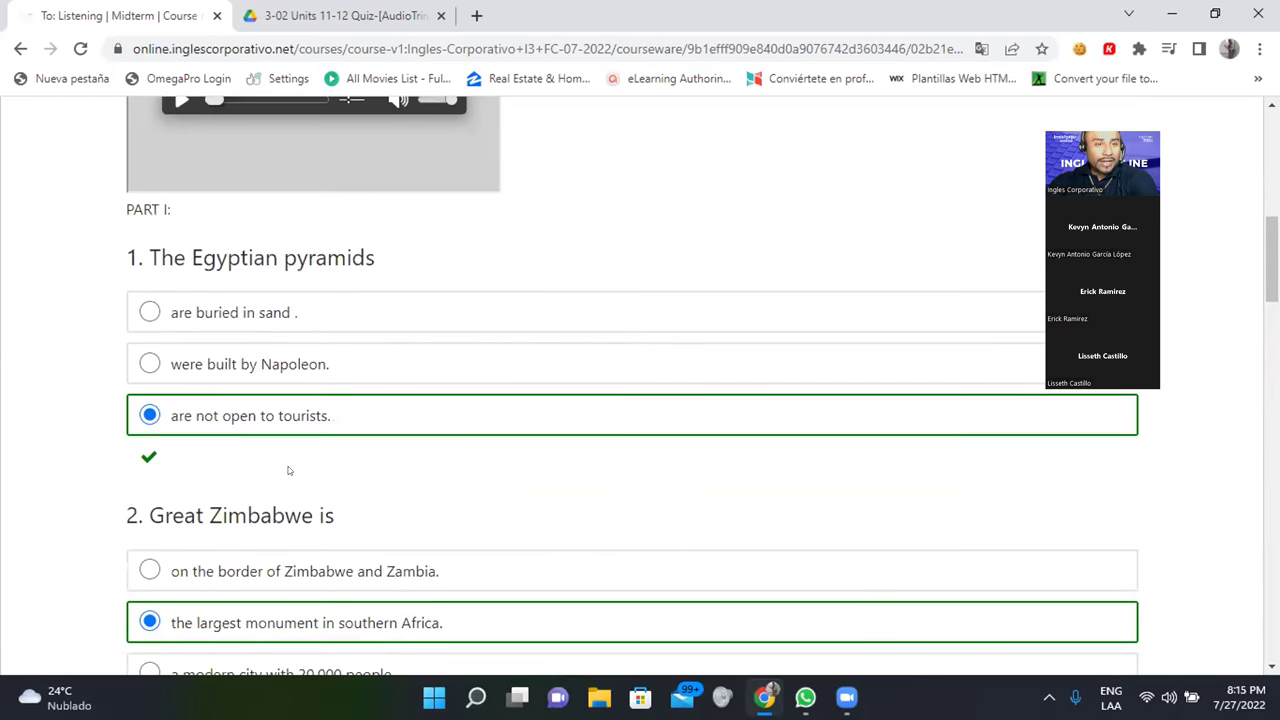
scroll(288, 470, up, 2)
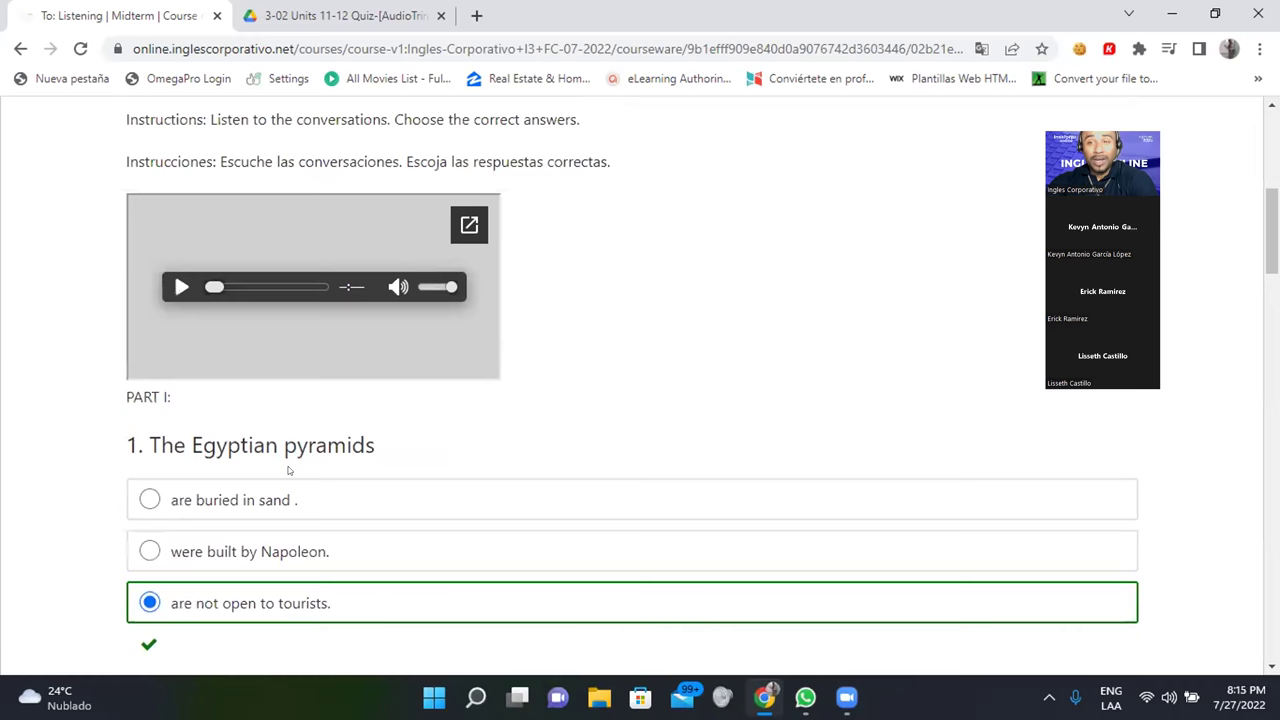
scroll(288, 470, down, 1)
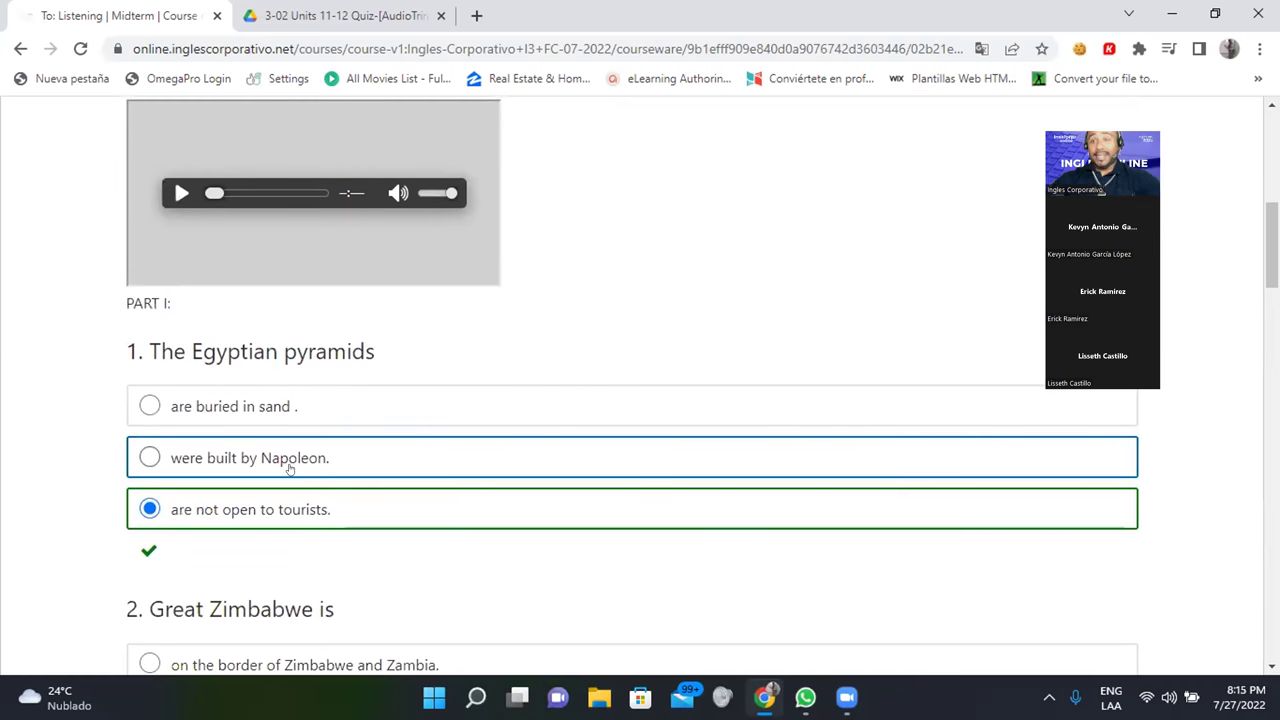
scroll(457, 393, down, 7)
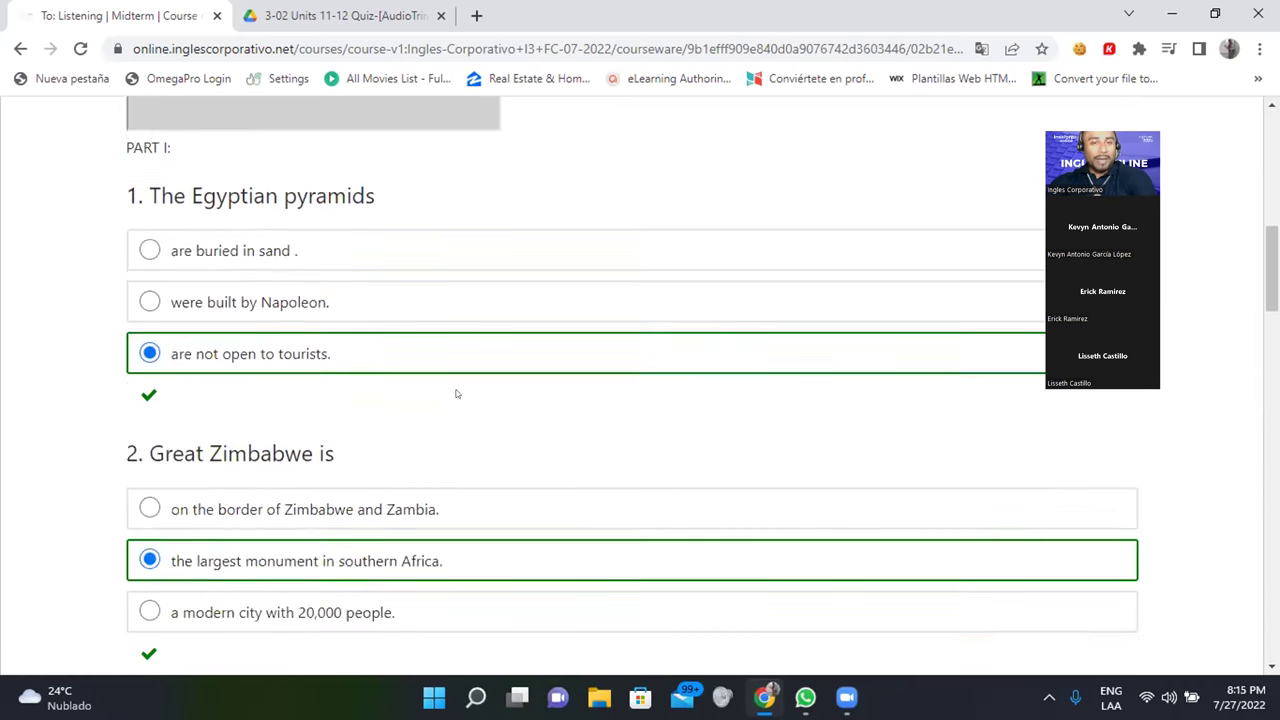
scroll(457, 396, down, 14)
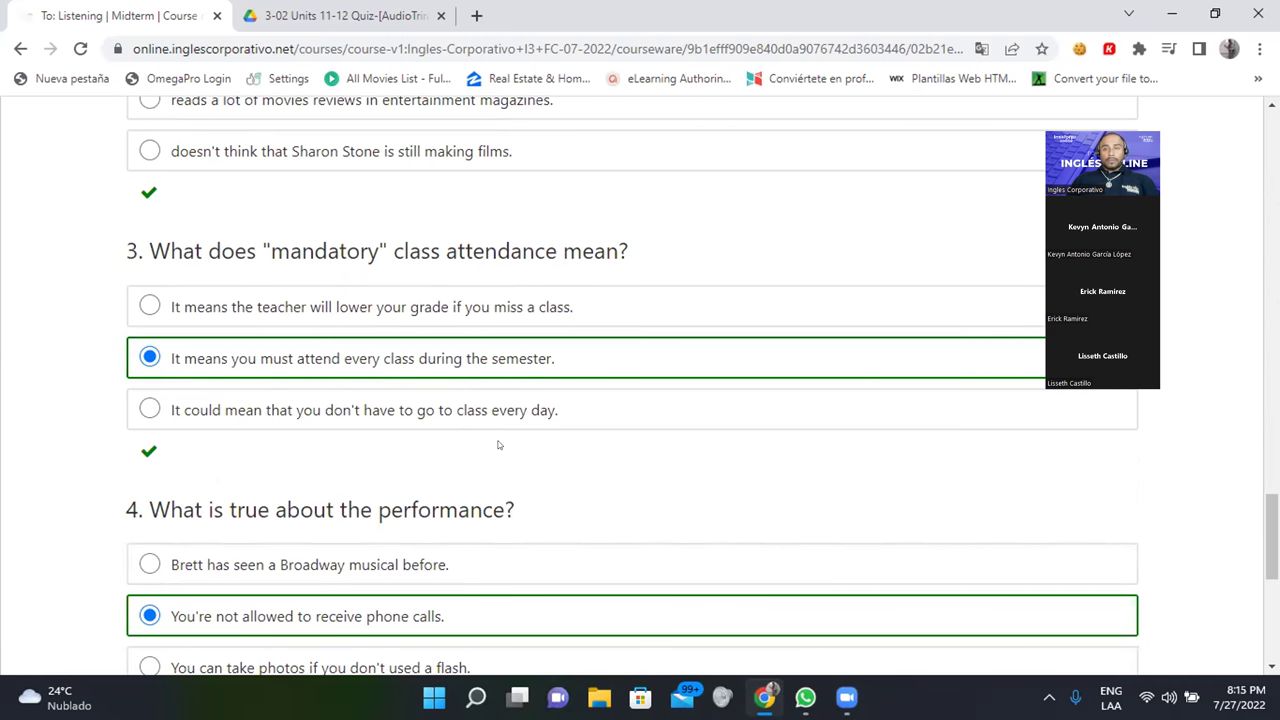
scroll(575, 443, up, 1)
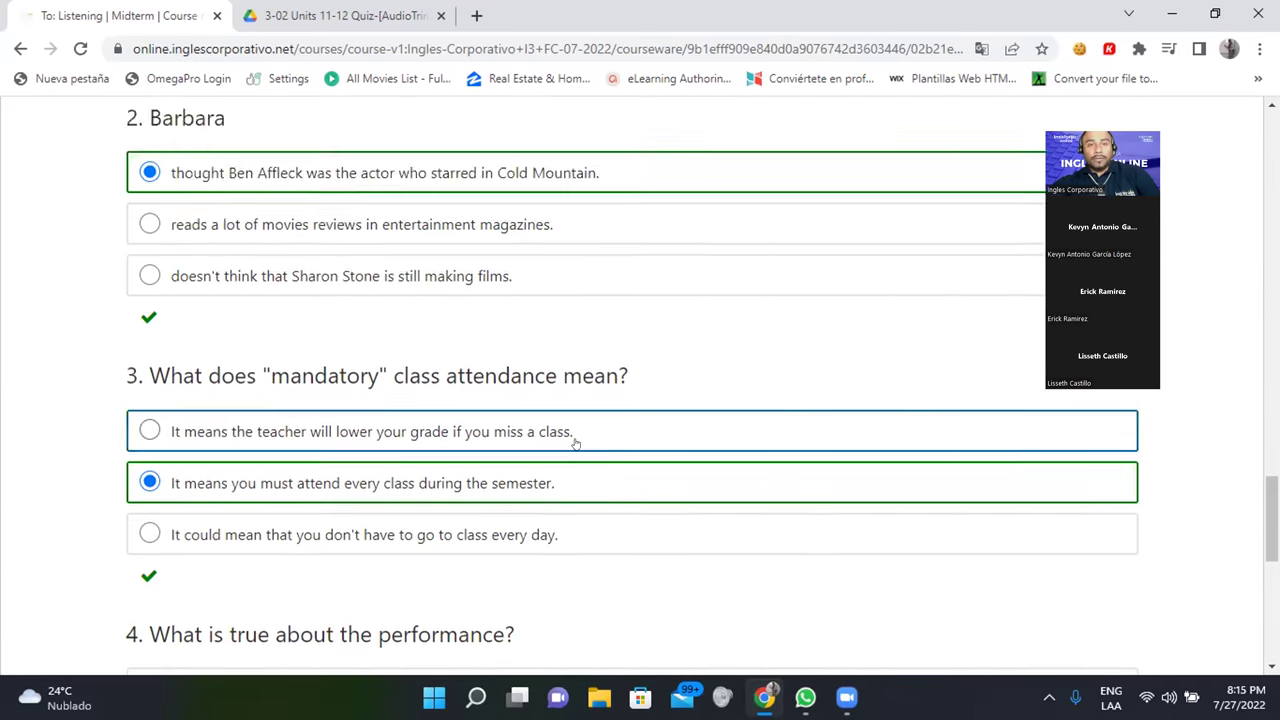
scroll(575, 443, up, 15)
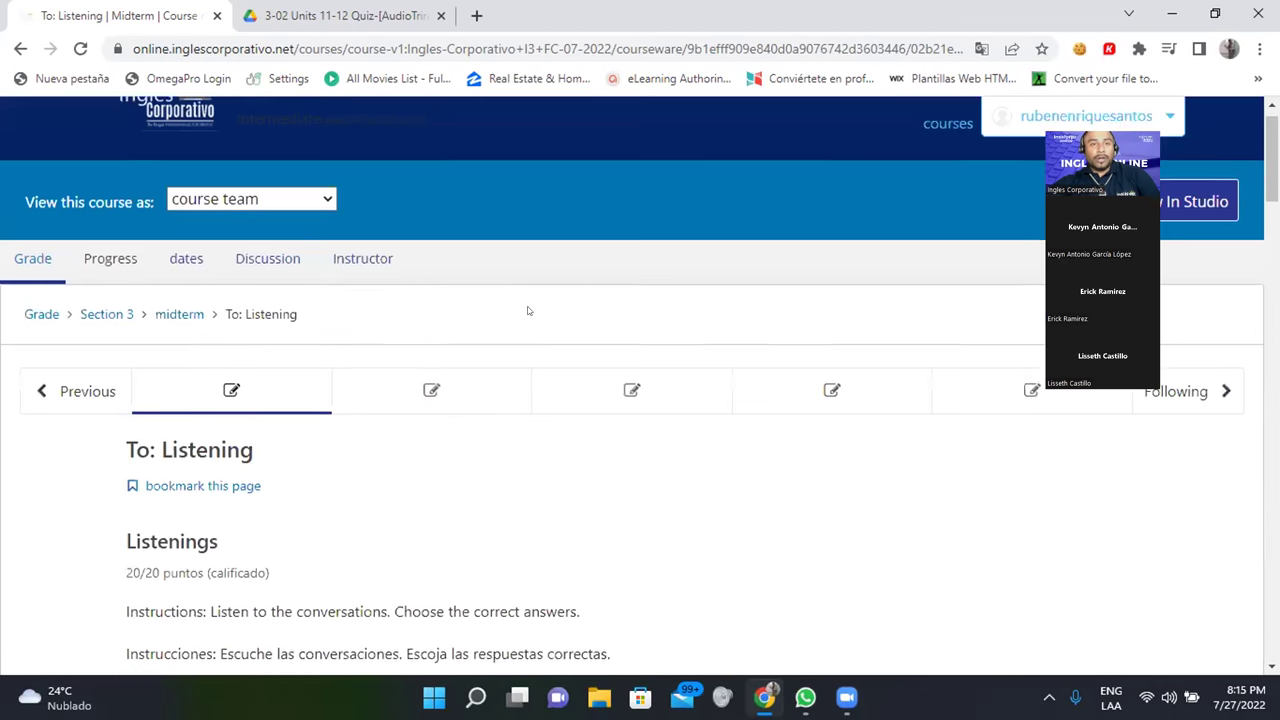
scroll(528, 311, up, 1)
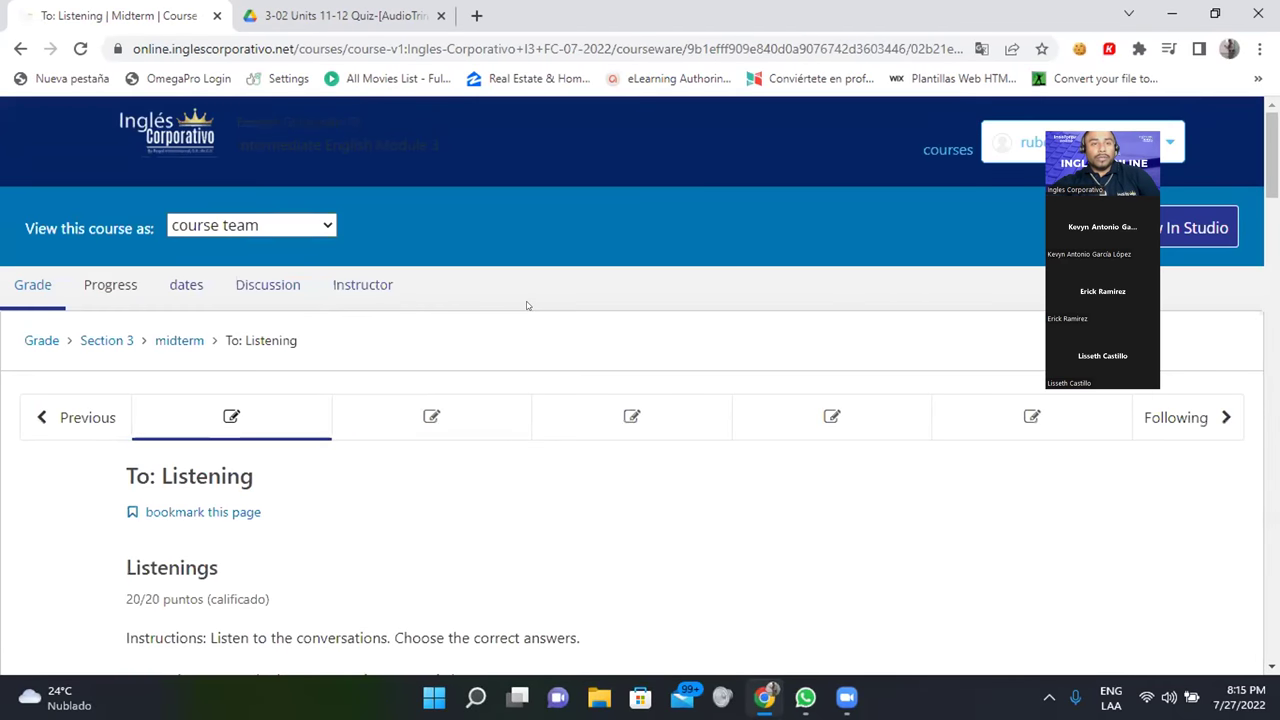
- Open the "B: Rewriting sentences" unit of the midterm and move the floating meeting video panel away from the page's right side
click(414, 415)
scroll(650, 422, down, 3)
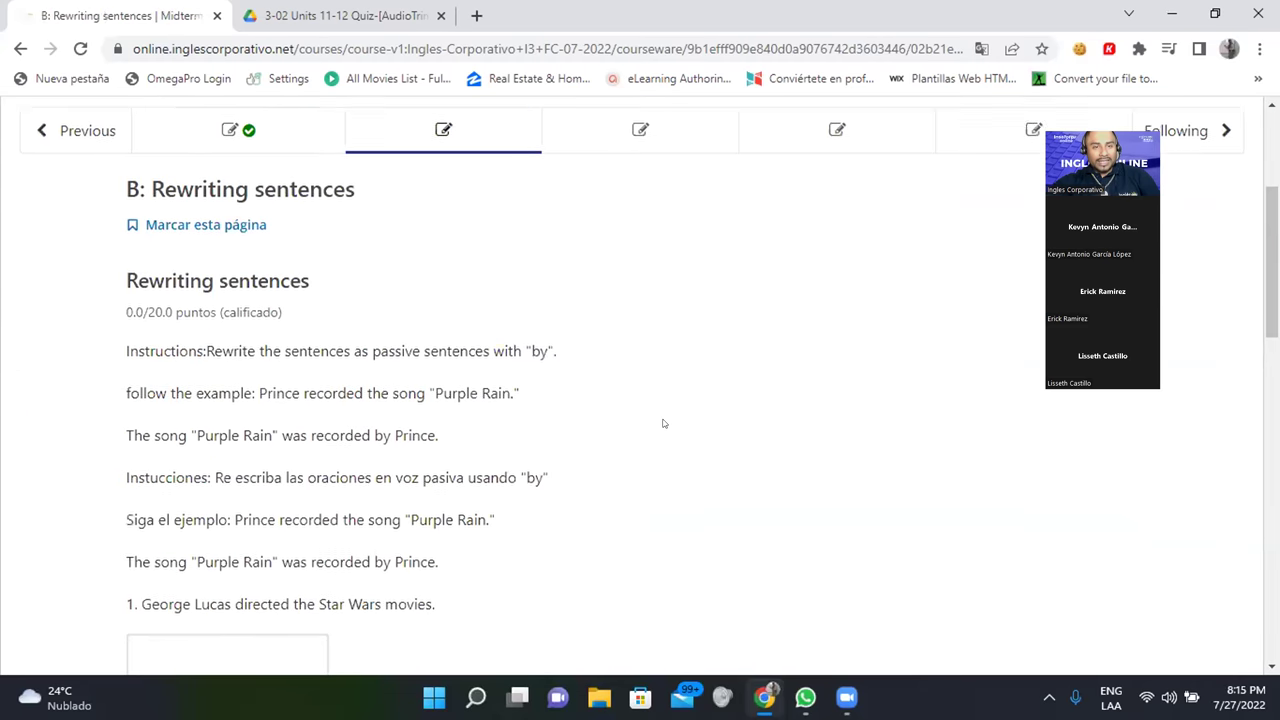
scroll(662, 423, down, 5)
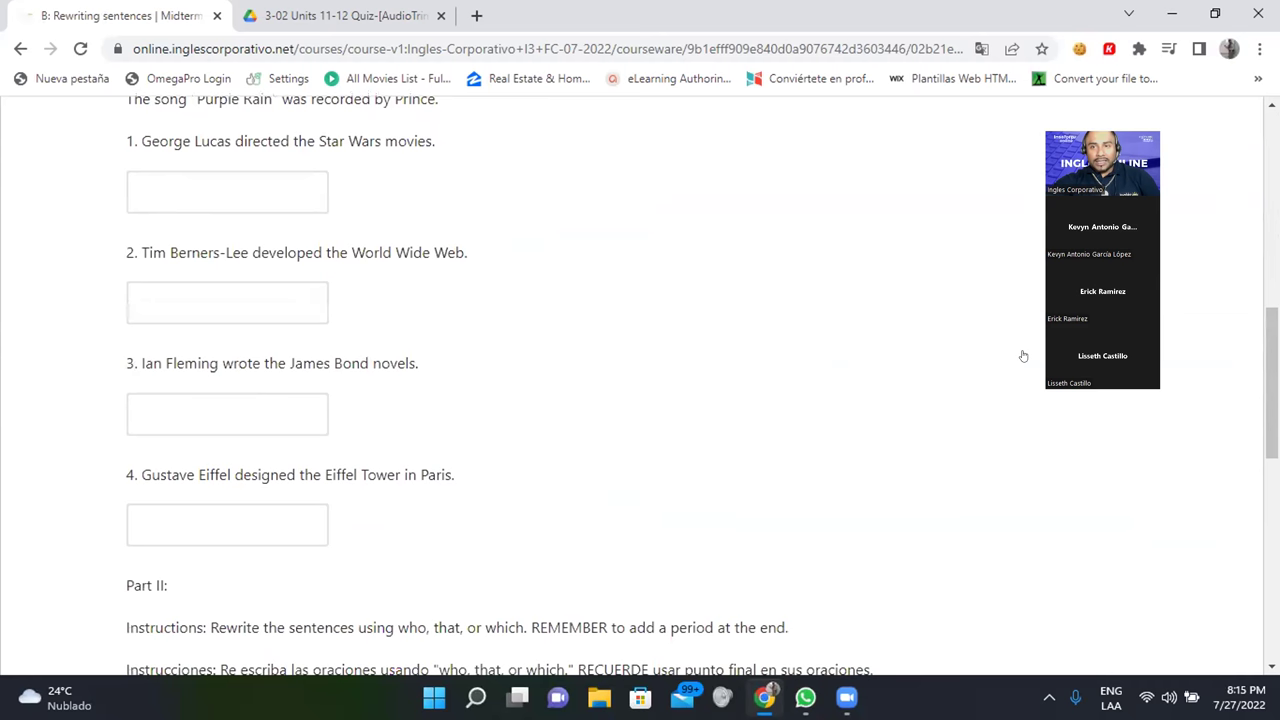
drag(1023, 356, 436, 124)
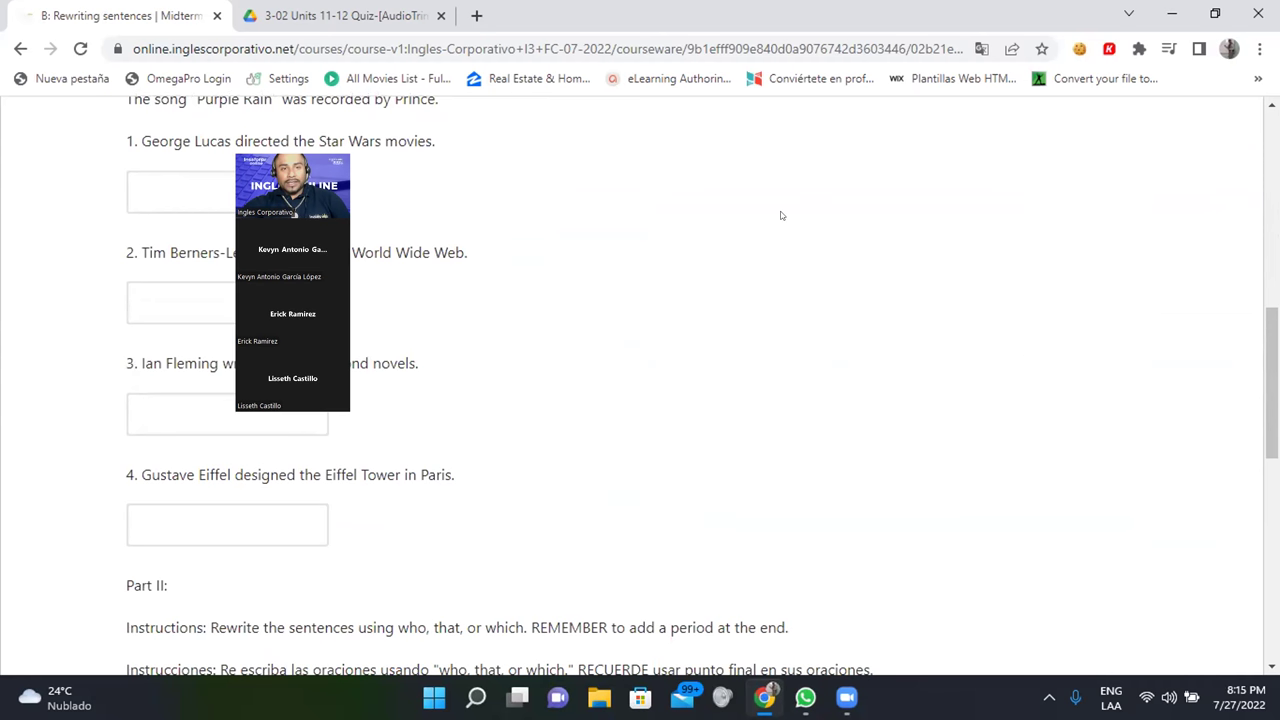
- Reveal the answers of the rewriting exercise and return to the Part I passive sentences
scroll(782, 215, down, 7)
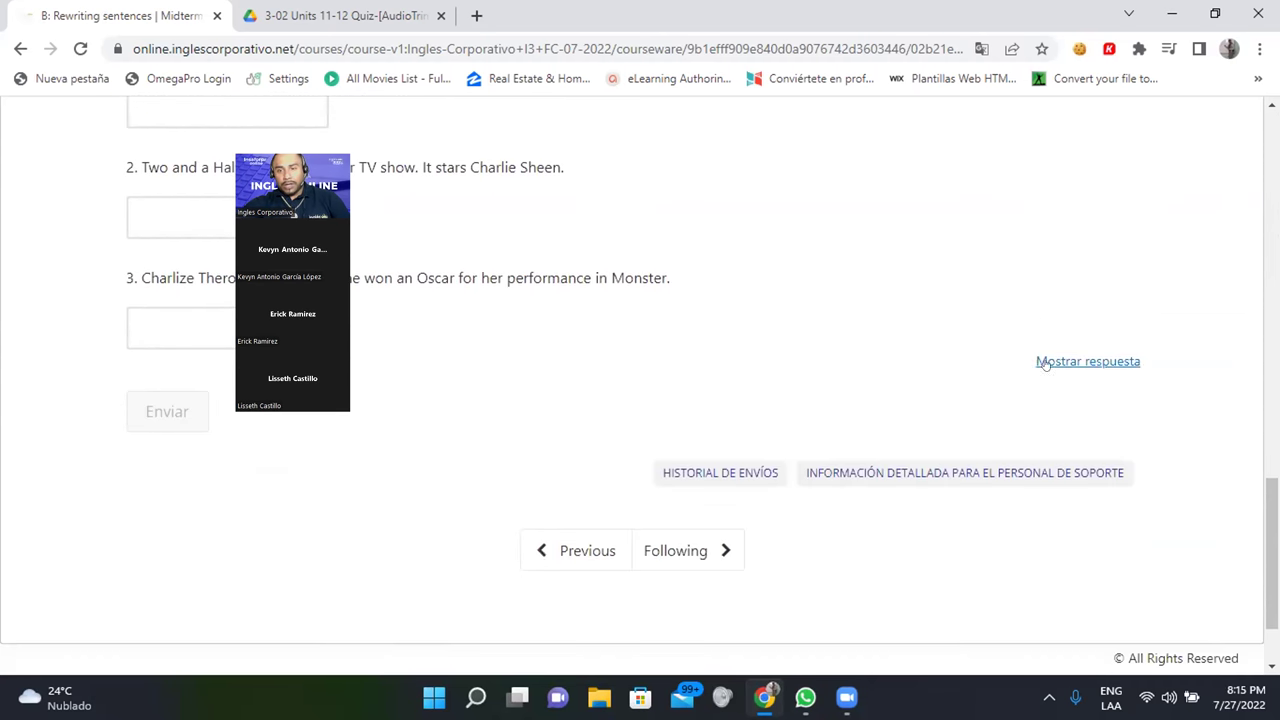
click(1069, 366)
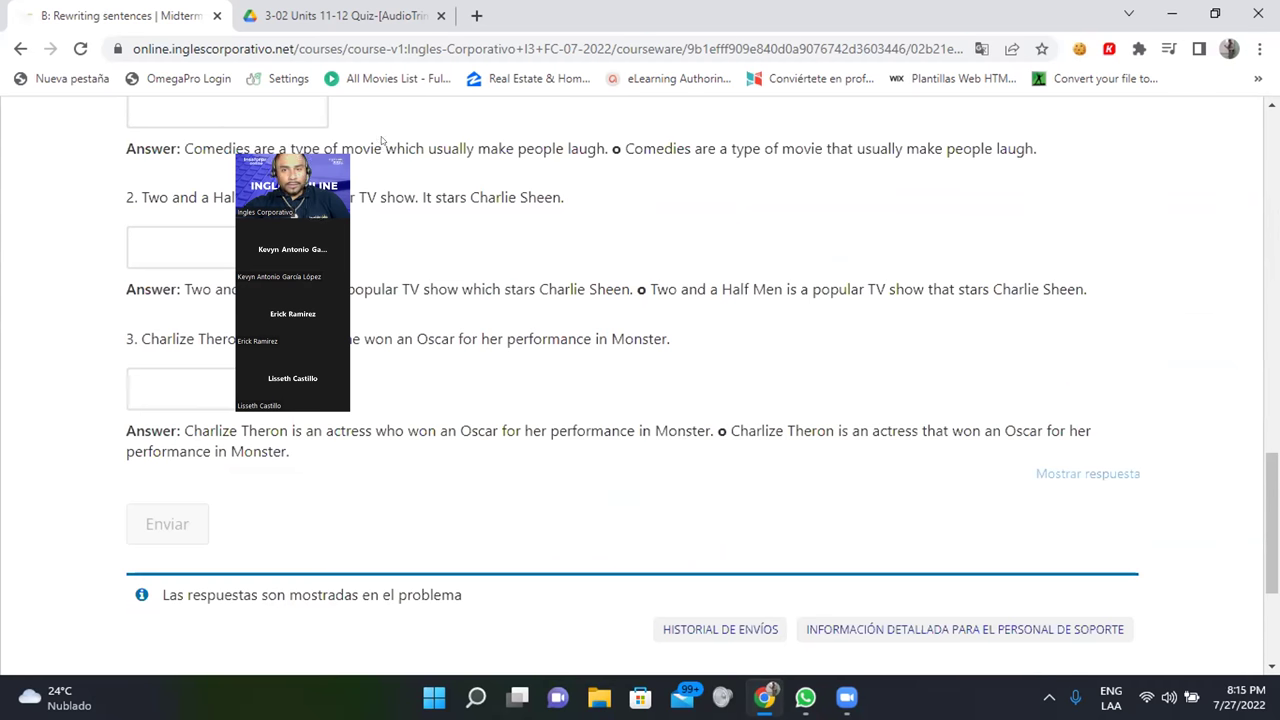
scroll(766, 295, up, 5)
scroll(766, 295, up, 4)
scroll(751, 337, down, 2)
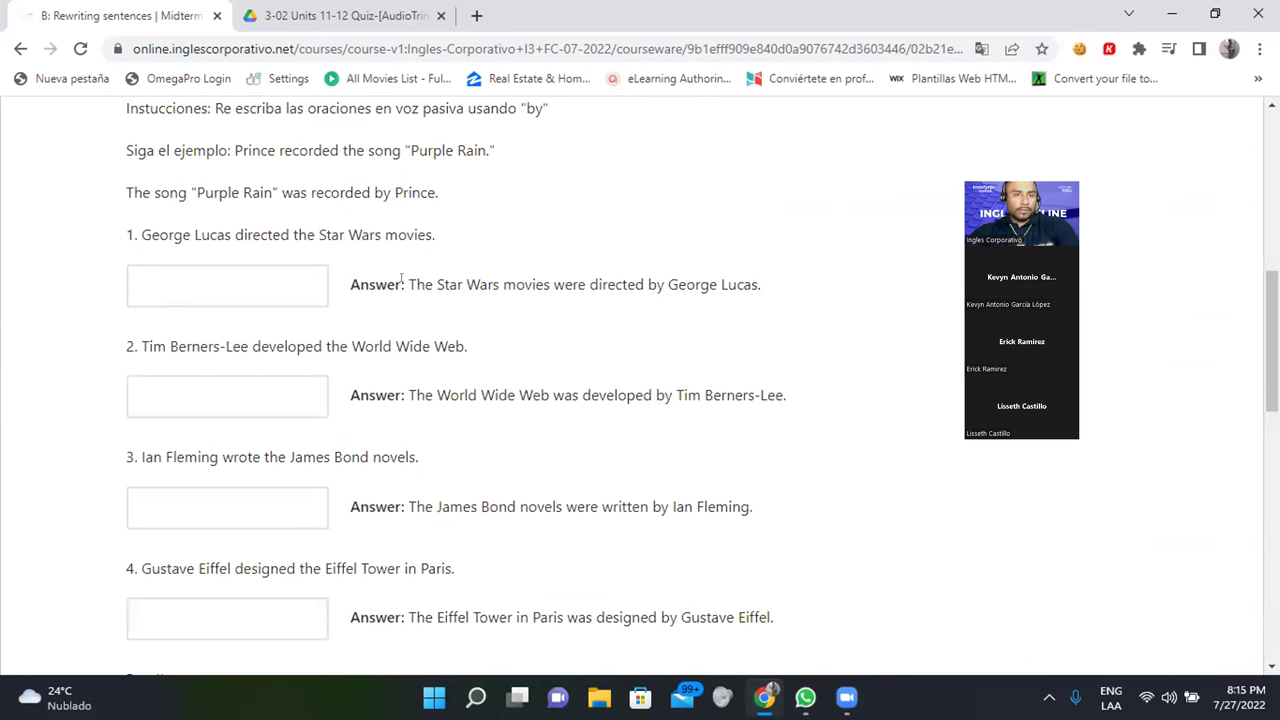
- Answer Part I questions 1 and 2 with "The Star Wars movies were directed by George Lucas." and "The World Wide Web was developed by Tim Berners-Lee."
drag(401, 276, 649, 292)
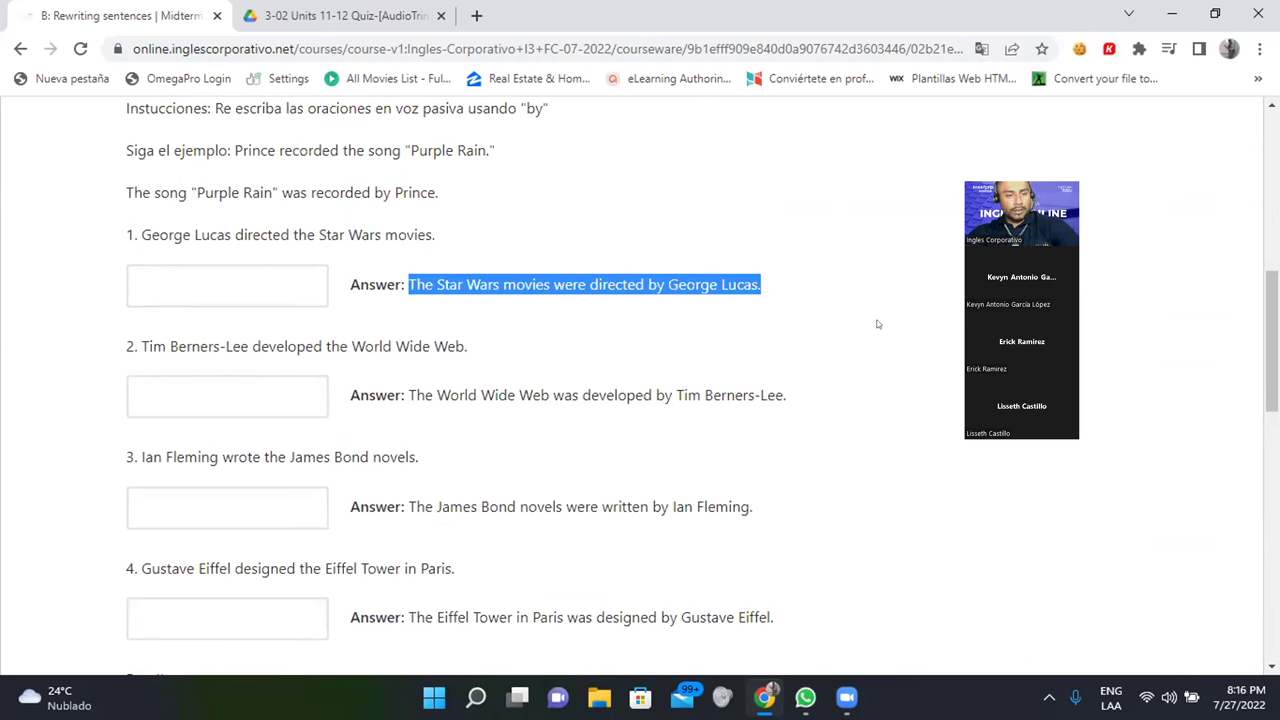
click(187, 280)
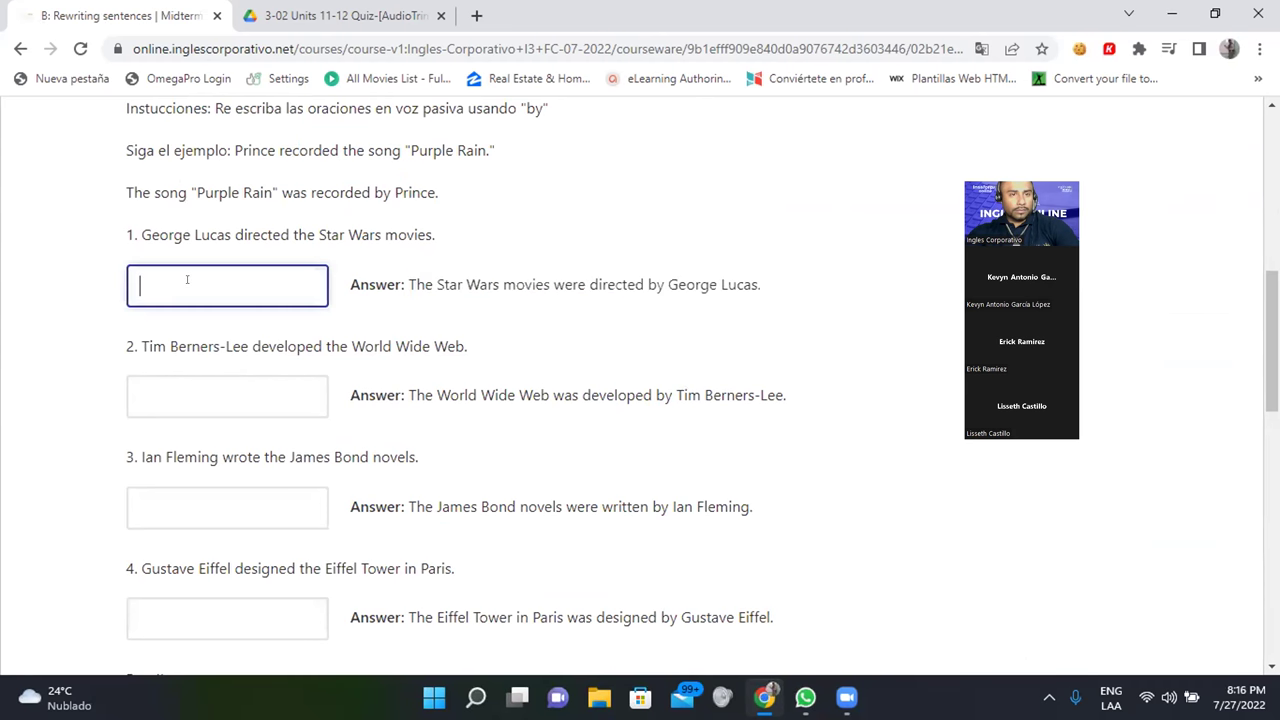
key(ctrl+v)
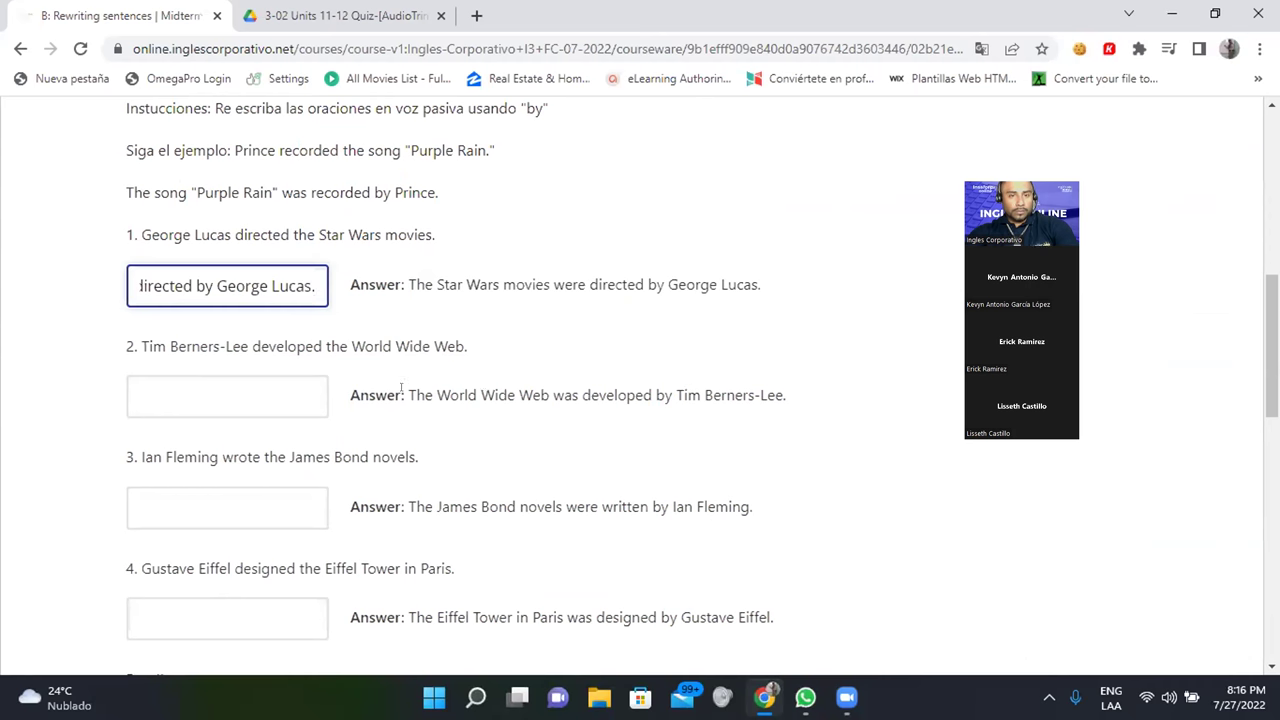
drag(404, 395, 845, 400)
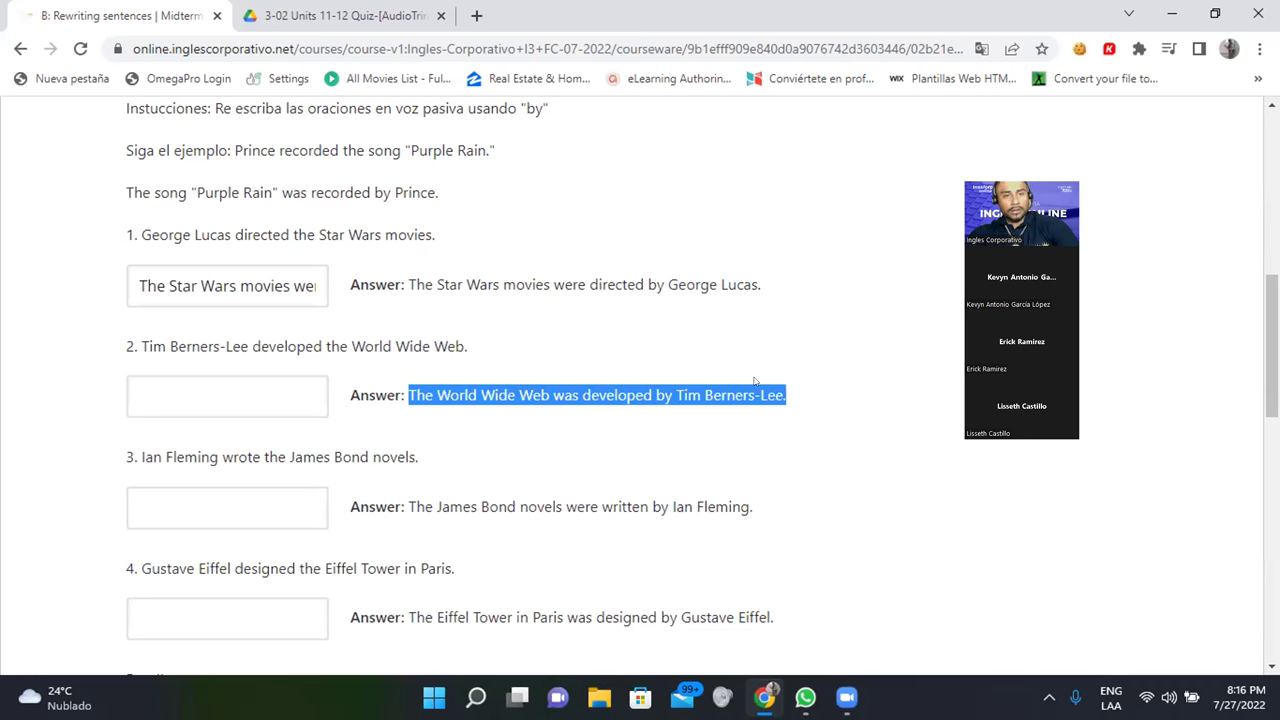
click(213, 397)
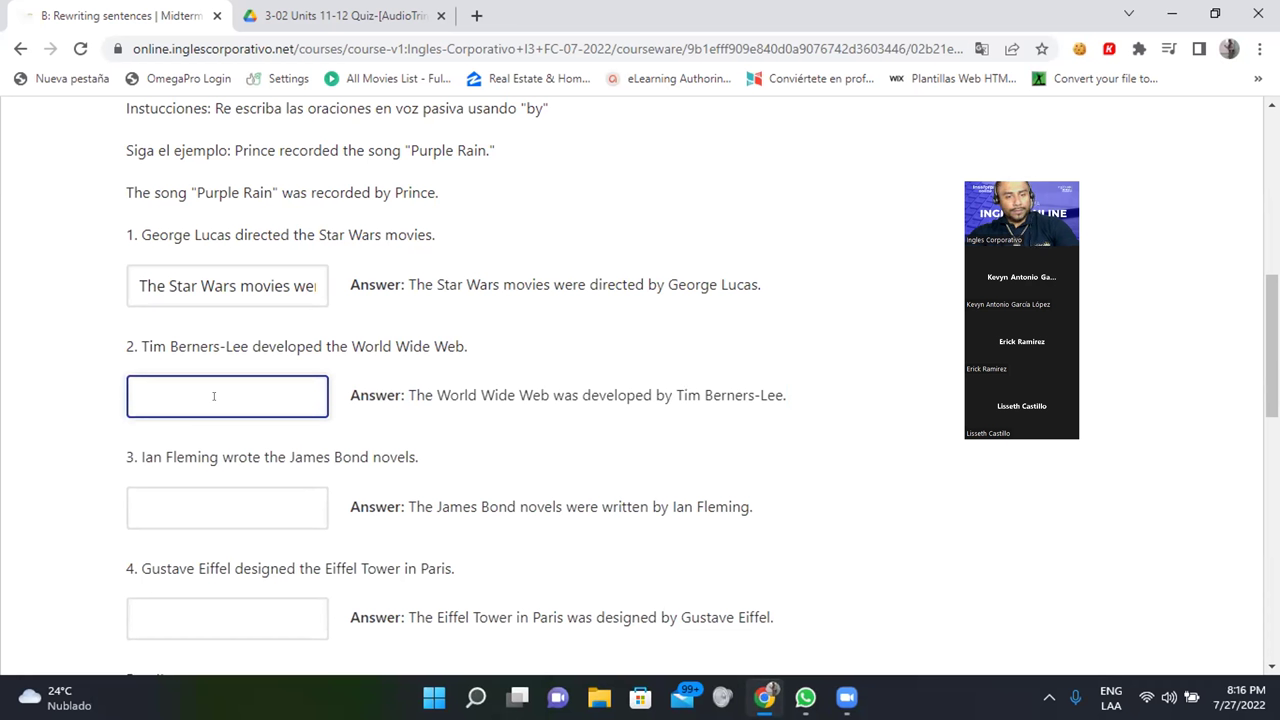
key(ctrl+v)
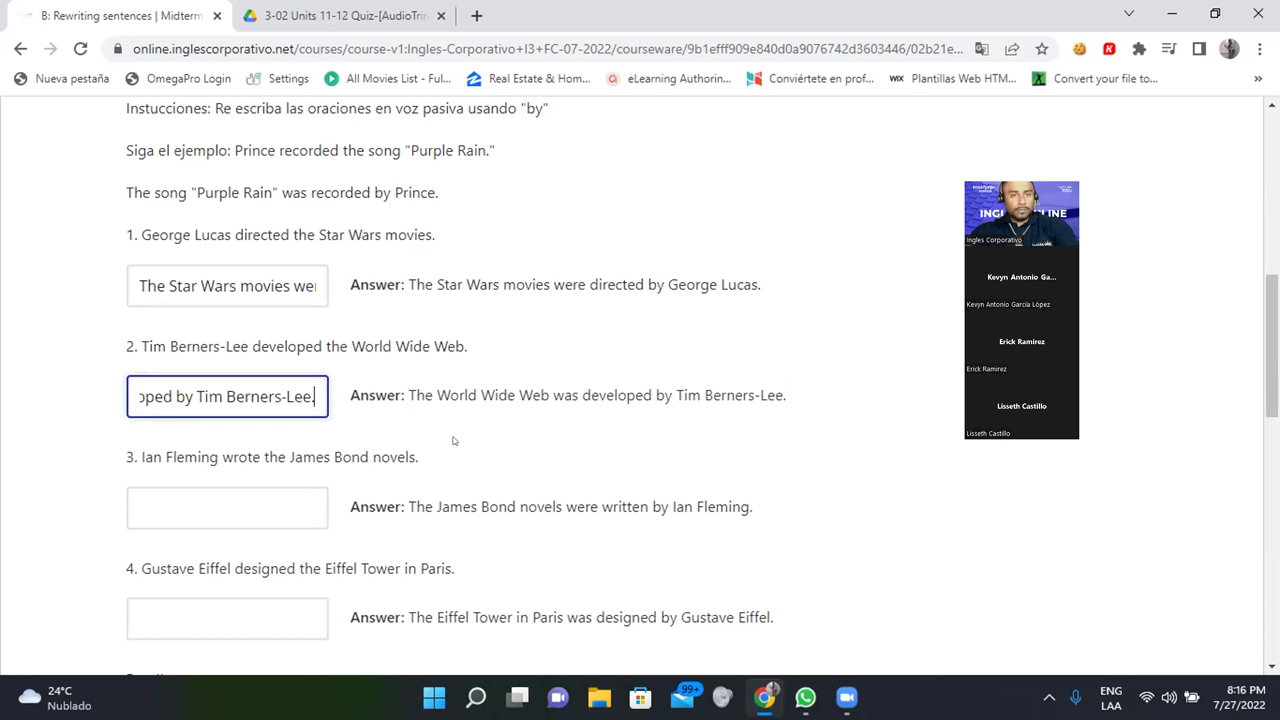
- Copy the revealed sentence "The James Bond novels were written by Ian Fleming." into the Part I question 3 answer
drag(408, 506, 756, 511)
key(ctrl+c)
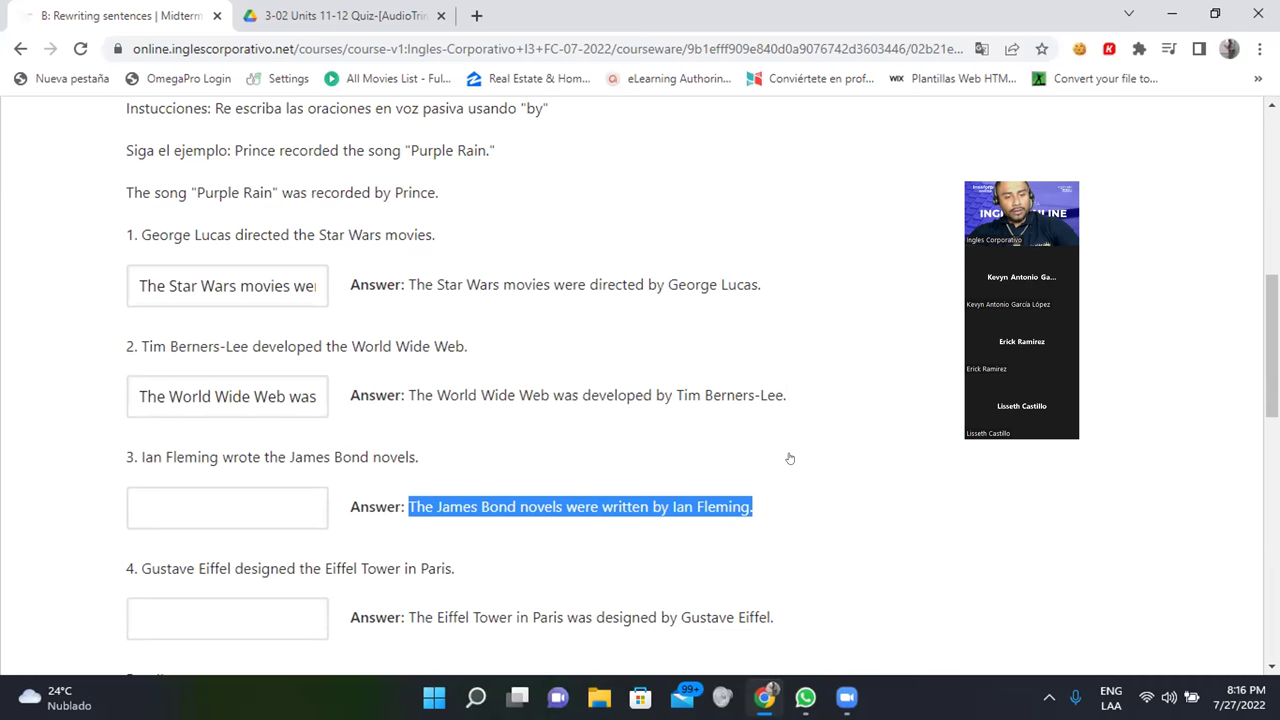
click(174, 499)
key(ctrl+v)
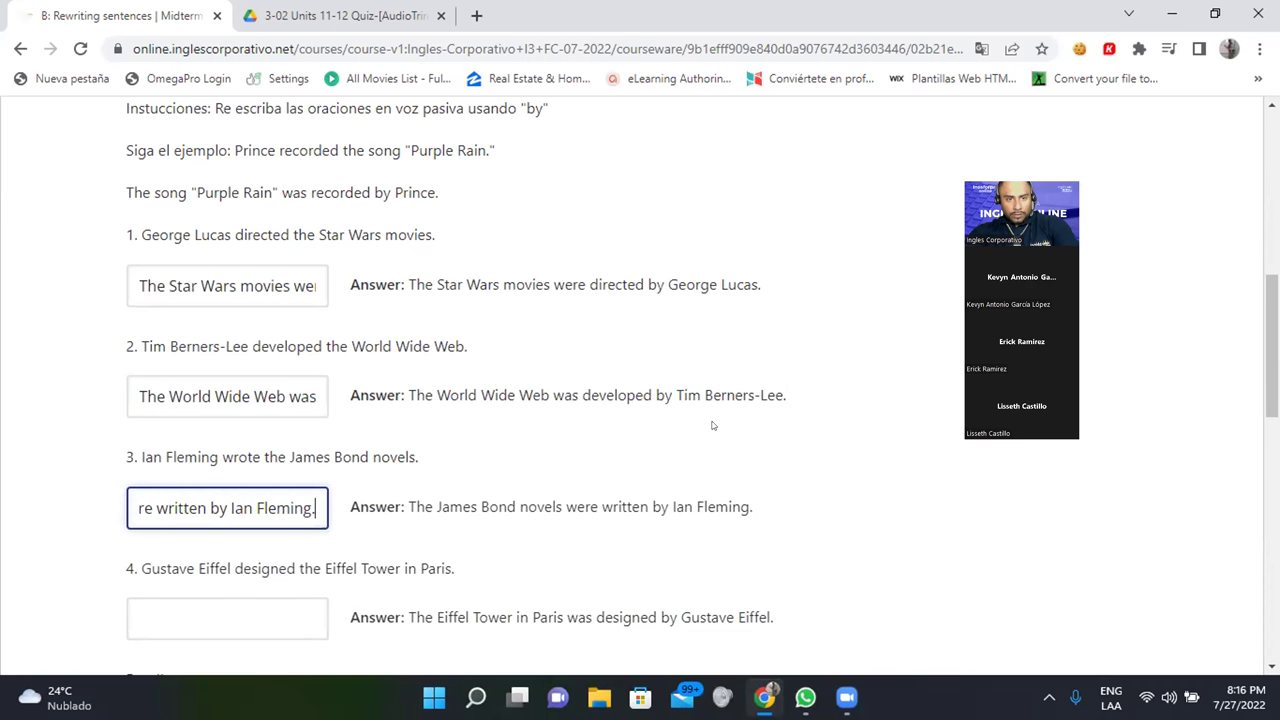
- Copy the revealed sentence "The Eiffel Tower in Paris was designed by Gustave Eiffel." into the Part I question 4 answer
scroll(712, 425, down, 1)
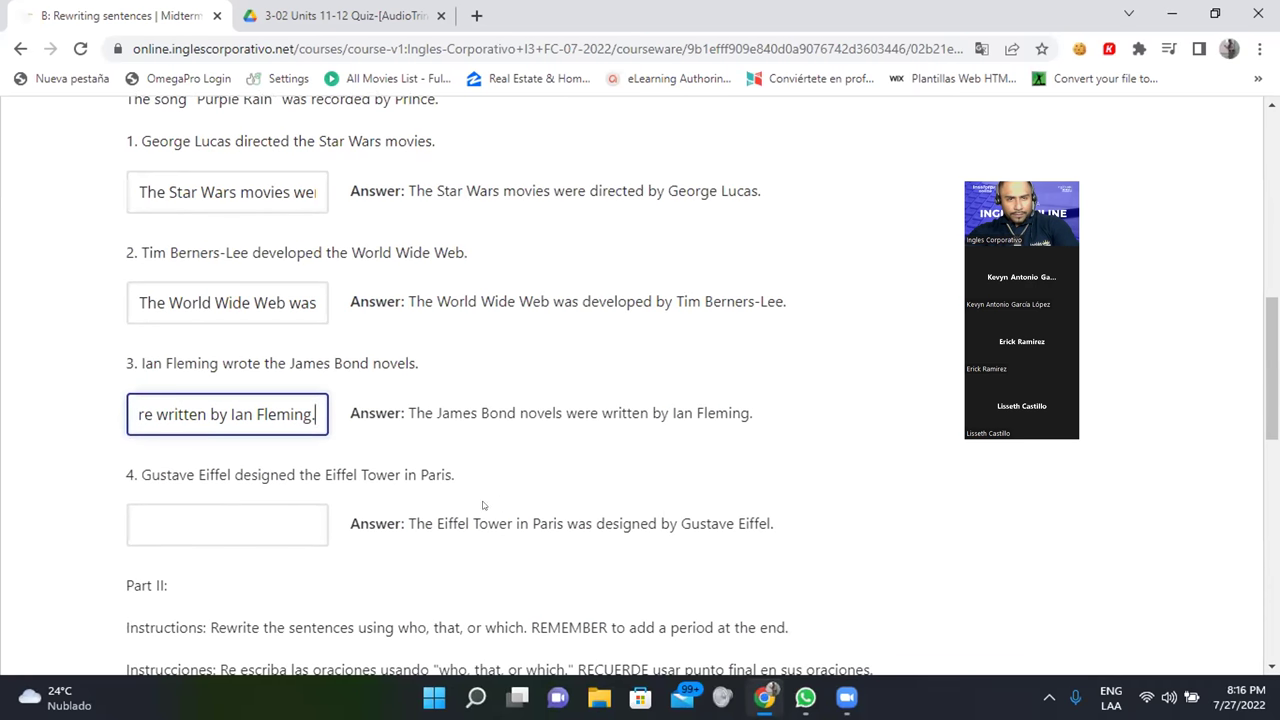
drag(408, 523, 590, 518)
drag(729, 519, 773, 527)
key(ctrl+c)
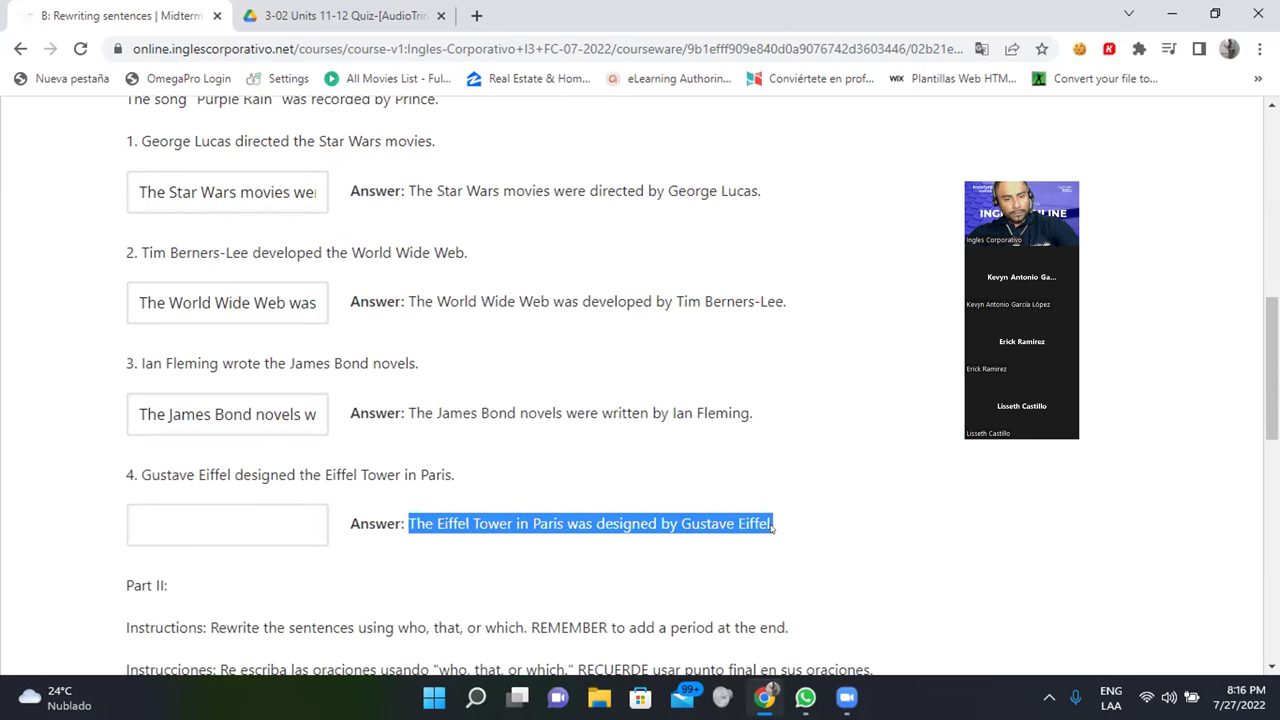
click(184, 517)
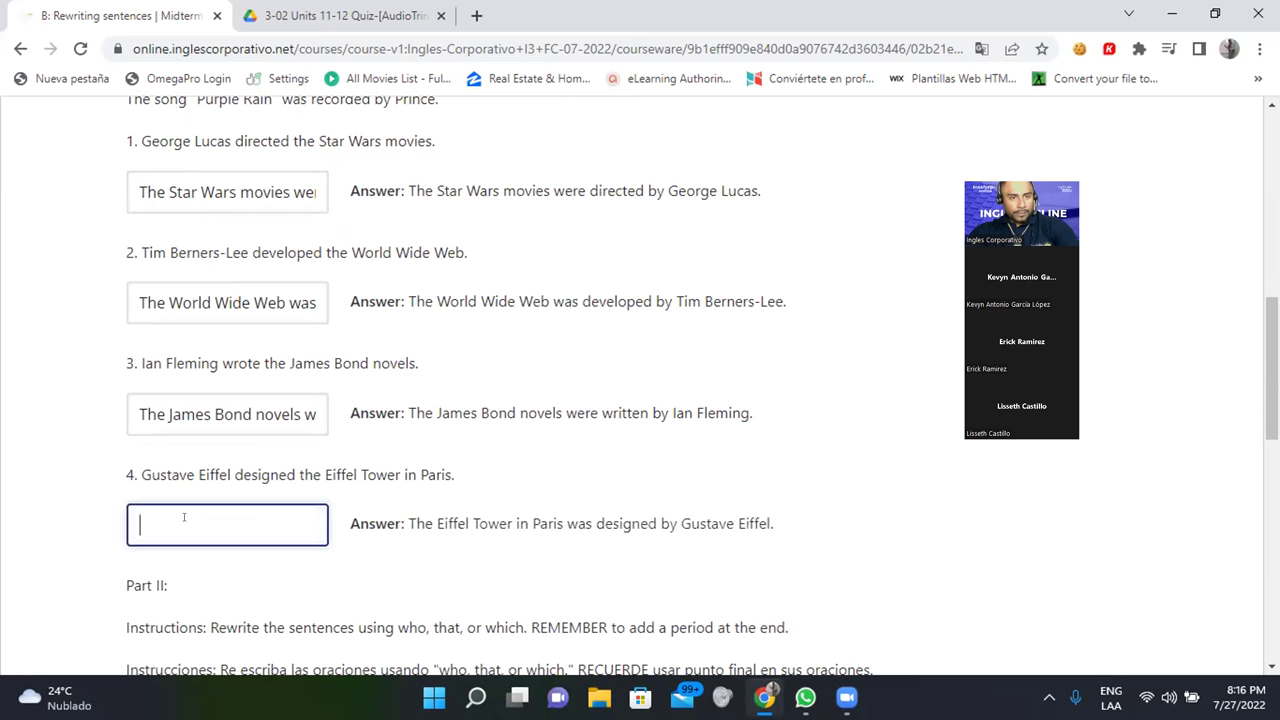
key(ctrl+v)
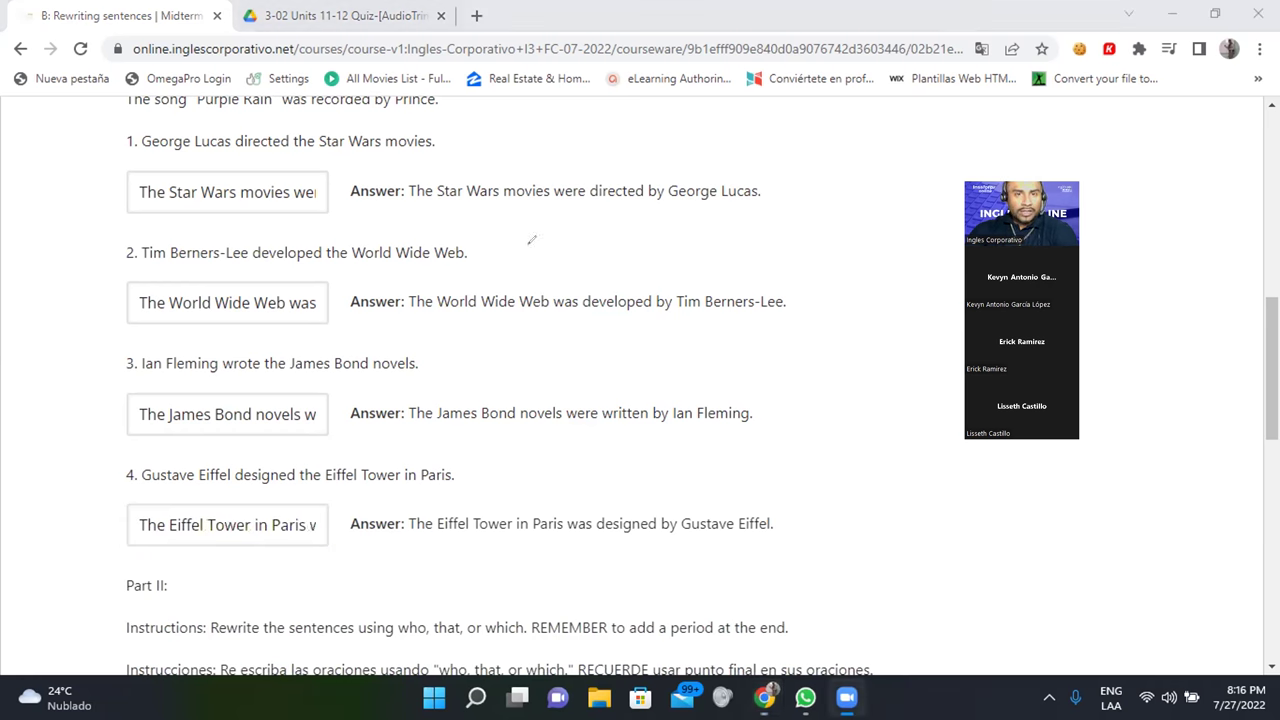
- Circle the revealed Part I answers one by one in dark red with the meeting's annotation pen and clear the marks
mouse_move(411, 209)
mouse_down()
mouse_move(762, 216)
mouse_move(790, 172)
mouse_move(428, 133)
mouse_move(368, 190)
mouse_move(426, 200)
mouse_move(430, 216)
mouse_move(446, 204)
mouse_up()
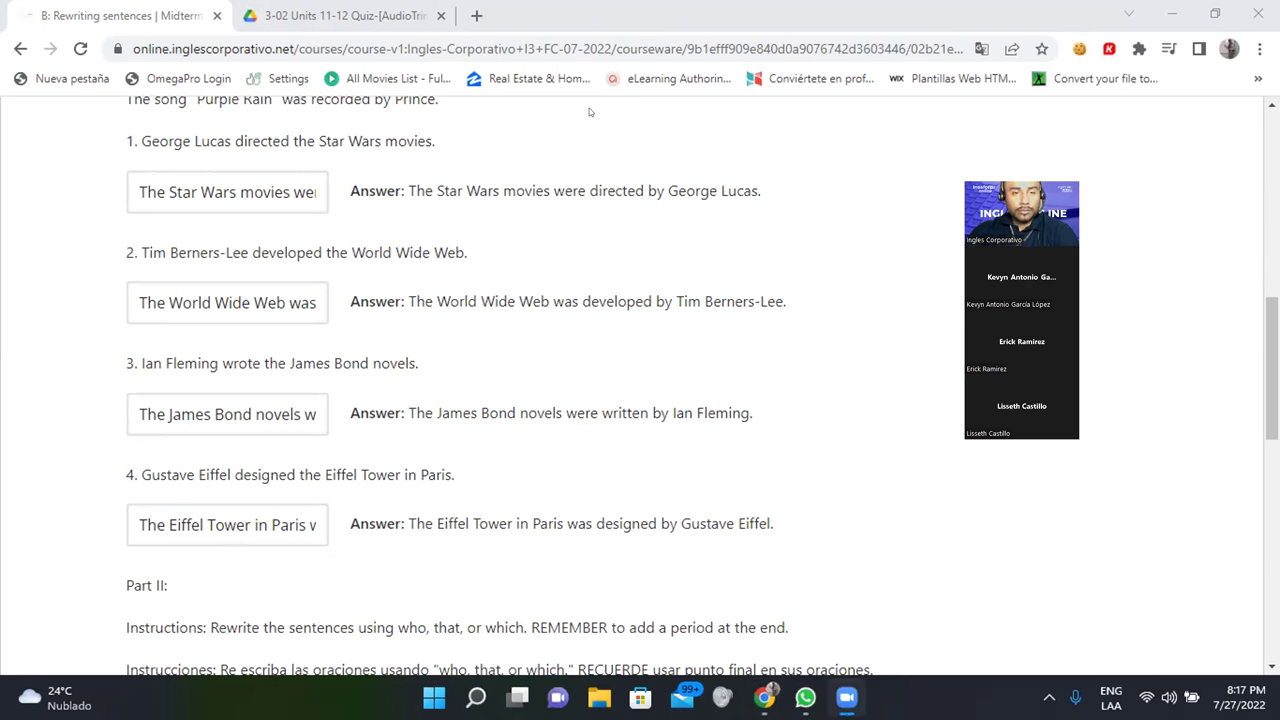
mouse_move(402, 321)
mouse_down()
mouse_move(764, 326)
mouse_move(806, 266)
mouse_move(487, 240)
mouse_move(392, 262)
mouse_move(400, 297)
mouse_up()
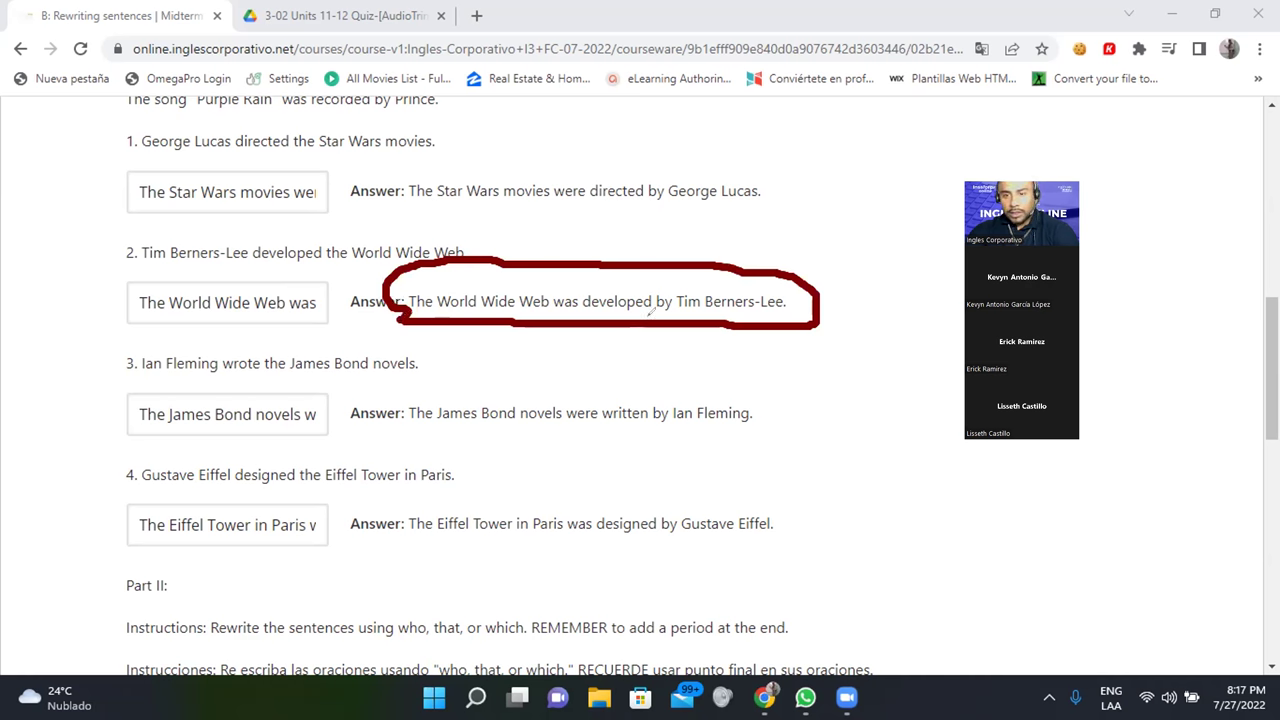
key(ctrl+z)
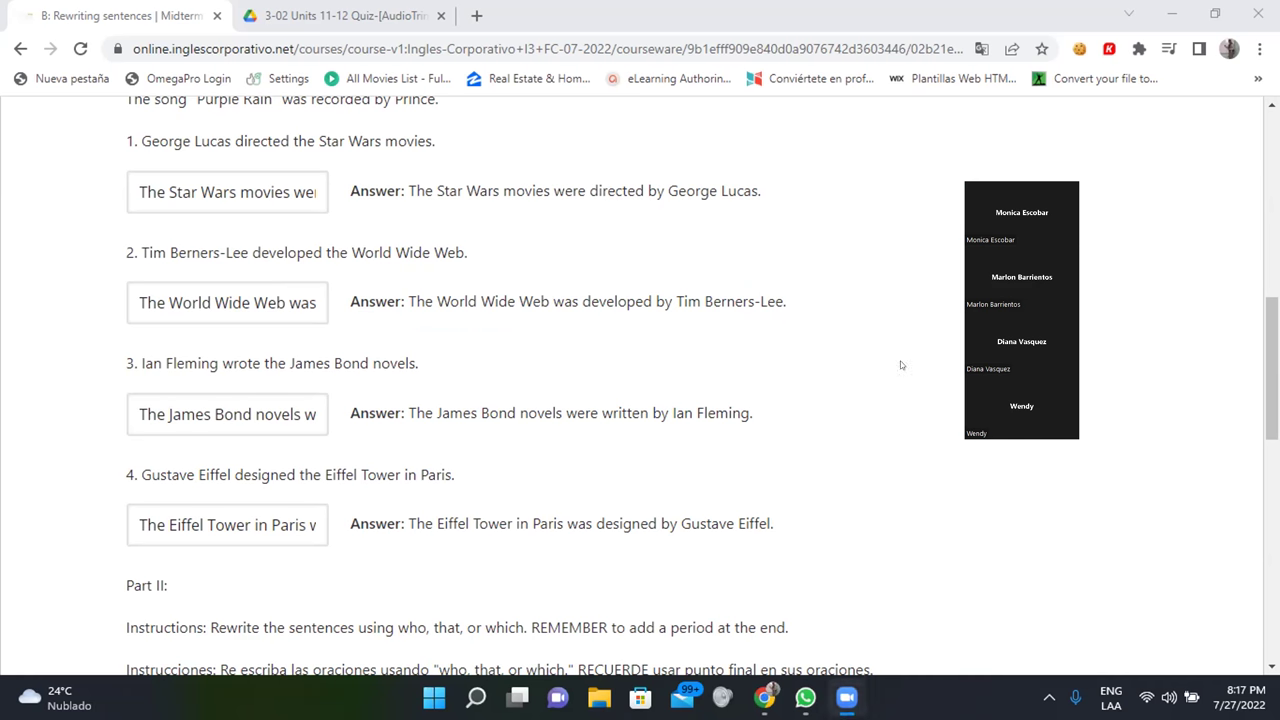
scroll(652, 208, down, 1)
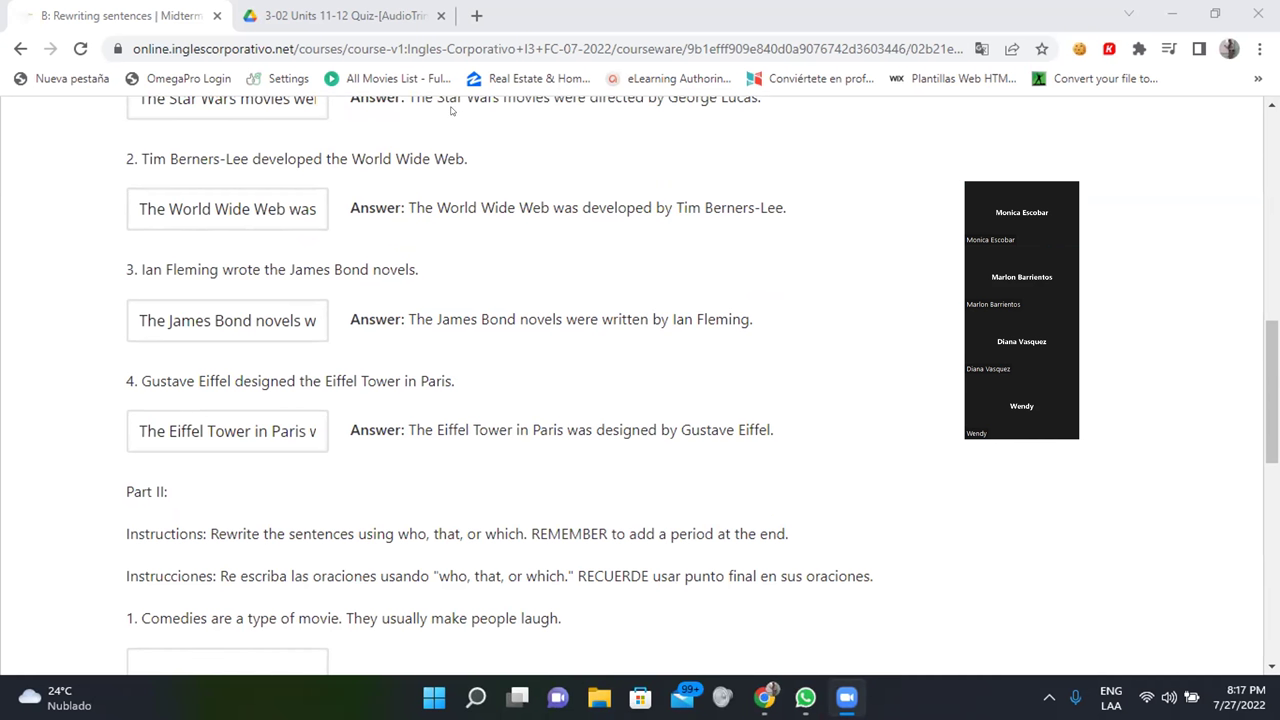
mouse_move(410, 340)
mouse_down()
mouse_move(750, 355)
mouse_move(802, 266)
mouse_move(420, 250)
mouse_move(403, 253)
mouse_move(384, 290)
mouse_move(412, 318)
mouse_up()
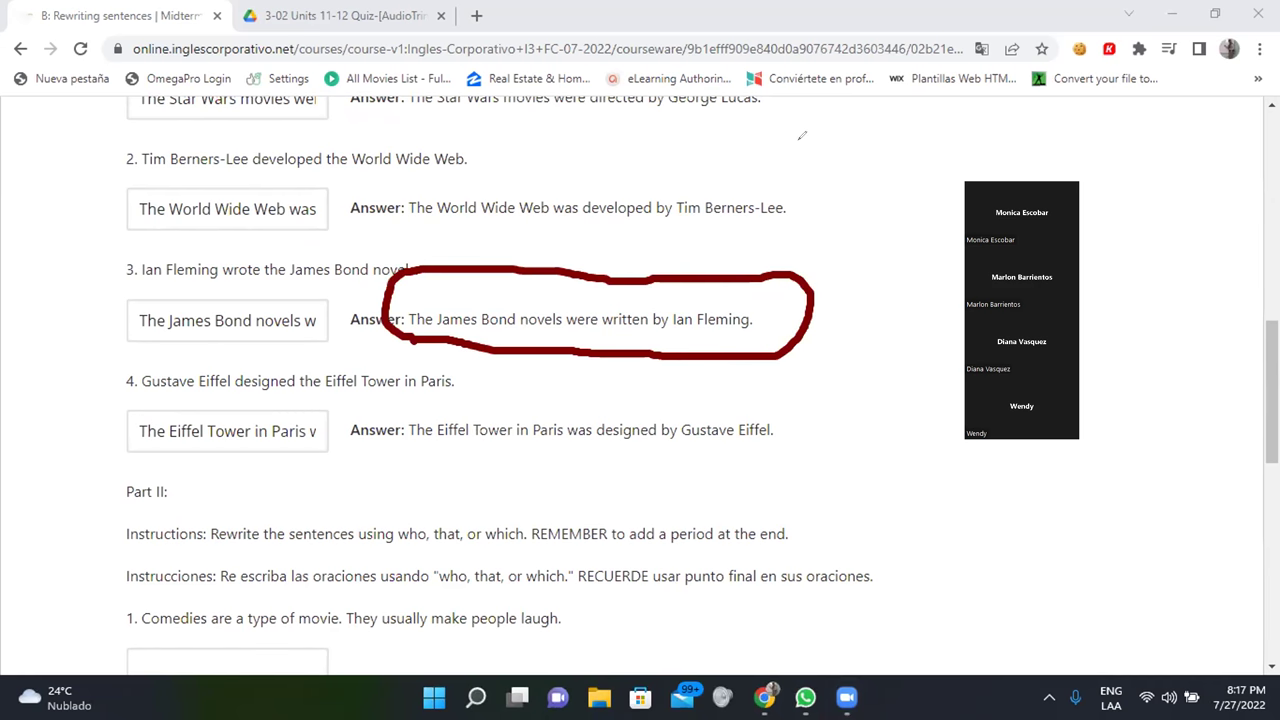
key(e)
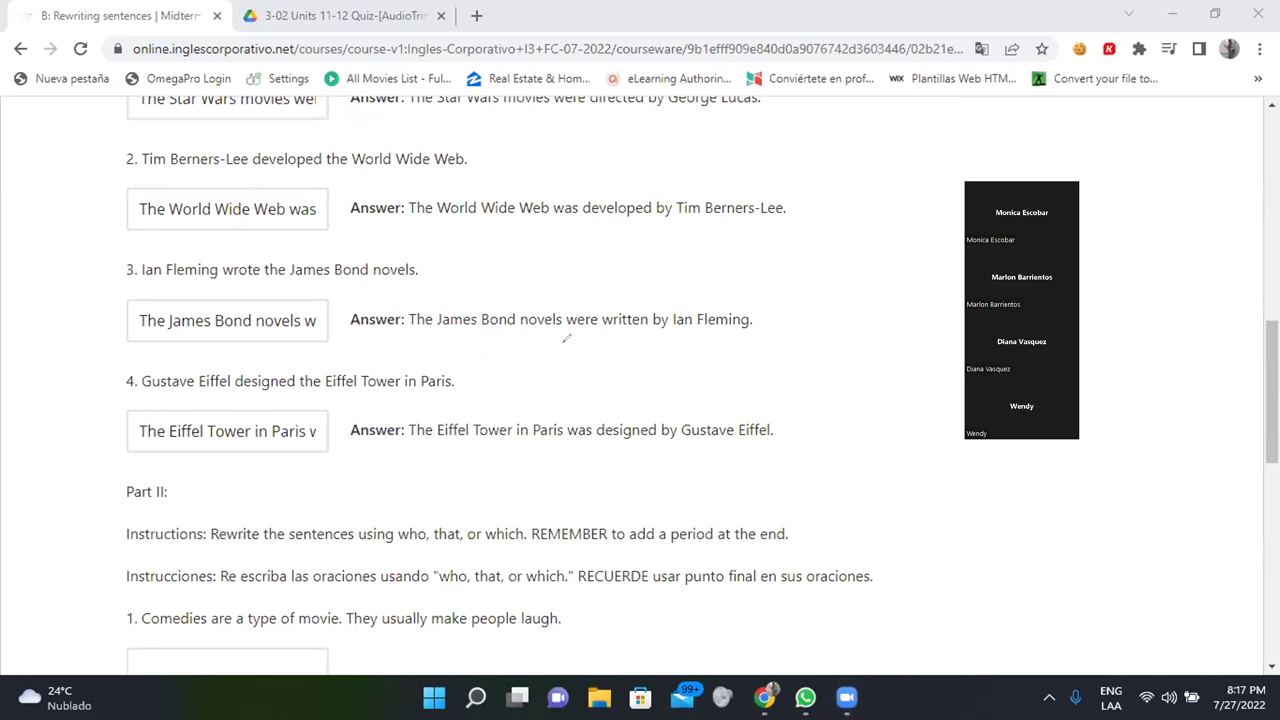
mouse_move(414, 446)
mouse_down()
mouse_move(759, 450)
mouse_move(805, 390)
mouse_move(442, 387)
mouse_move(375, 408)
mouse_move(398, 472)
mouse_move(462, 466)
mouse_up()
- Copy the revealed sentence "Comedies are a type of movie which usually make people laugh." into the Part II question 1 answer
scroll(830, 260, down, 2)
scroll(854, 260, down, 1)
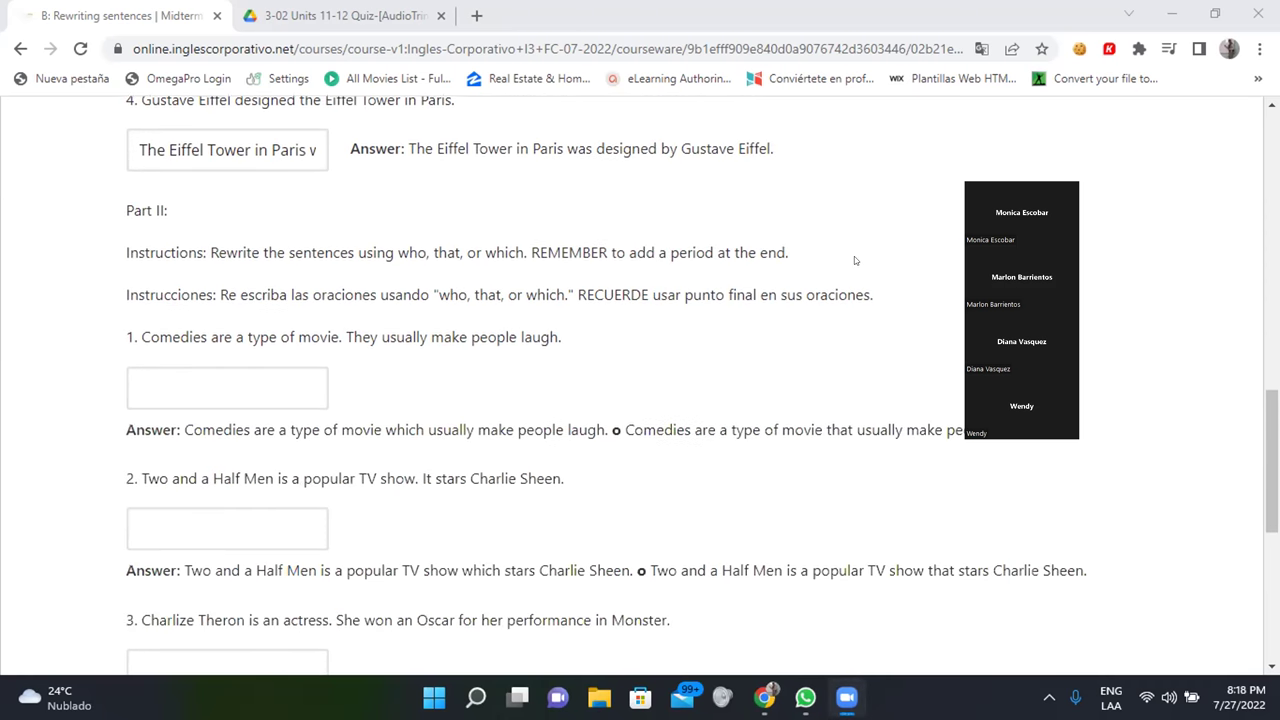
scroll(854, 260, down, 1)
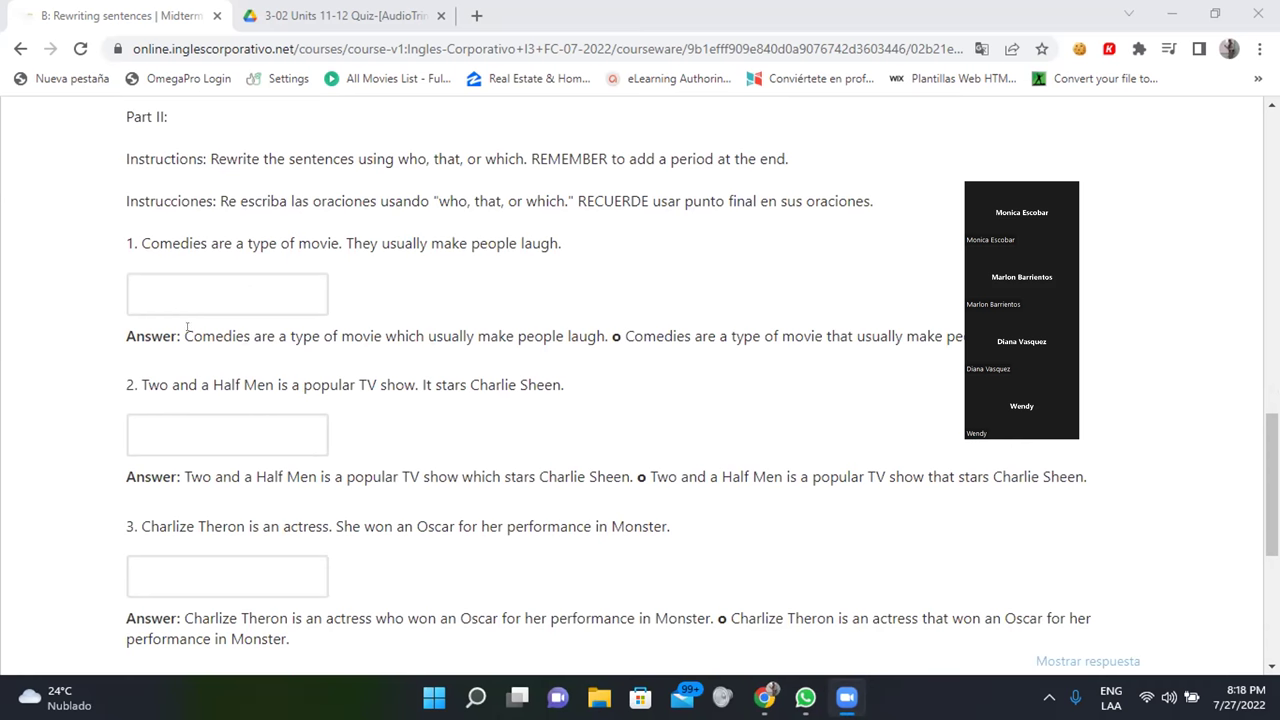
drag(177, 325, 609, 337)
key(ctrl+c)
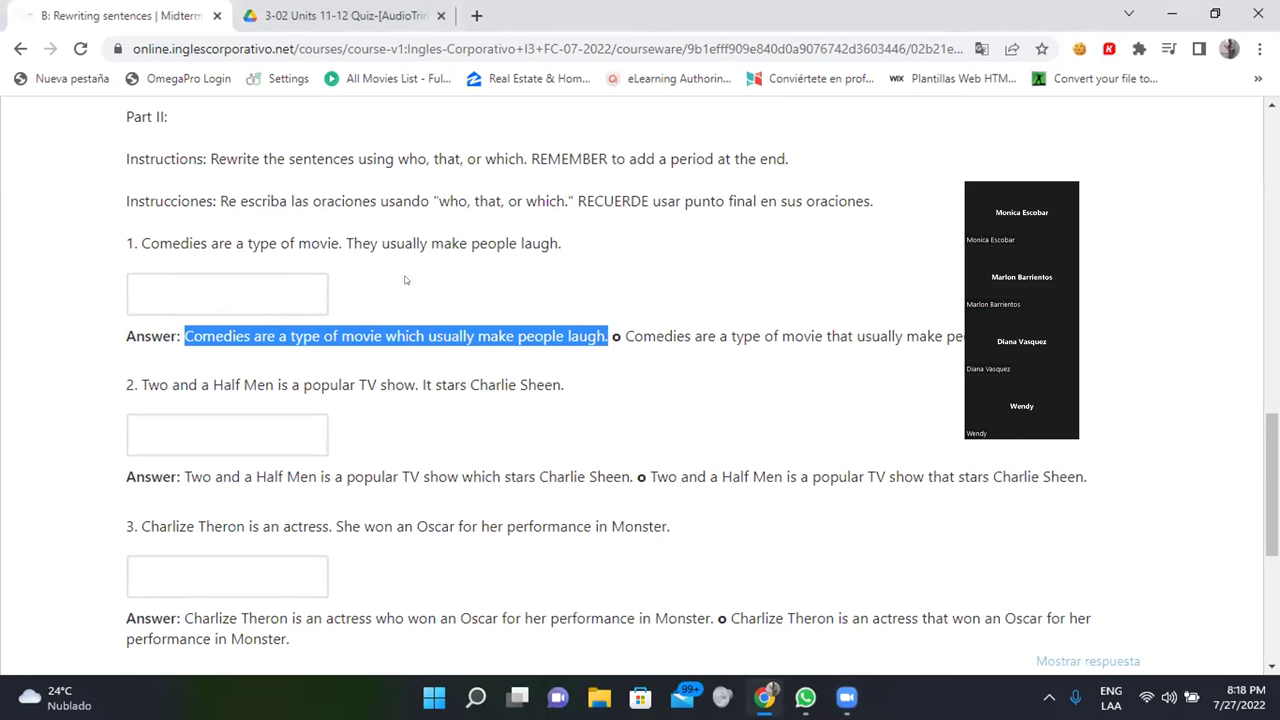
click(170, 282)
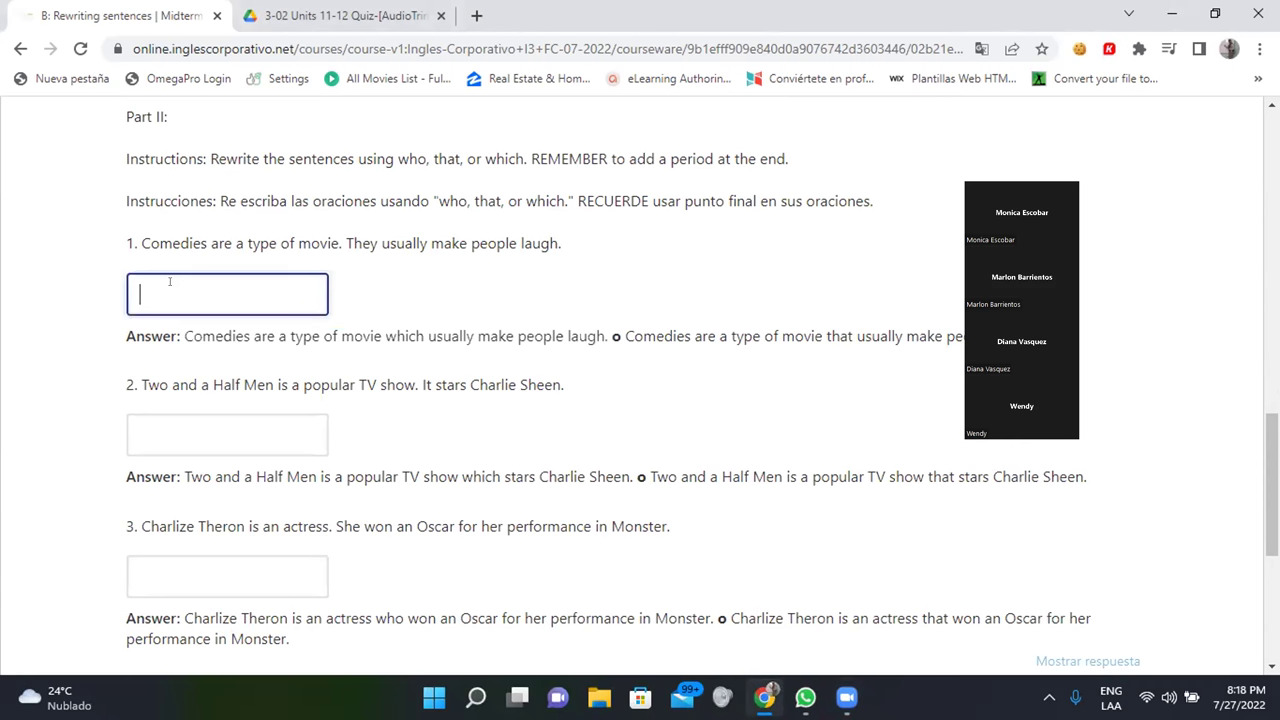
key(ctrl+v)
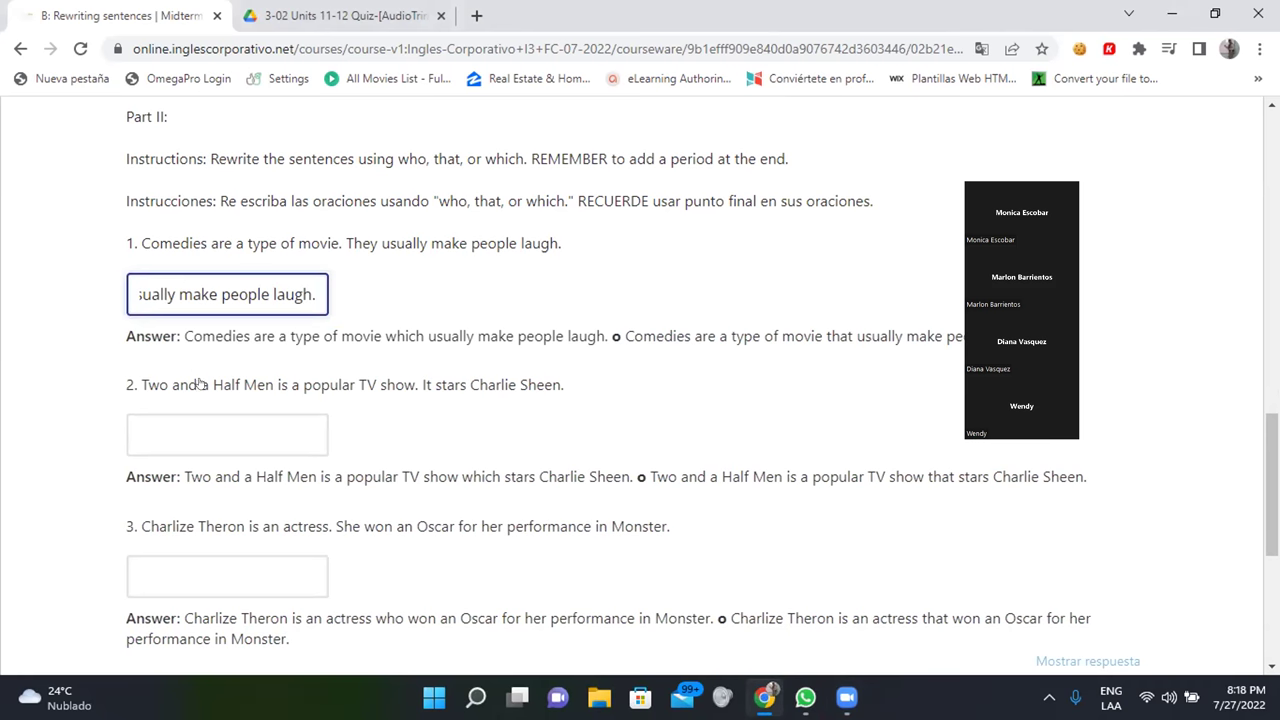
- Copy "Two and a Half Men is a popular TV show which stars Charlie Sheen." including its period into the Part II question 2 answer
scroll(666, 397, down, 1)
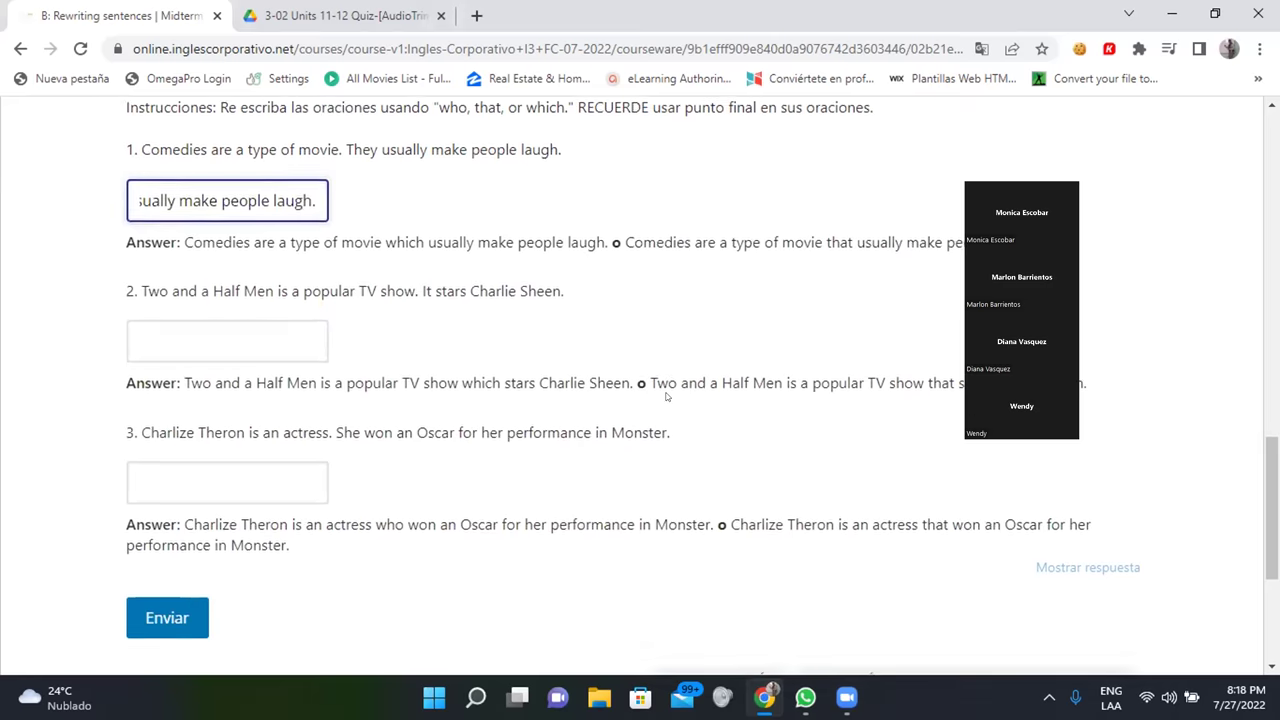
drag(183, 383, 631, 392)
click(649, 335)
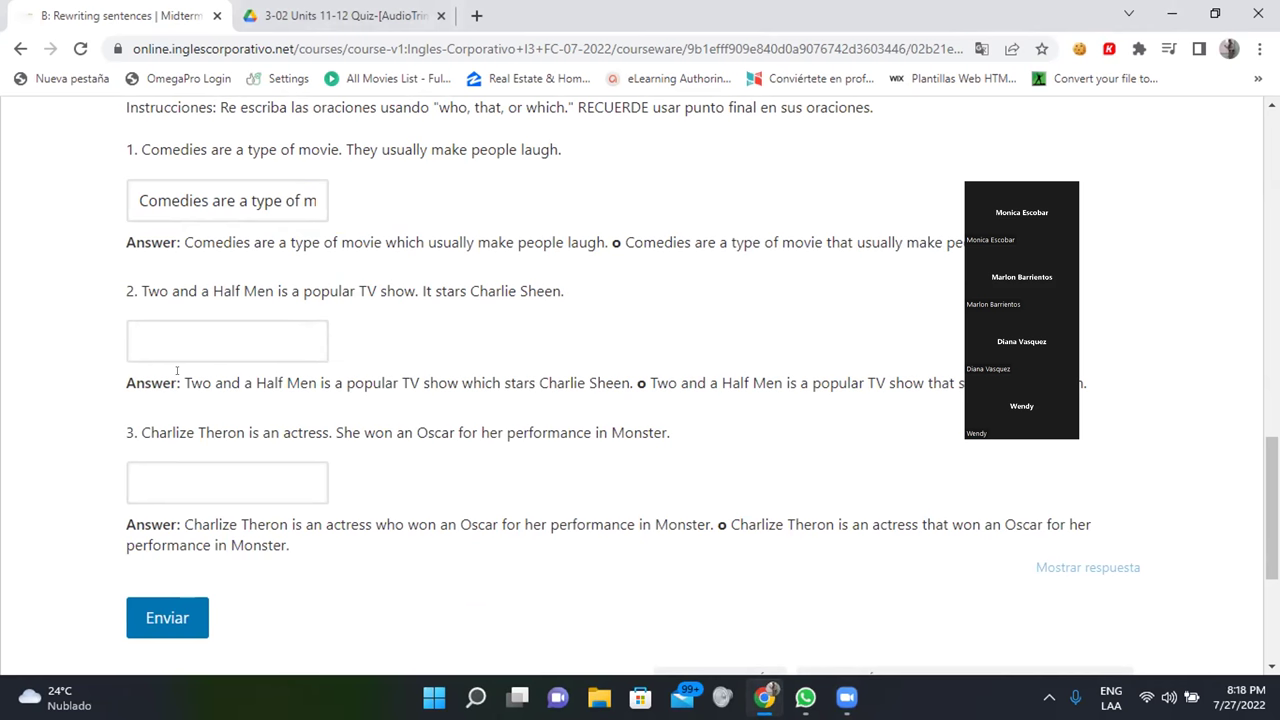
drag(182, 383, 629, 384)
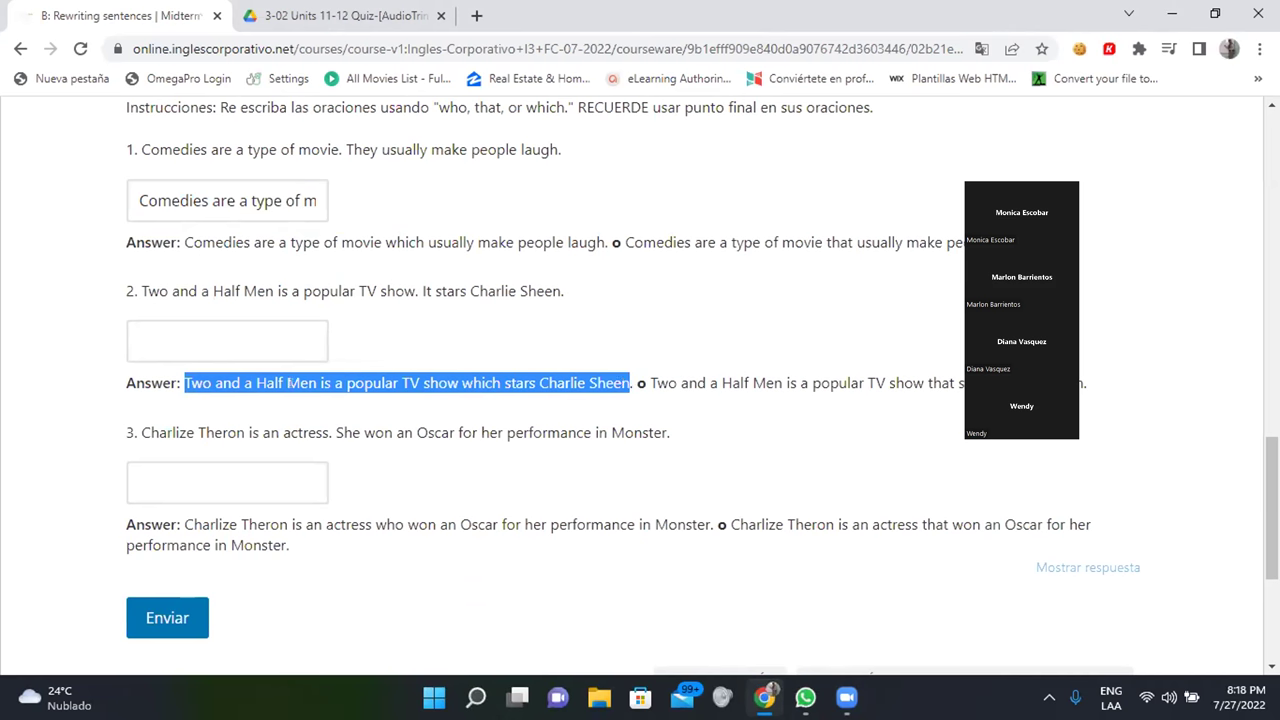
click(185, 371)
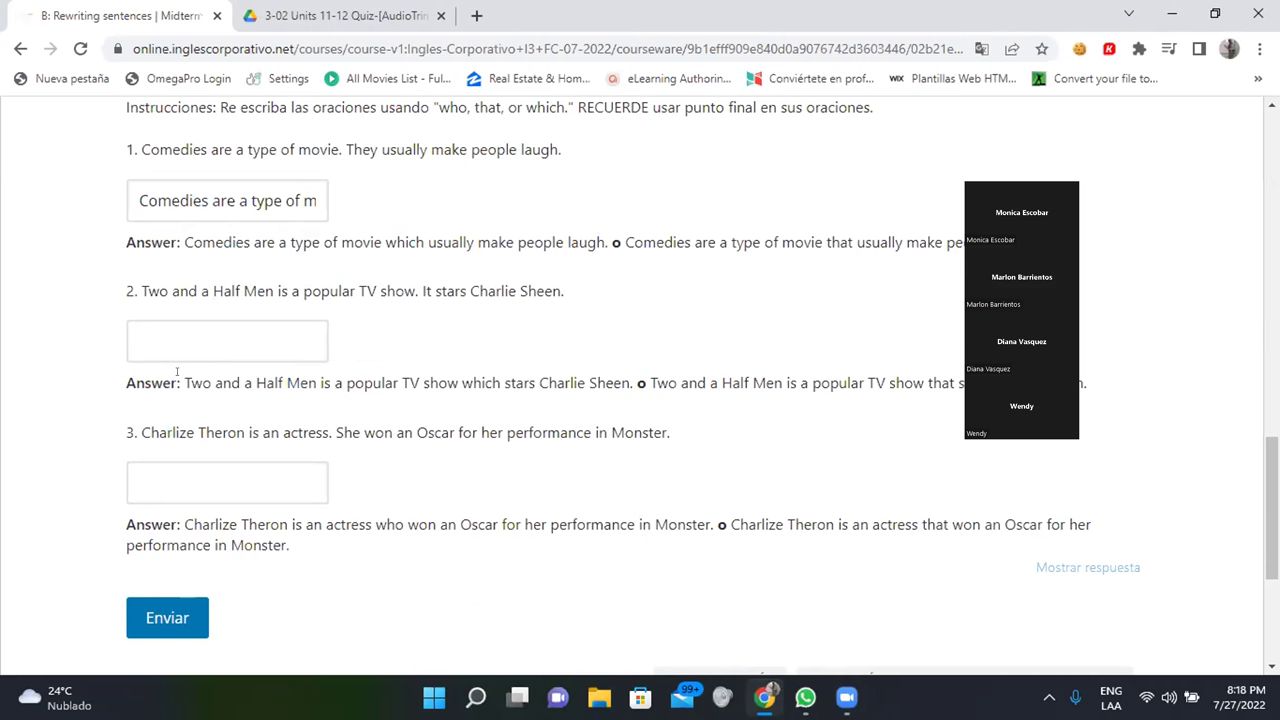
drag(184, 383, 634, 395)
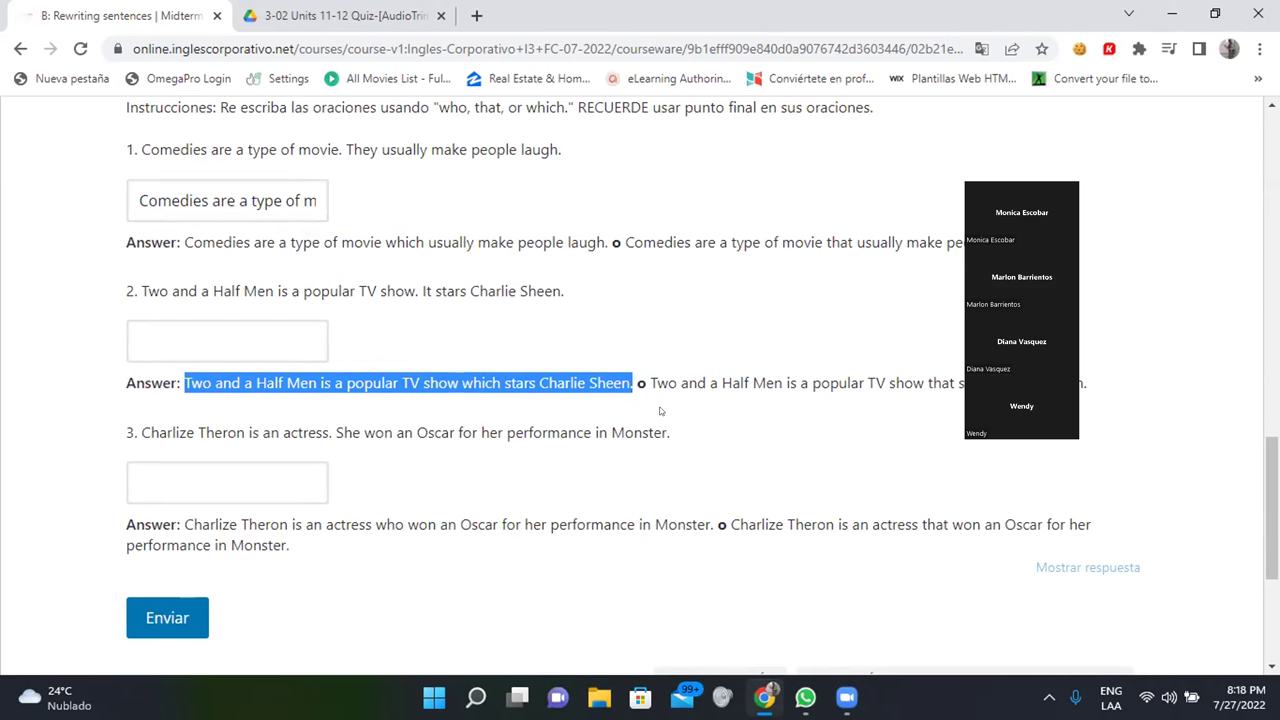
click(170, 326)
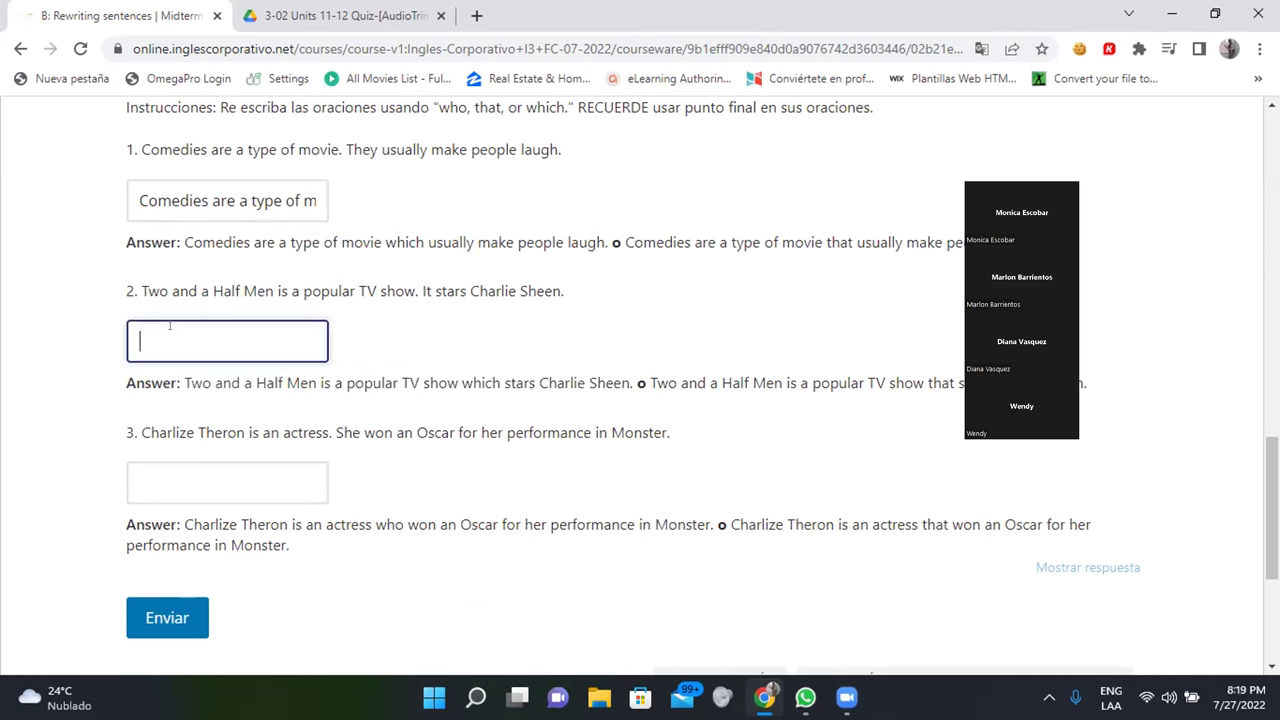
key(ctrl+v)
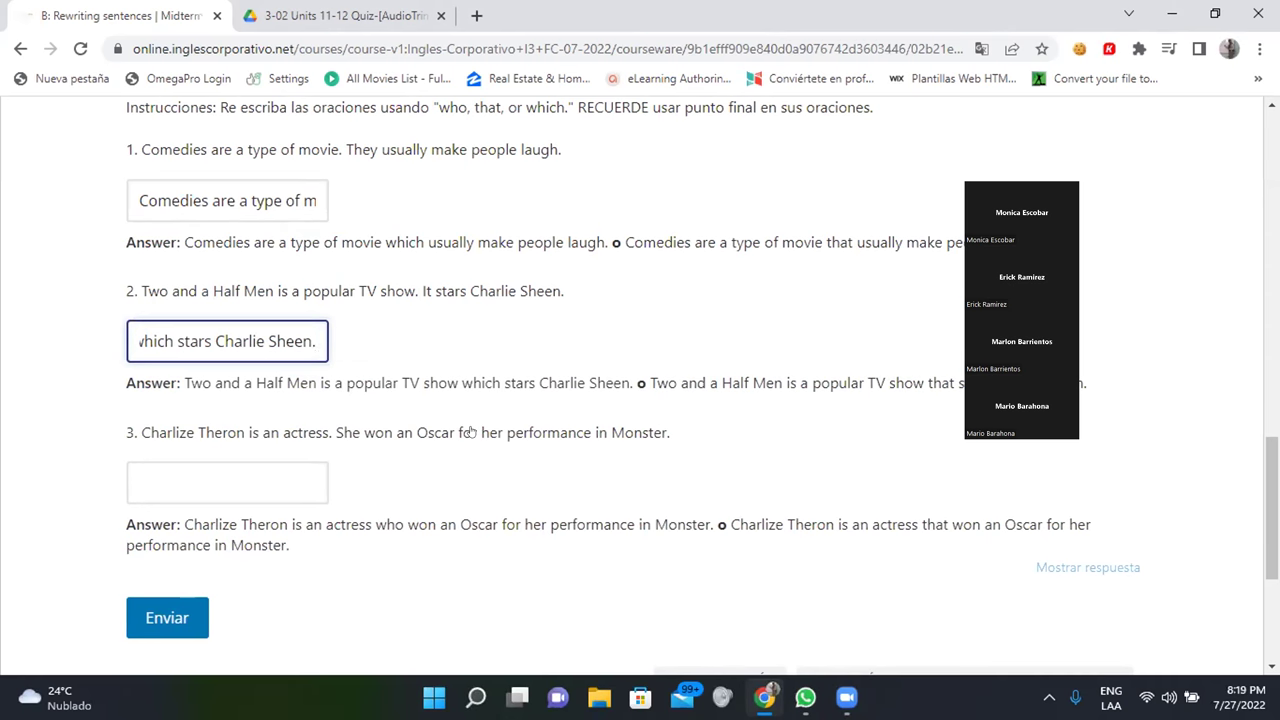
- Answer Part II question 3 with "Charlize Theron is an actress who won an Oscar for her performance in Monster." and submit the exercise
scroll(470, 432, down, 1)
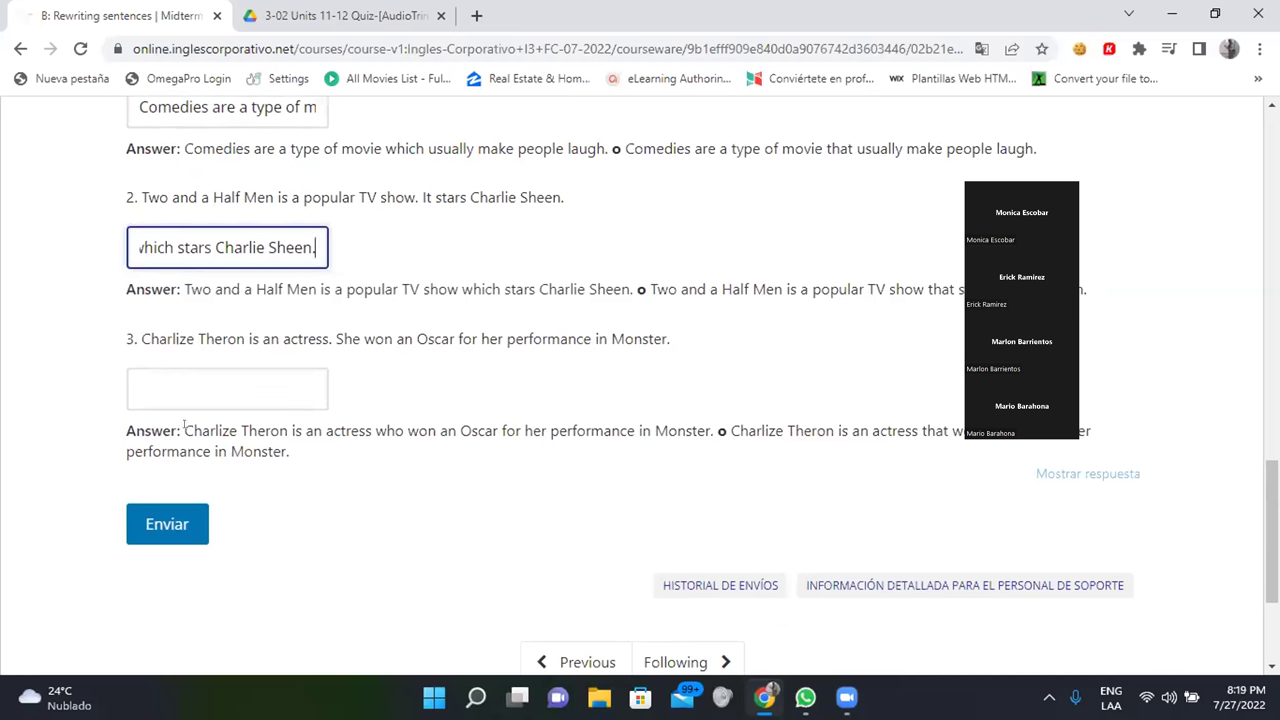
drag(178, 426, 714, 440)
key(ctrl+c)
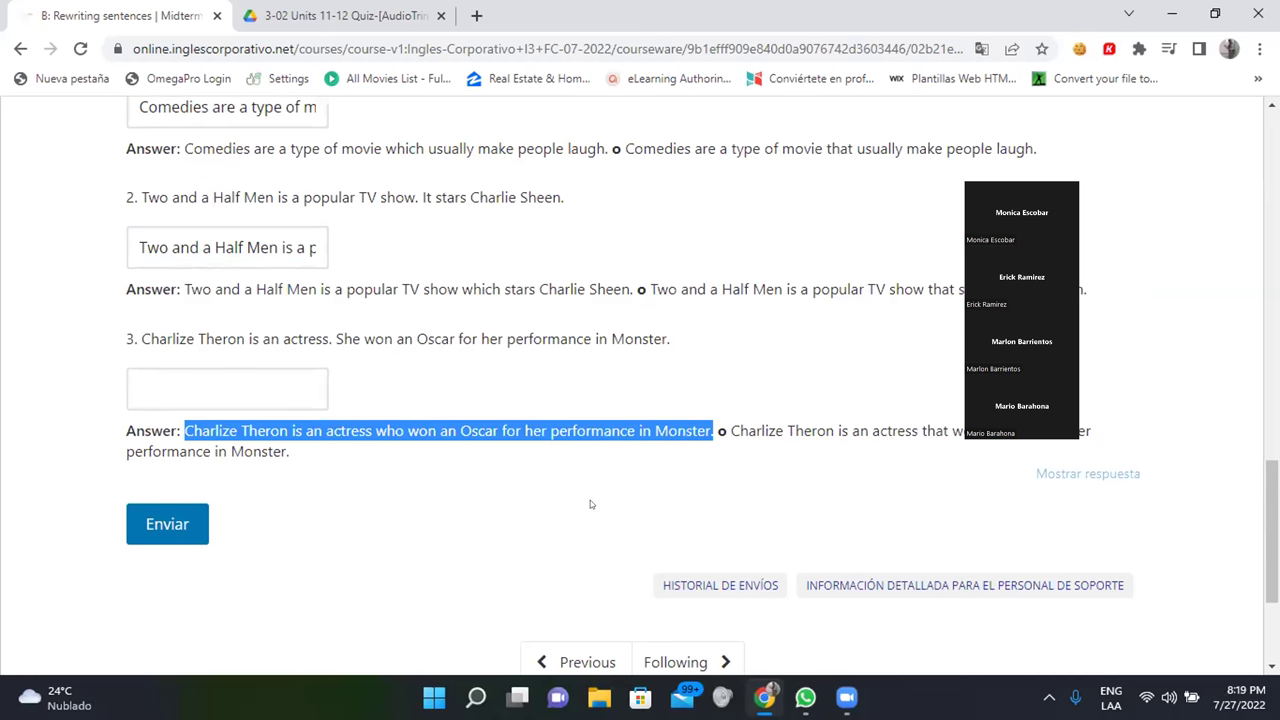
click(221, 381)
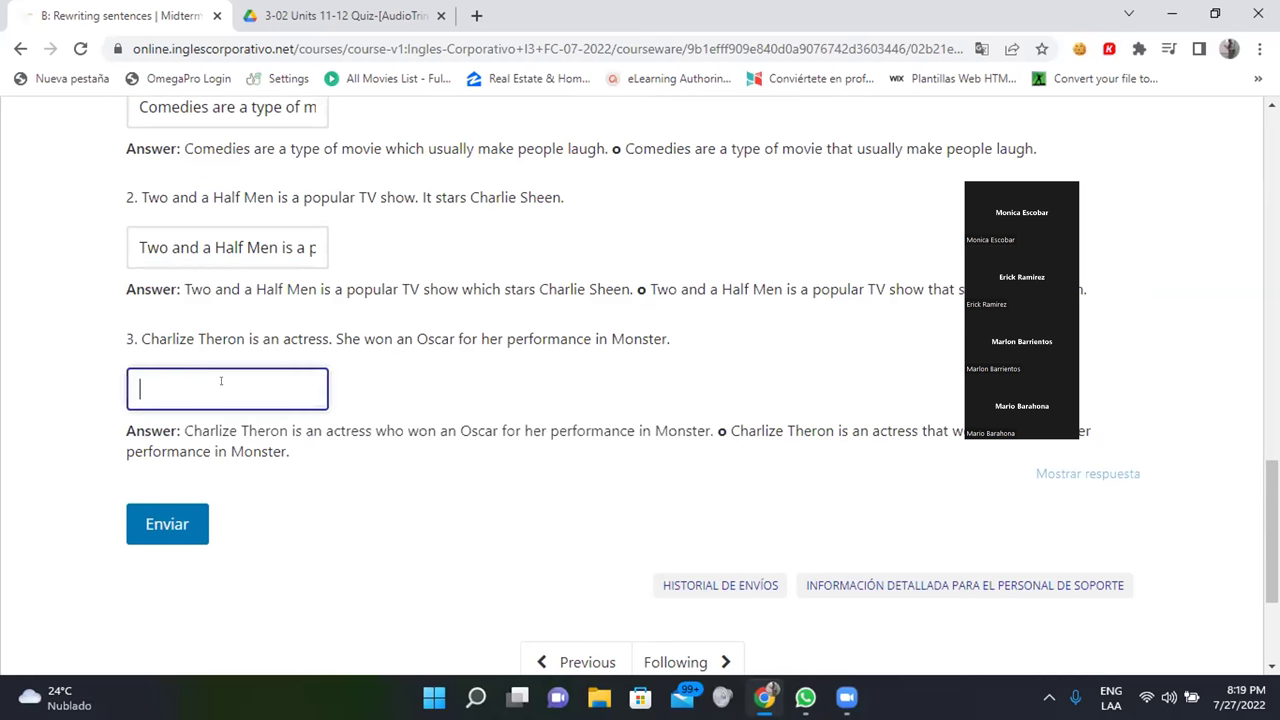
key(ctrl+v)
click(160, 526)
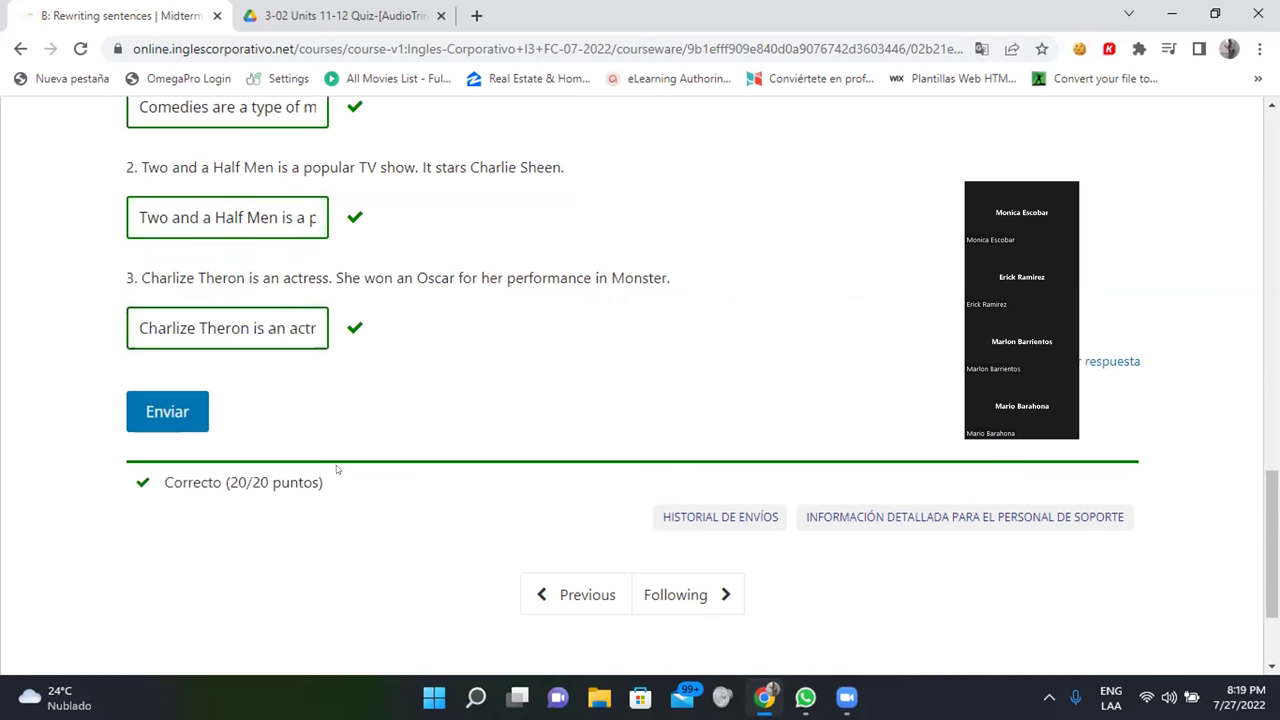
scroll(362, 430, up, 1)
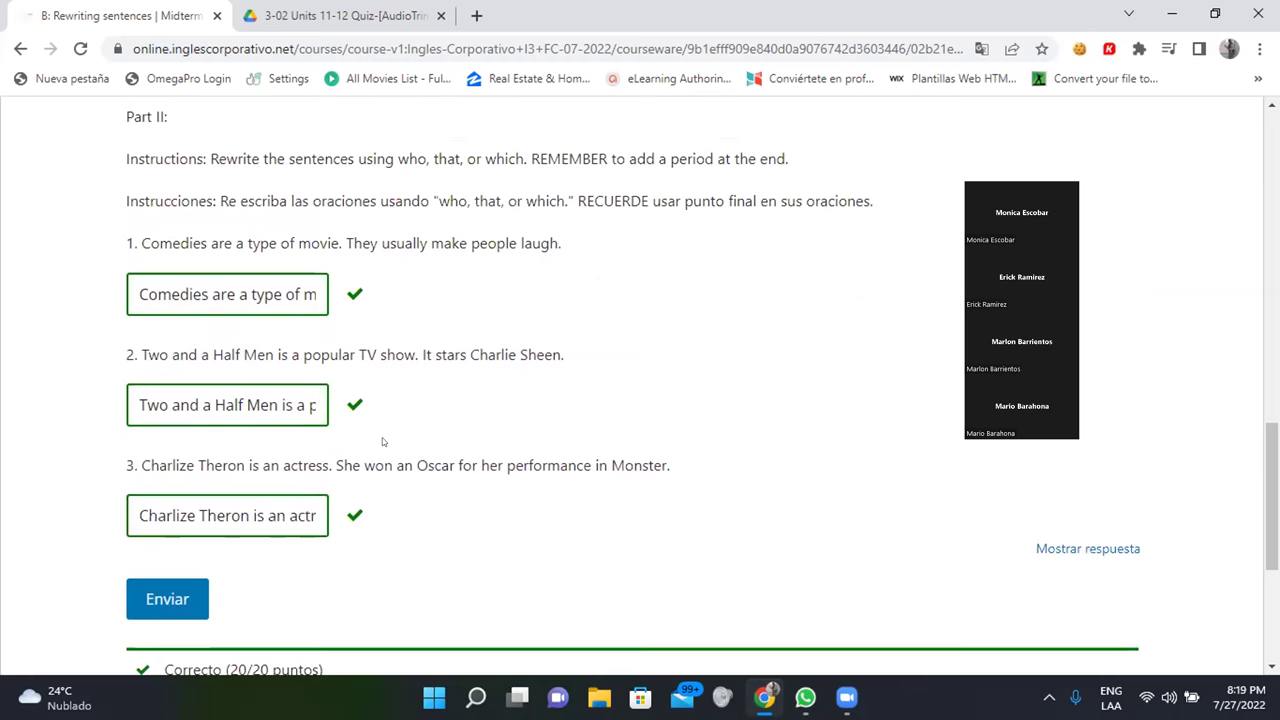
- Open the "C: Completing sentences" section of the midterm
scroll(382, 441, up, 3)
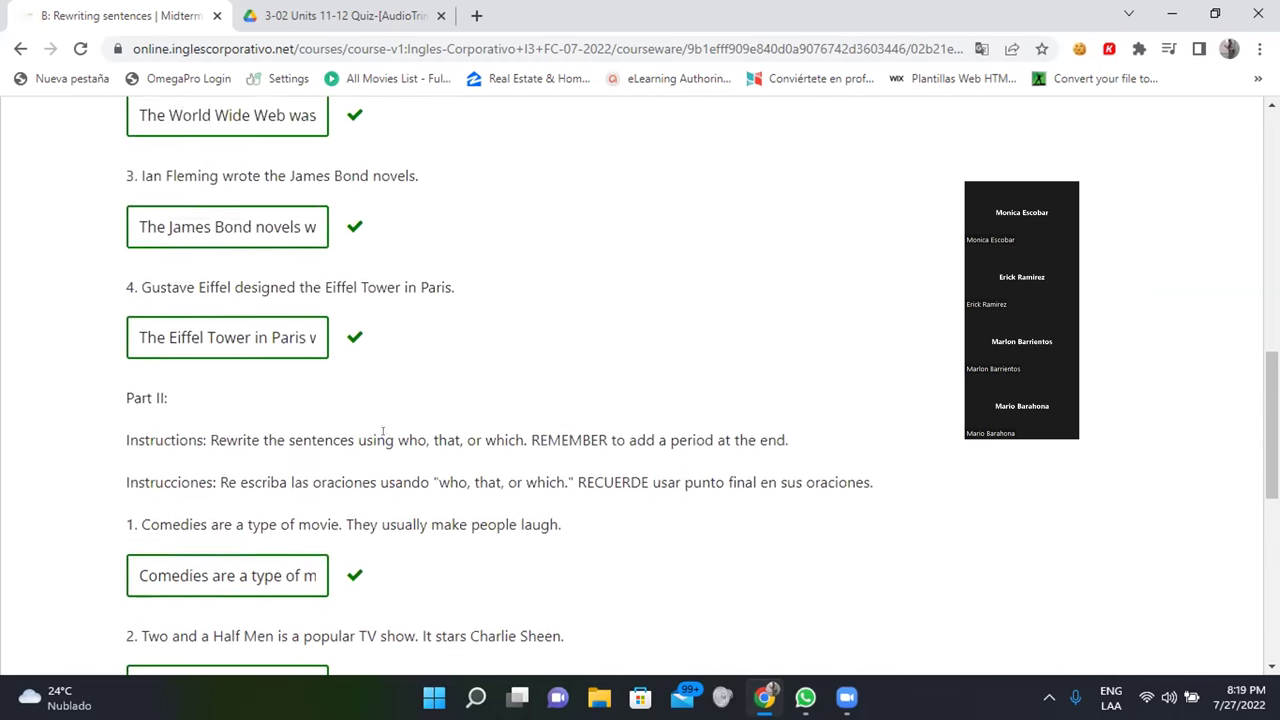
scroll(382, 441, up, 1)
scroll(382, 441, up, 2)
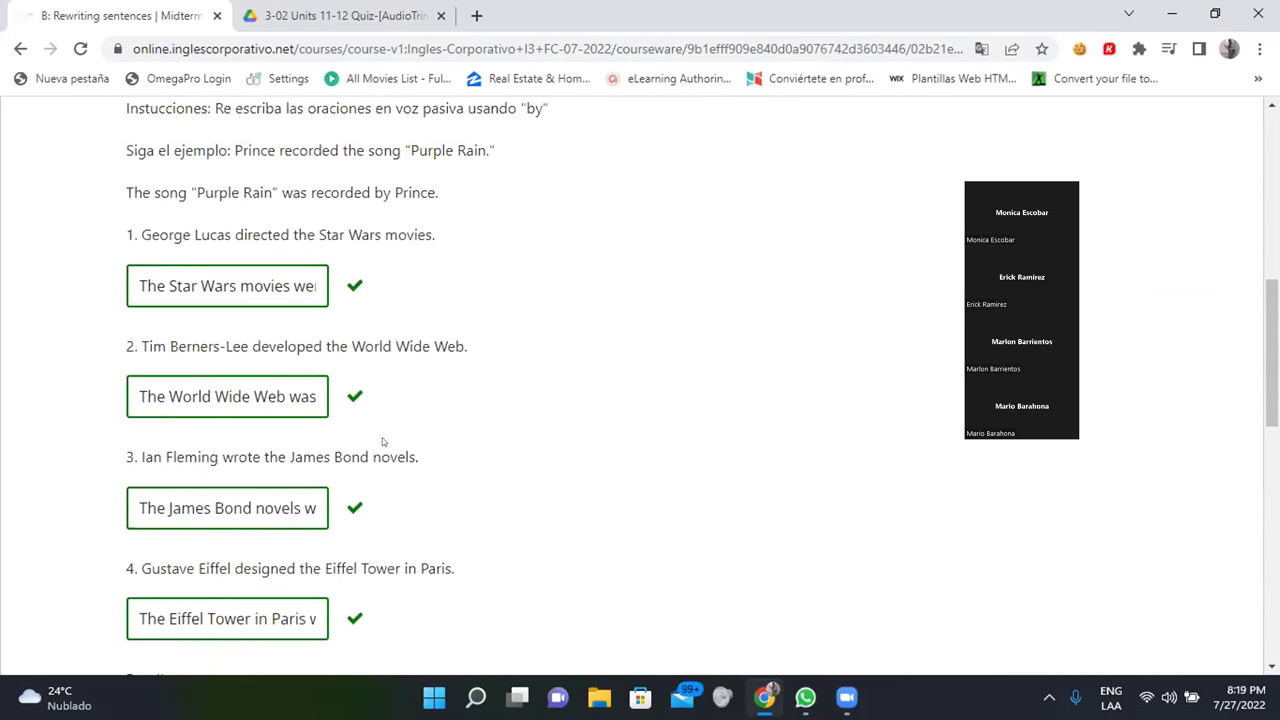
scroll(382, 441, up, 2)
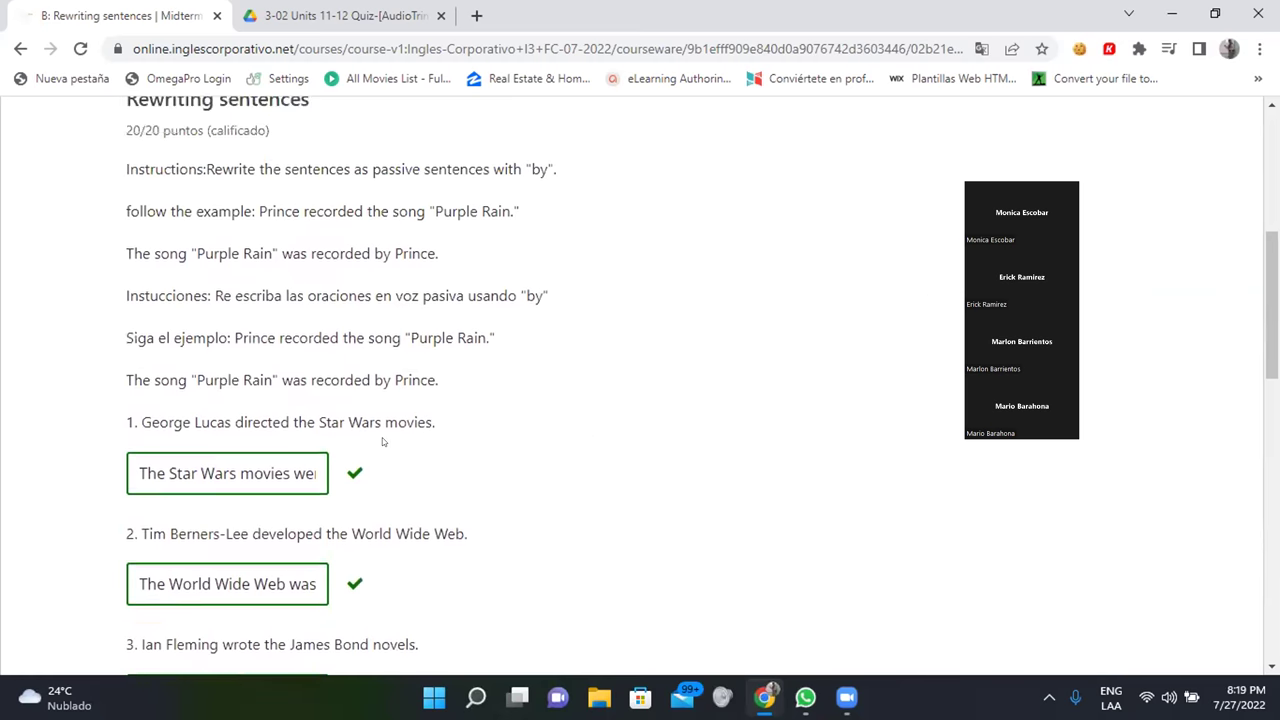
scroll(382, 441, up, 5)
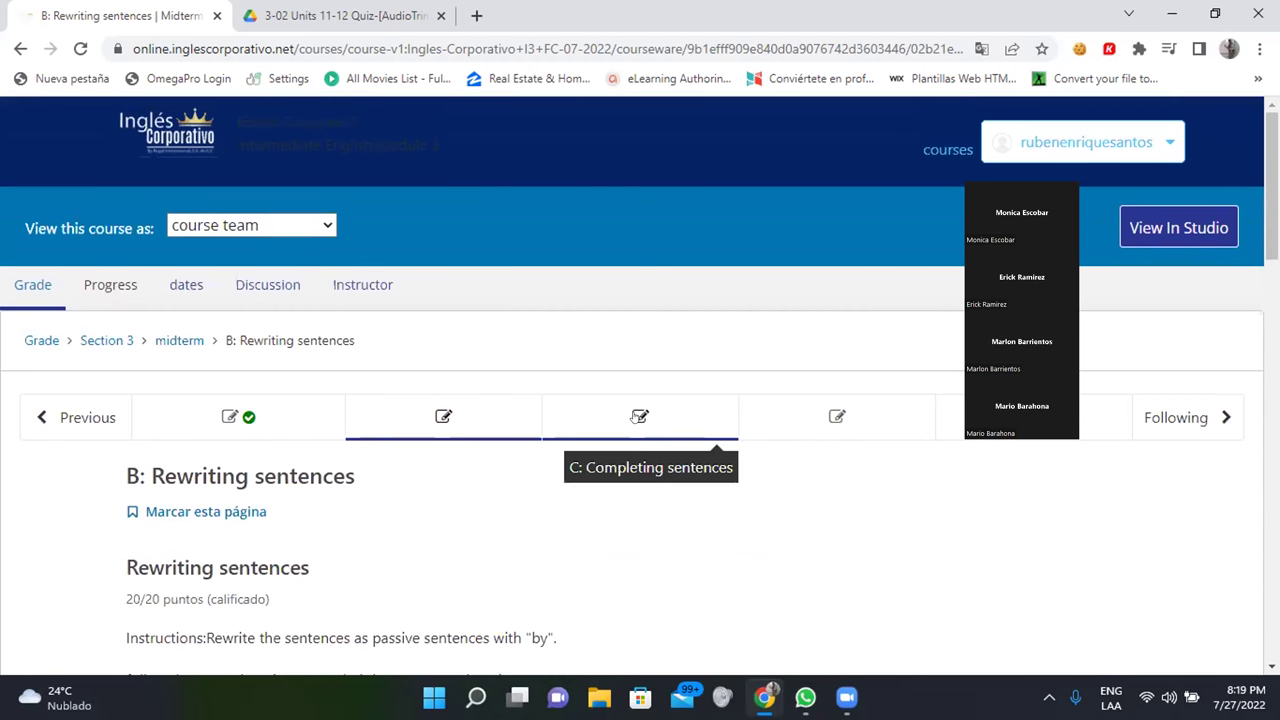
click(639, 416)
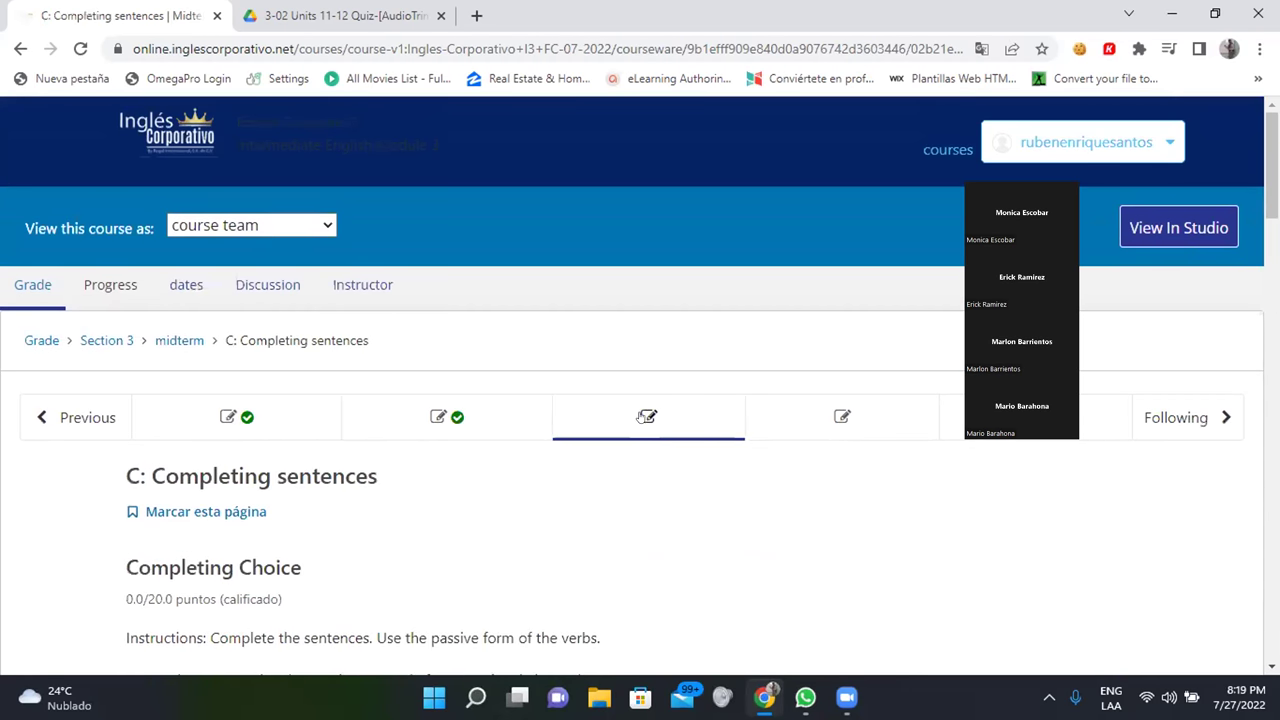
- Answer Part I questions 1 to 3 with the passive forms "is spoken", "are taught" and "is grown"
scroll(645, 420, down, 5)
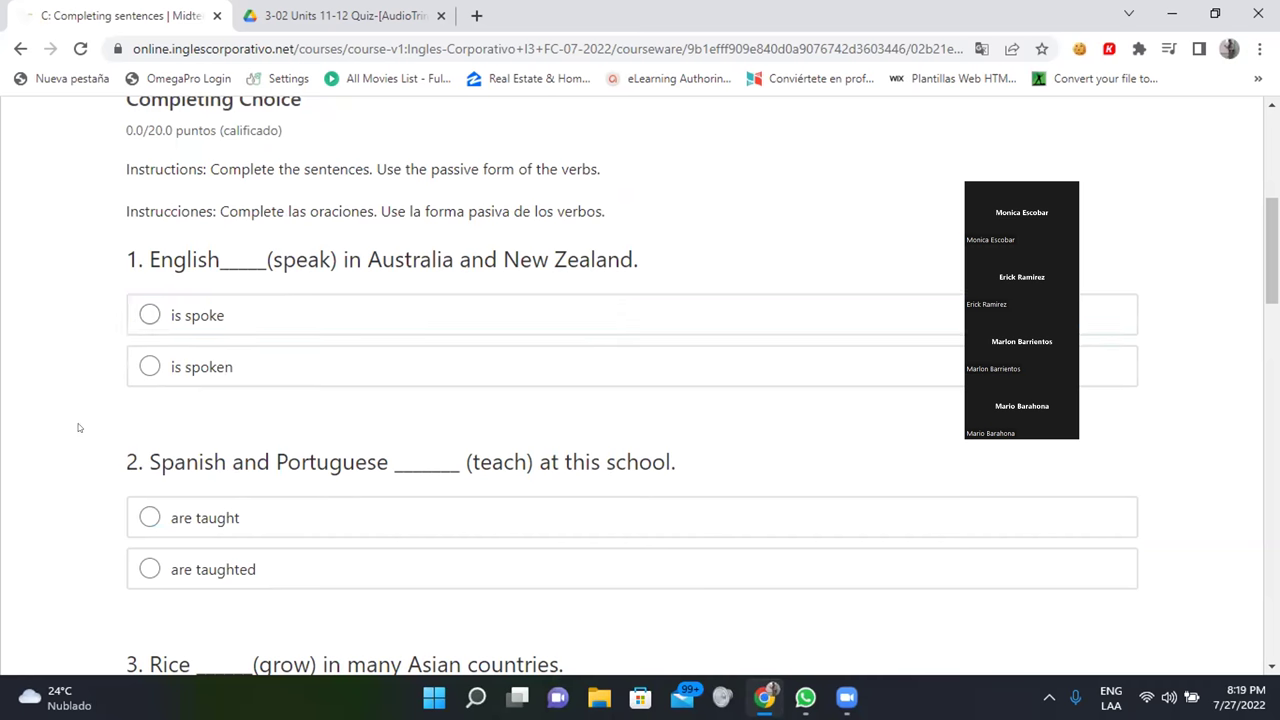
scroll(60, 304, down, 1)
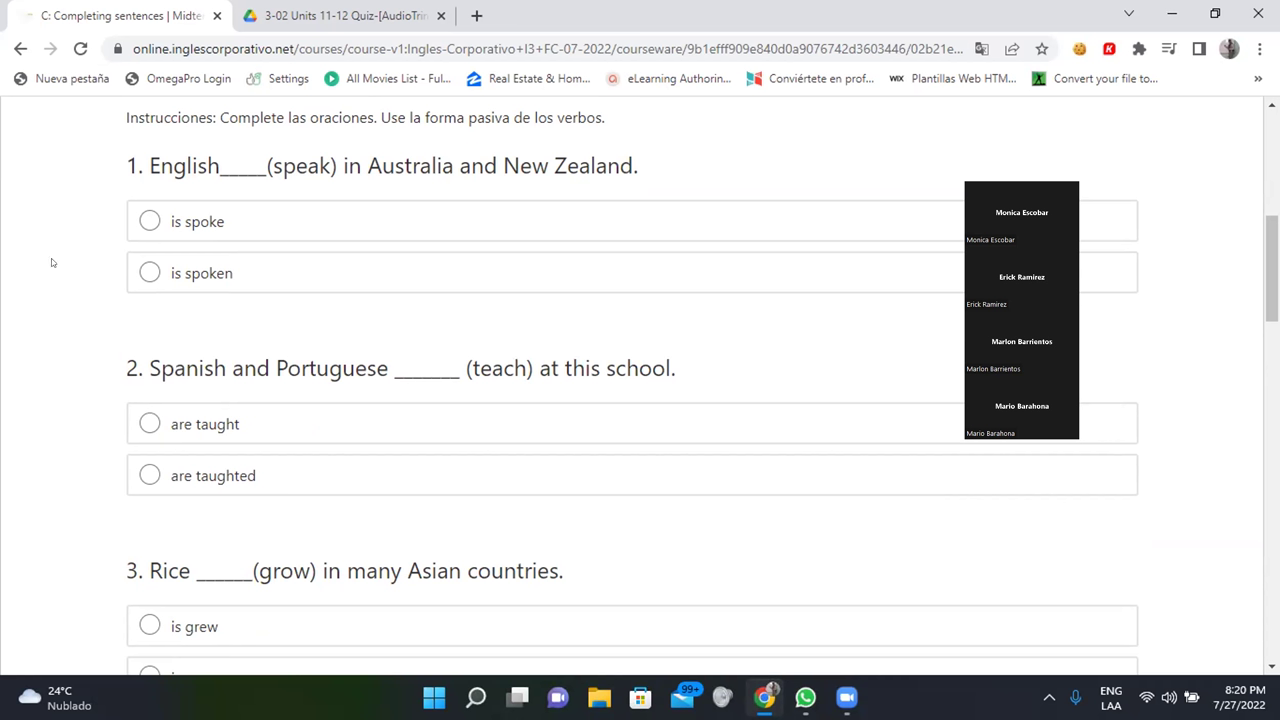
drag(141, 158, 646, 154)
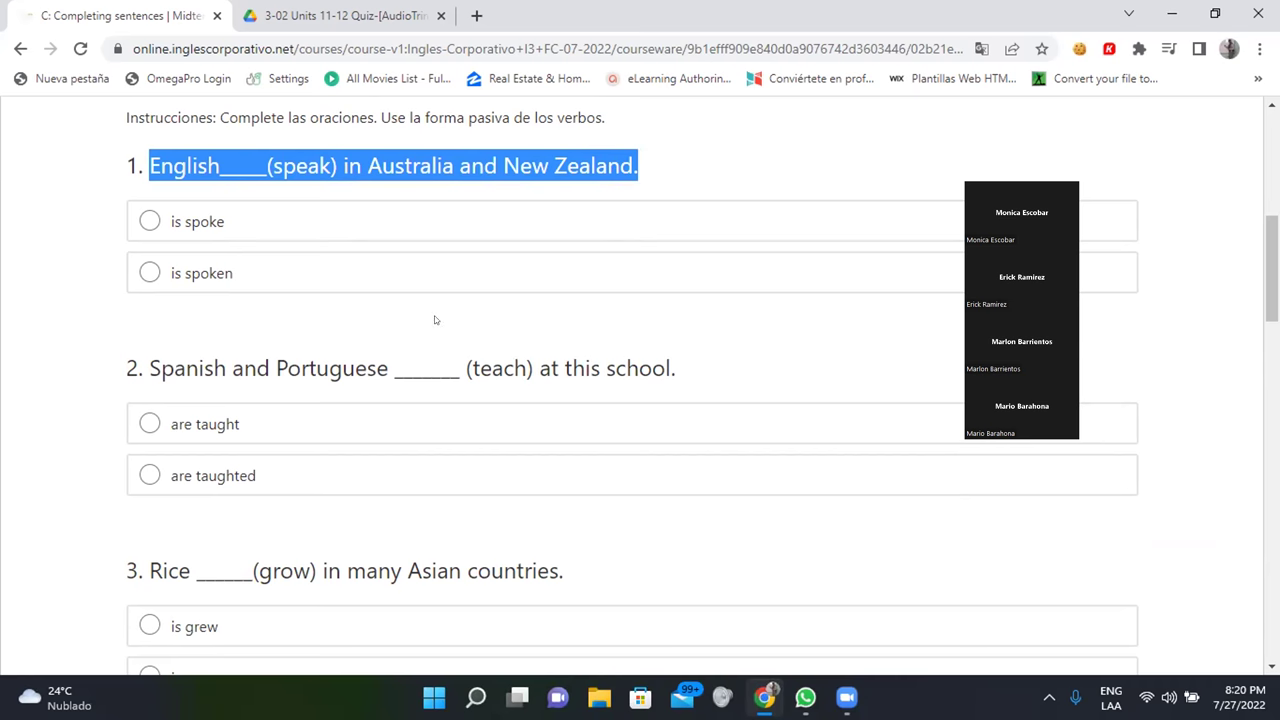
click(144, 273)
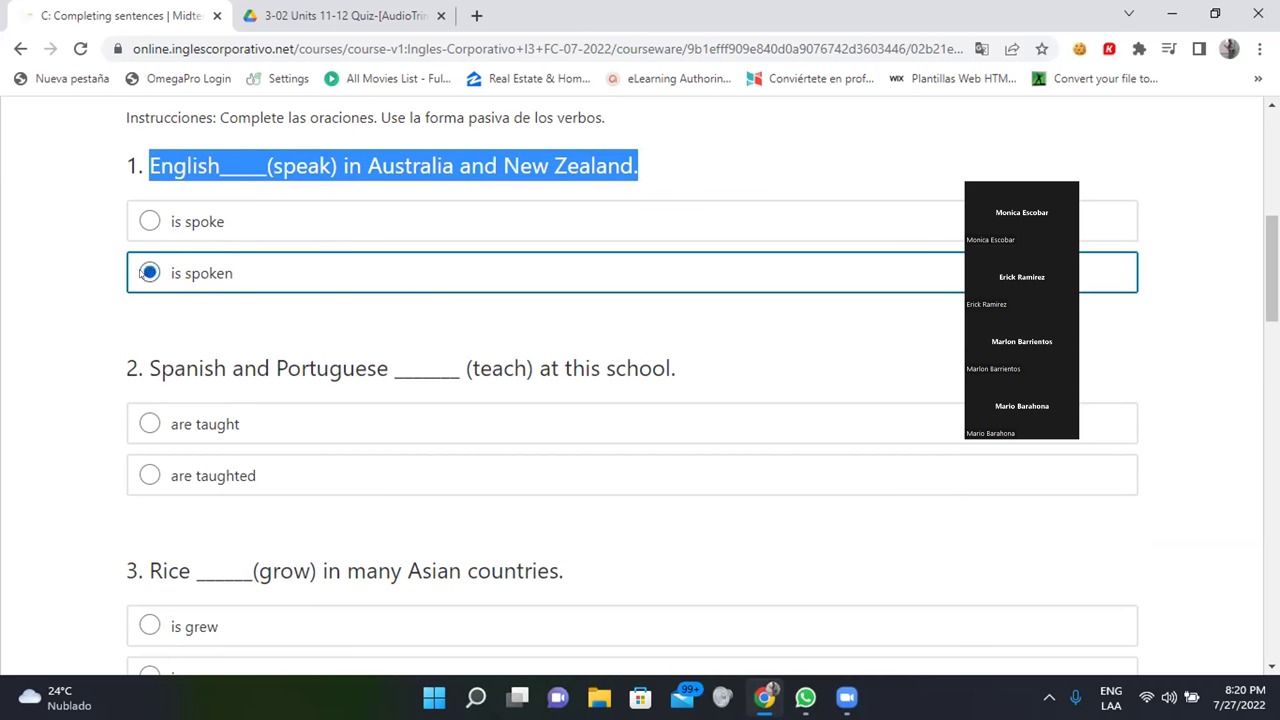
scroll(85, 379, down, 1)
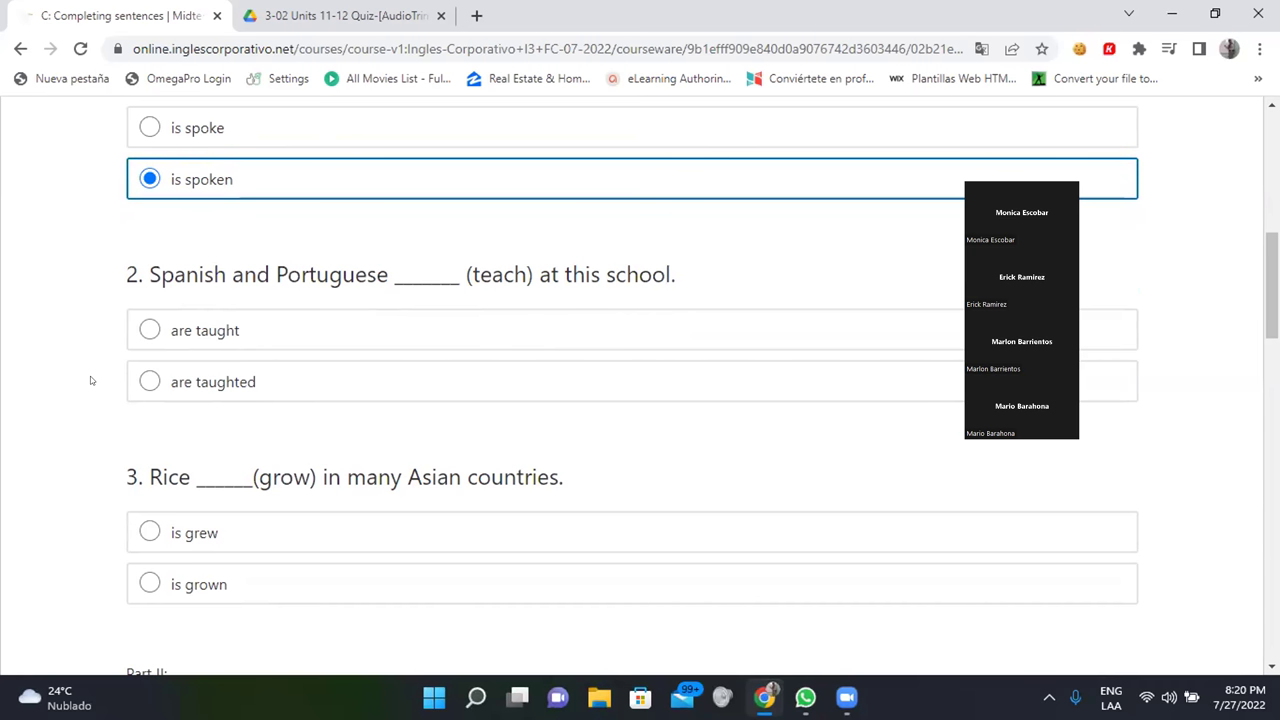
click(150, 330)
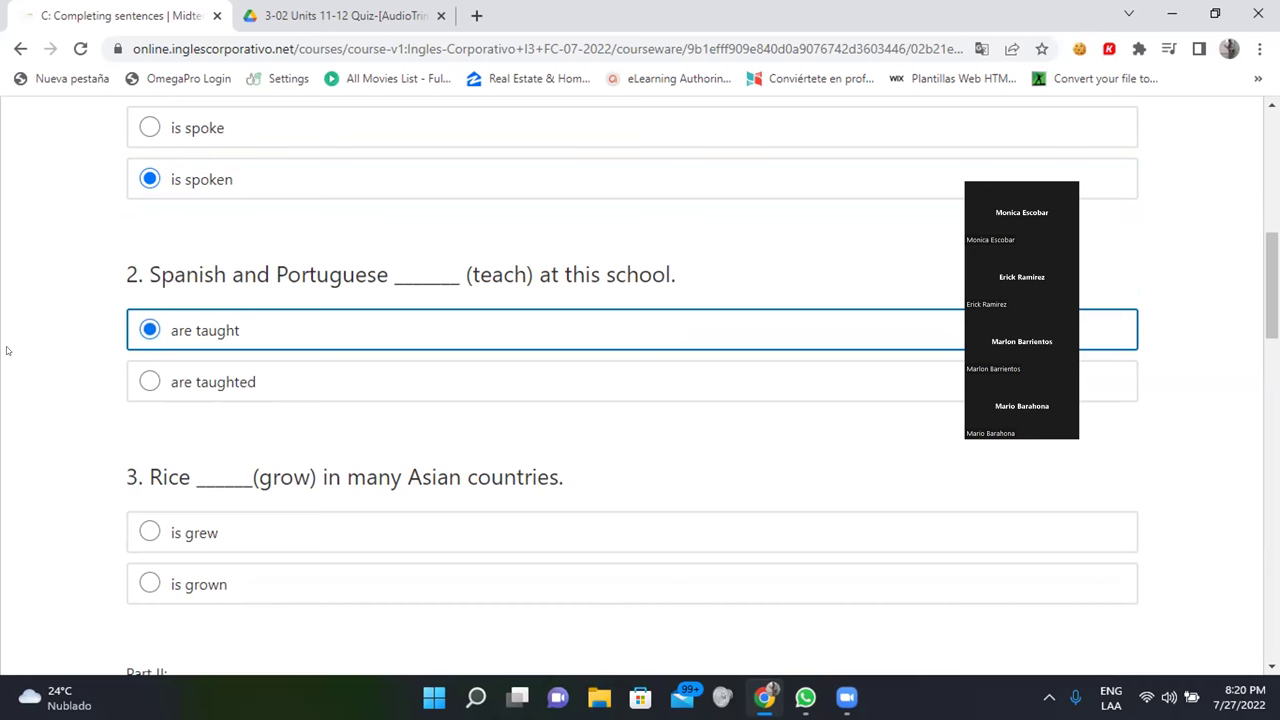
scroll(6, 350, down, 3)
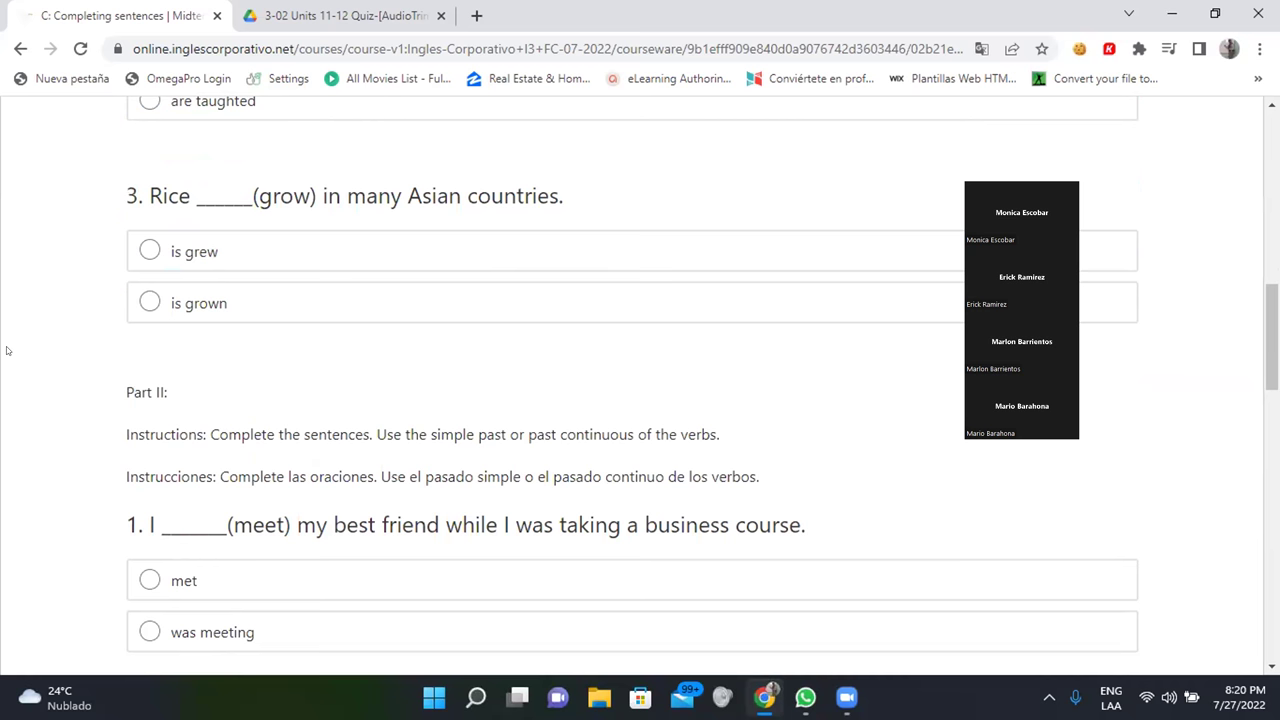
click(145, 302)
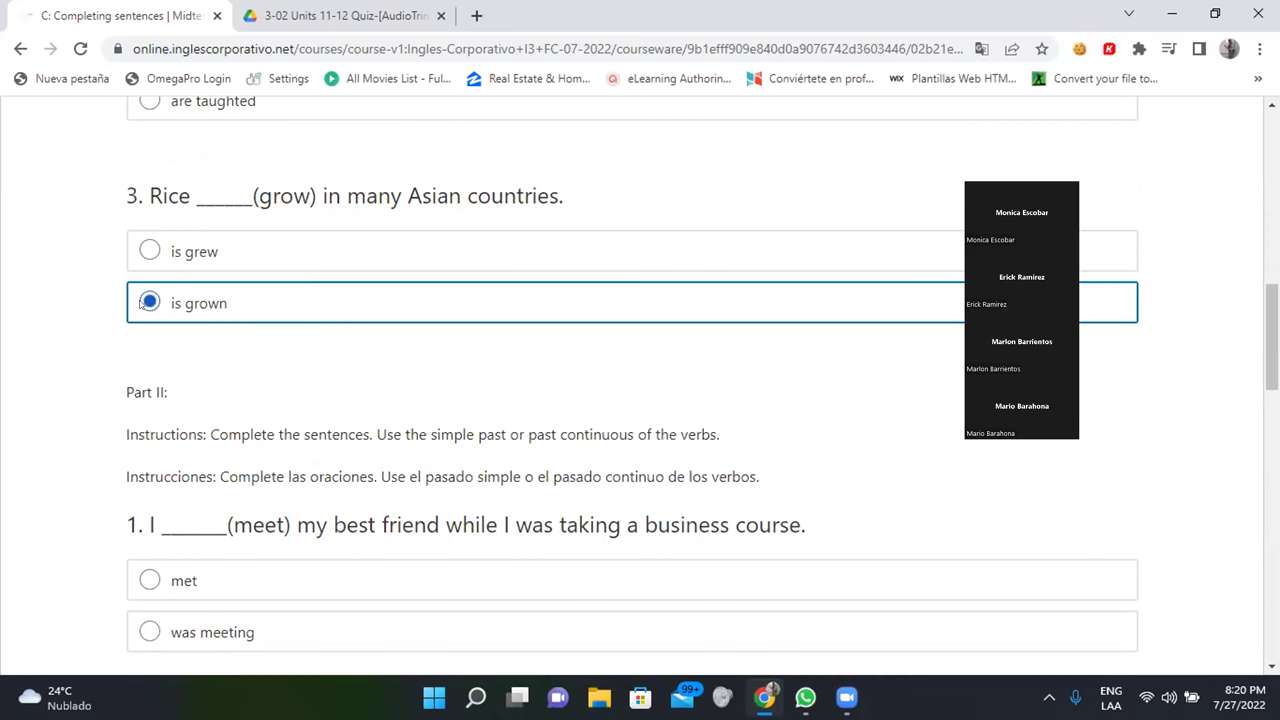
- Answer Part II with "was meeting" for question 1, "woke" for question 2 and "was talking" for question 3
scroll(110, 325, down, 2)
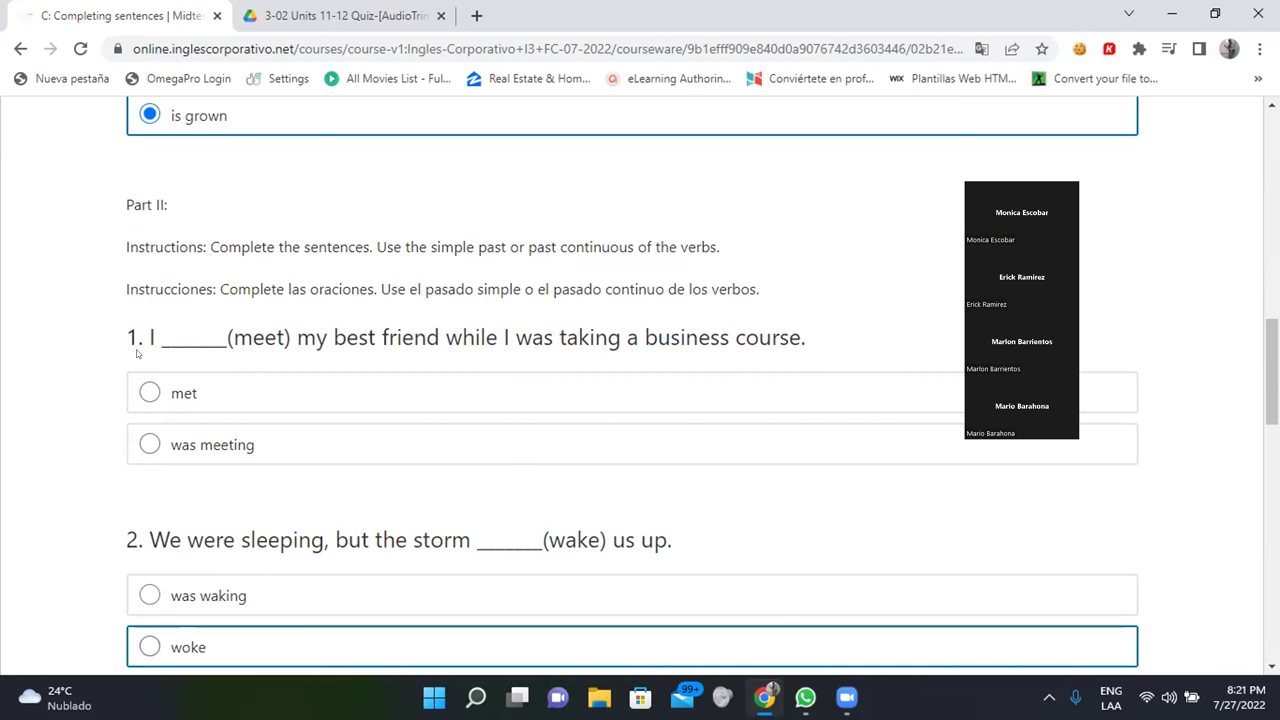
scroll(31, 351, down, 1)
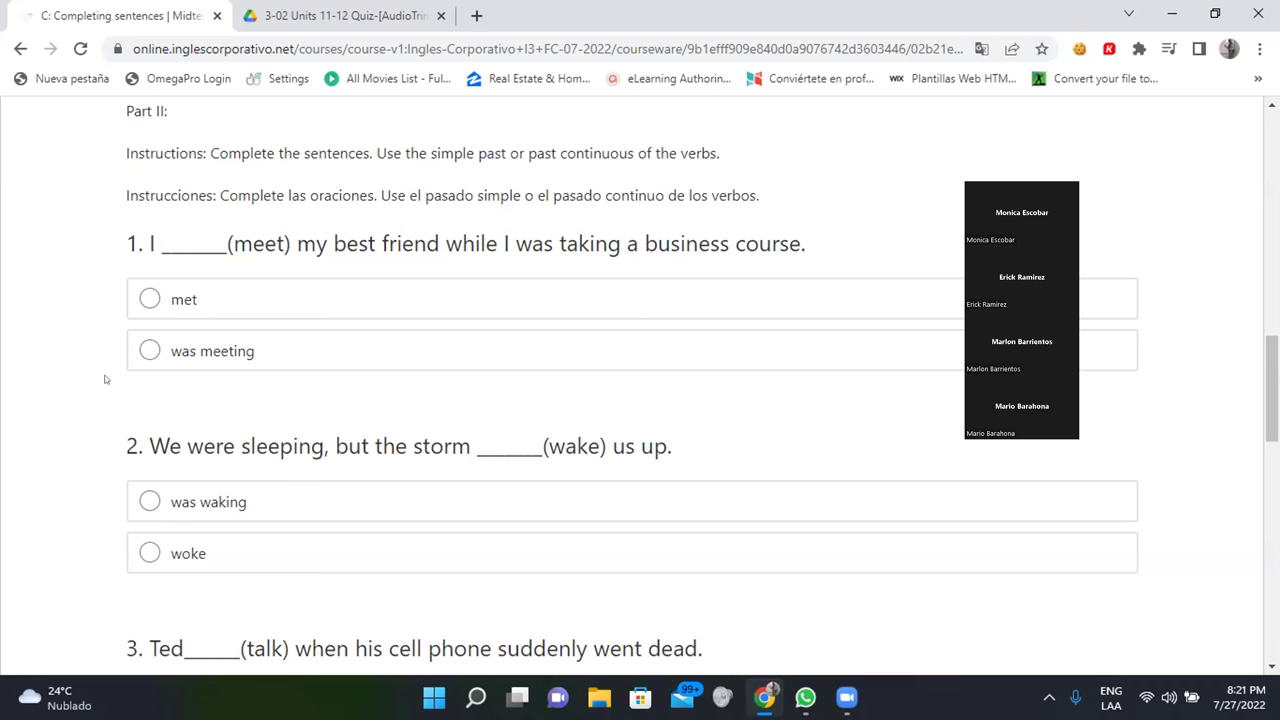
click(148, 350)
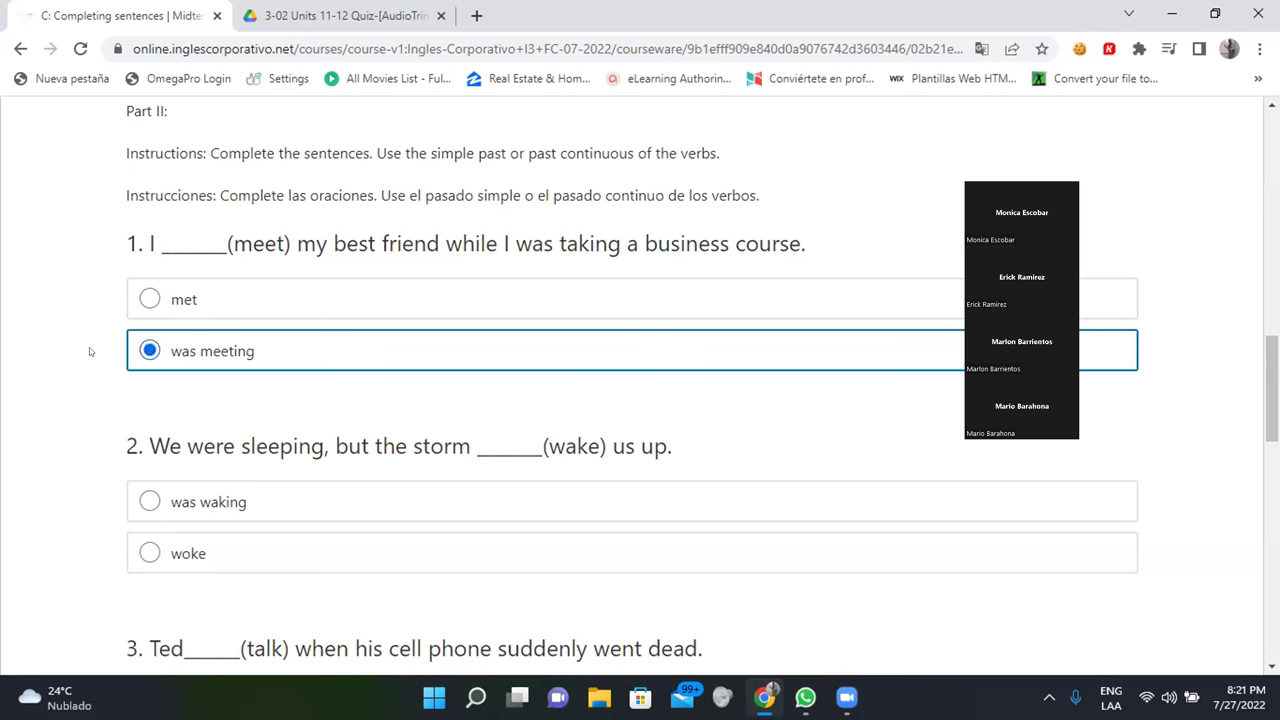
scroll(89, 347, down, 3)
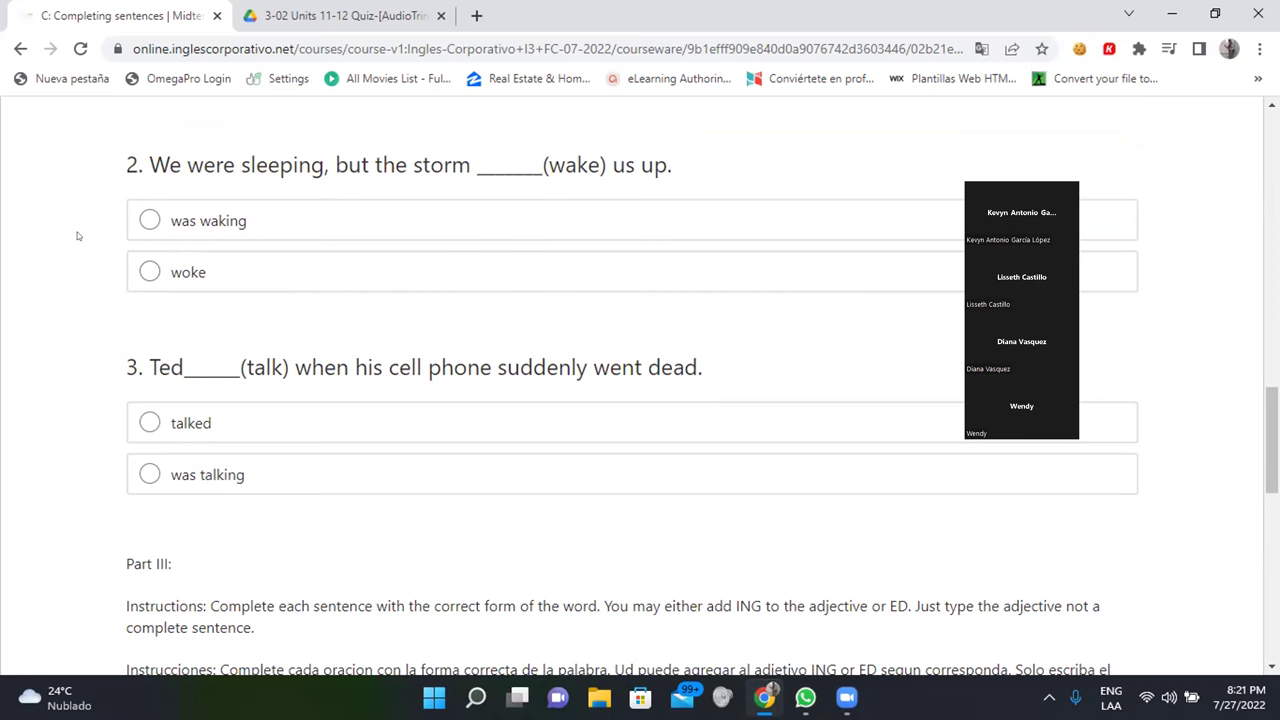
click(146, 270)
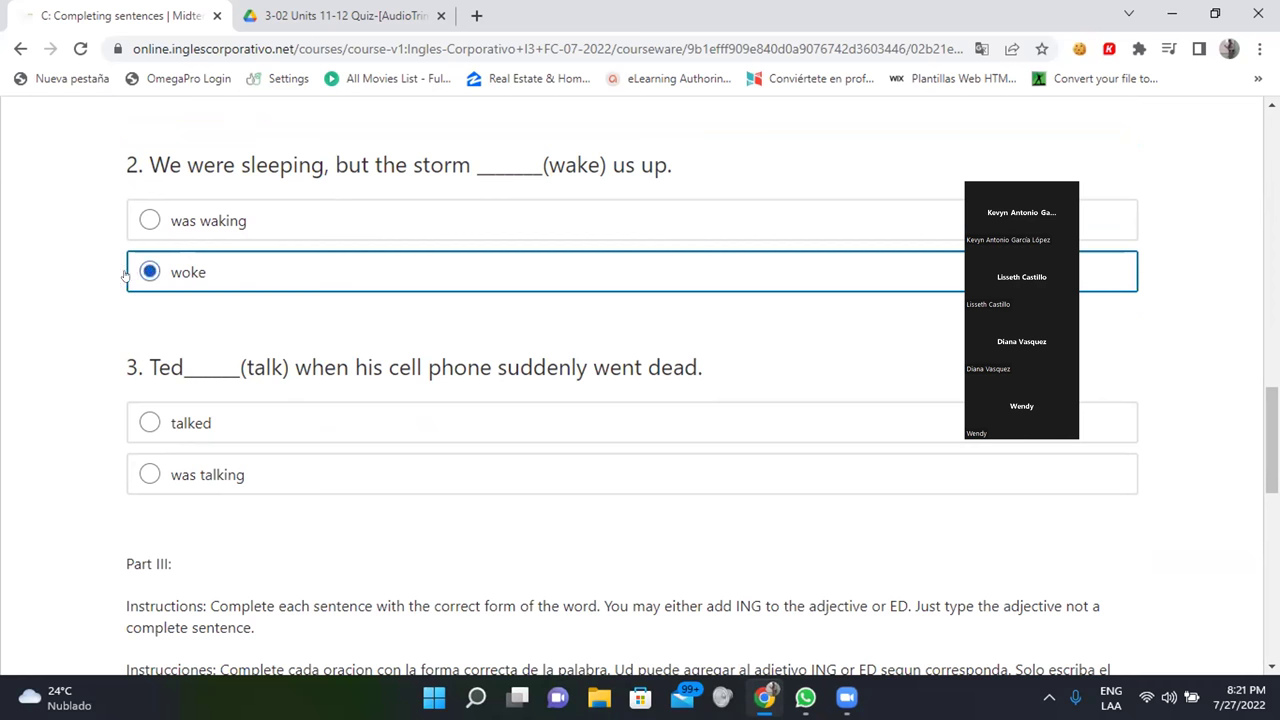
scroll(51, 321, down, 1)
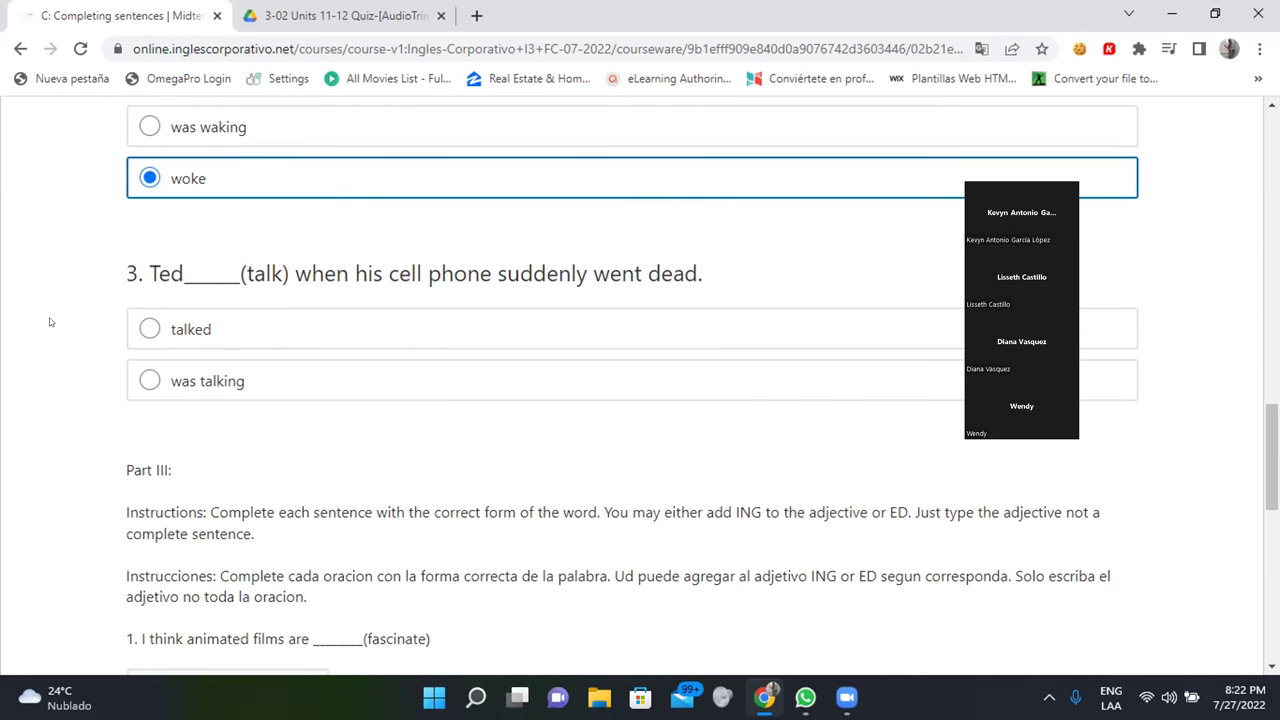
click(149, 381)
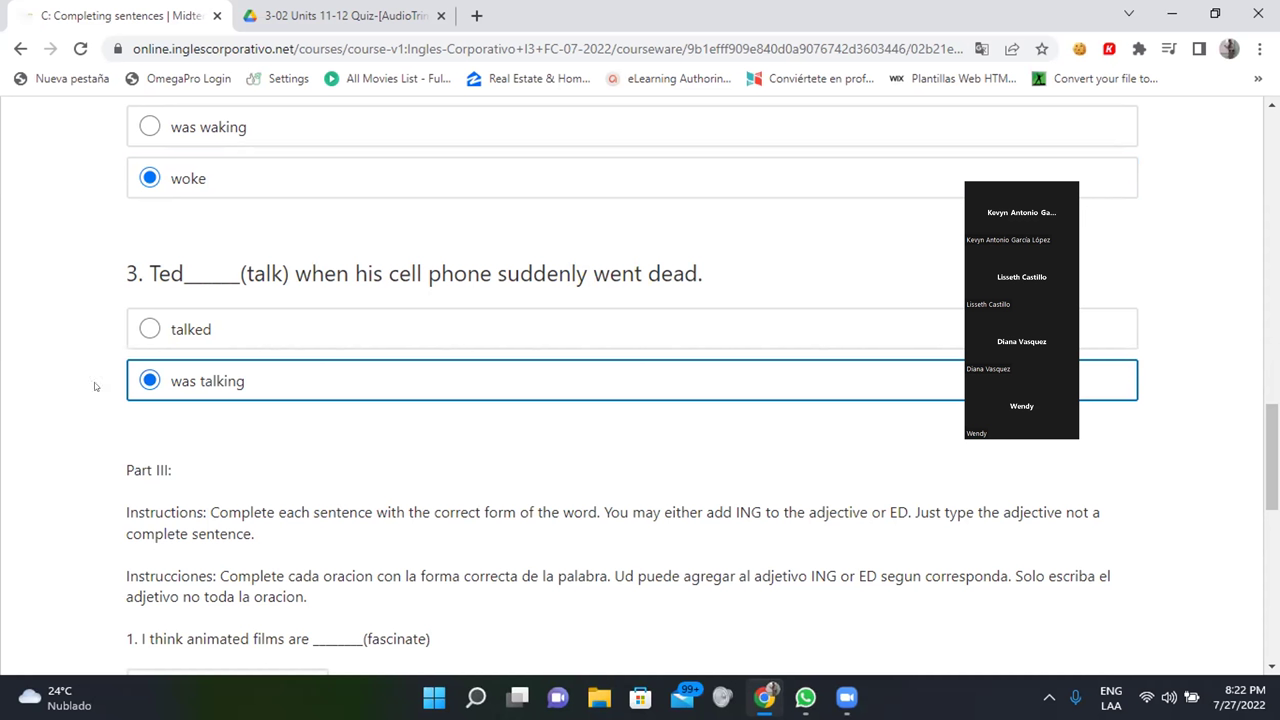
- Change the Part II question 1 answer about meeting the best friend to "met"
scroll(94, 382, down, 3)
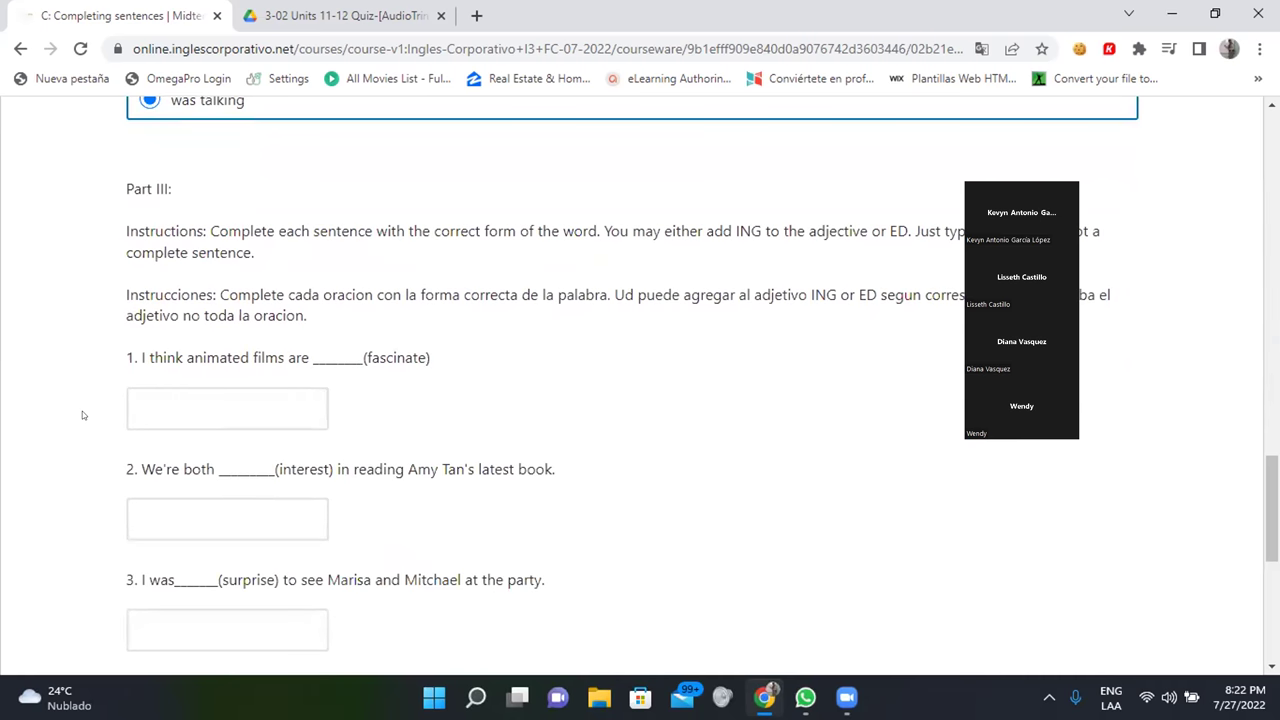
scroll(83, 413, up, 5)
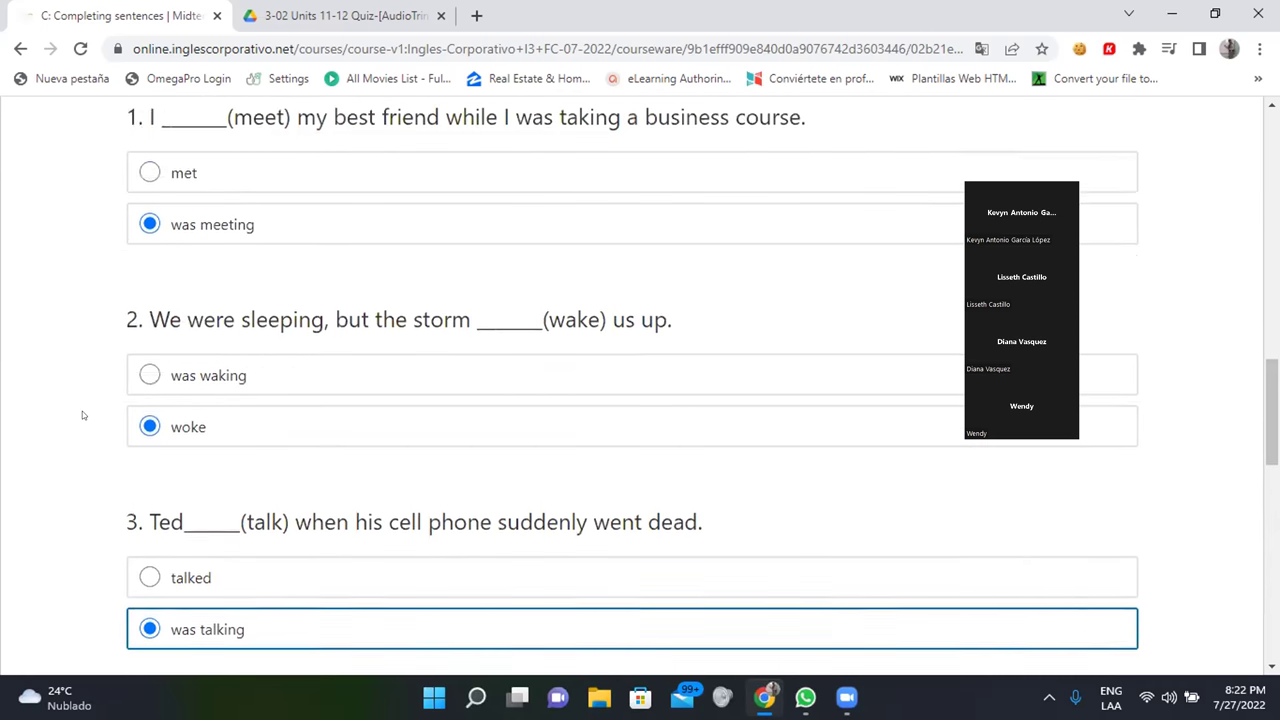
scroll(82, 411, up, 1)
click(143, 303)
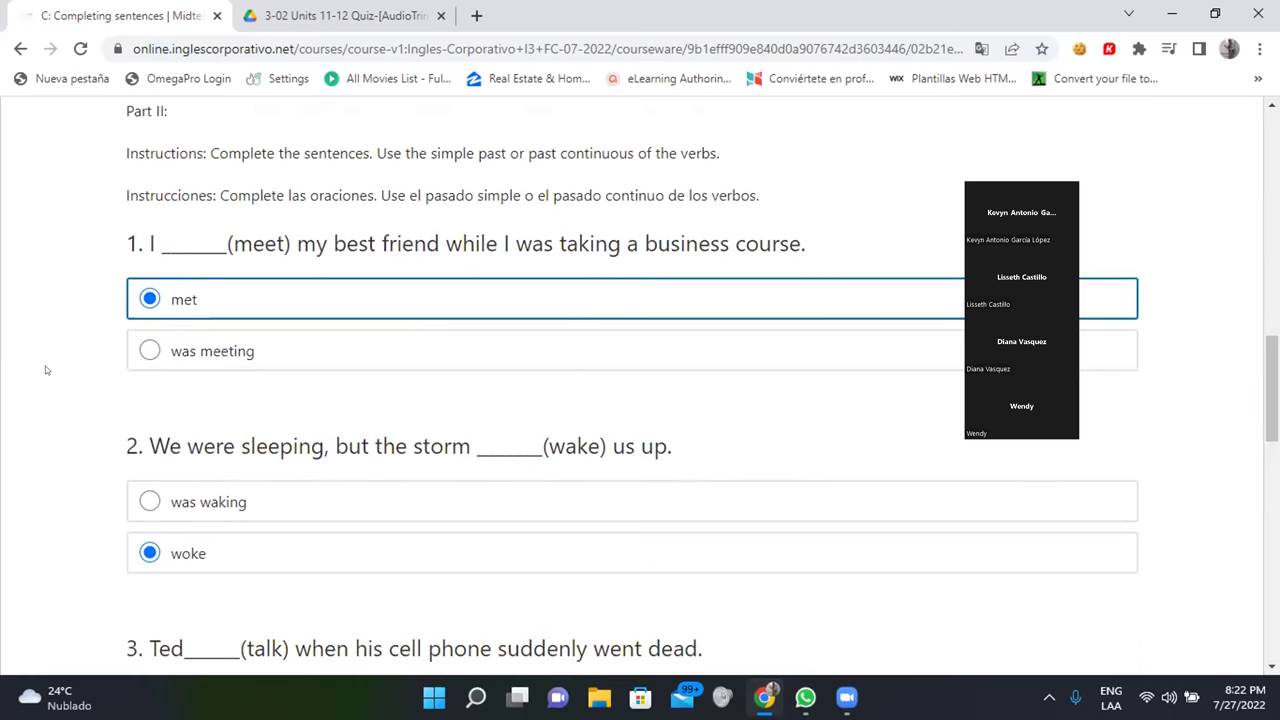
- Fill in Part III with "fascinating" for question 1 and "interested" for question 2
scroll(45, 366, down, 2)
scroll(48, 430, down, 4)
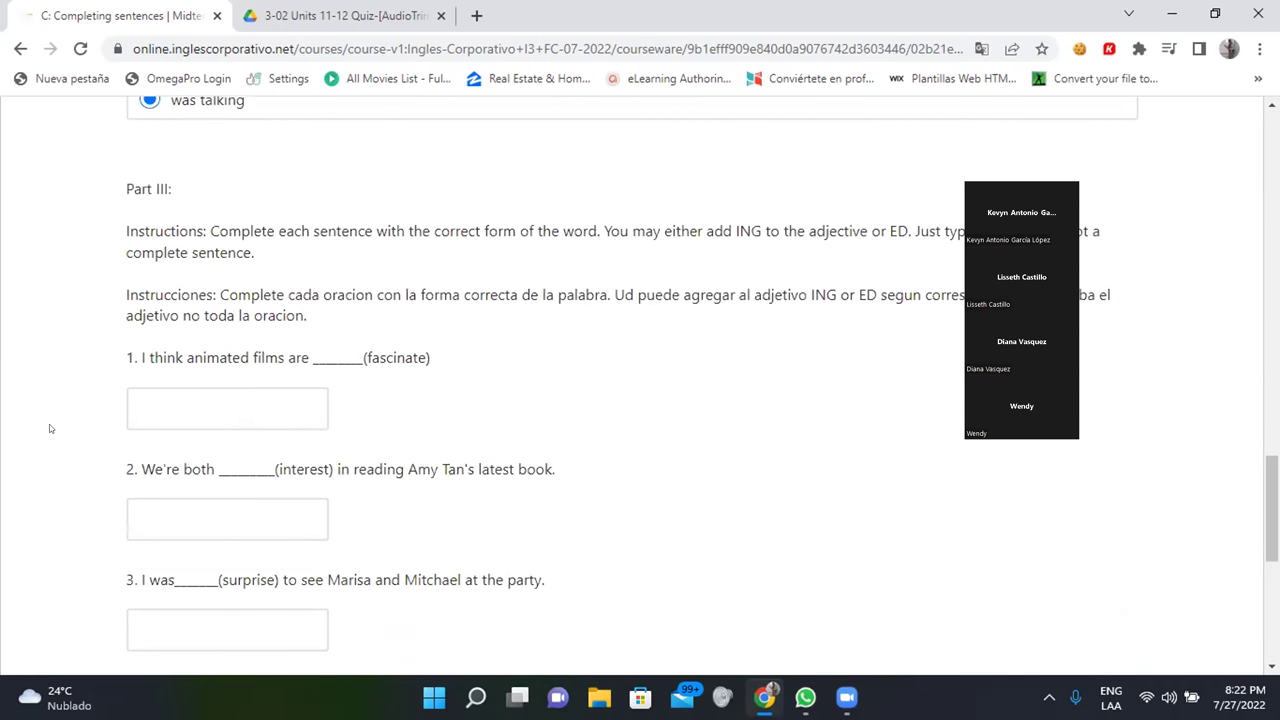
scroll(49, 428, down, 1)
click(195, 315)
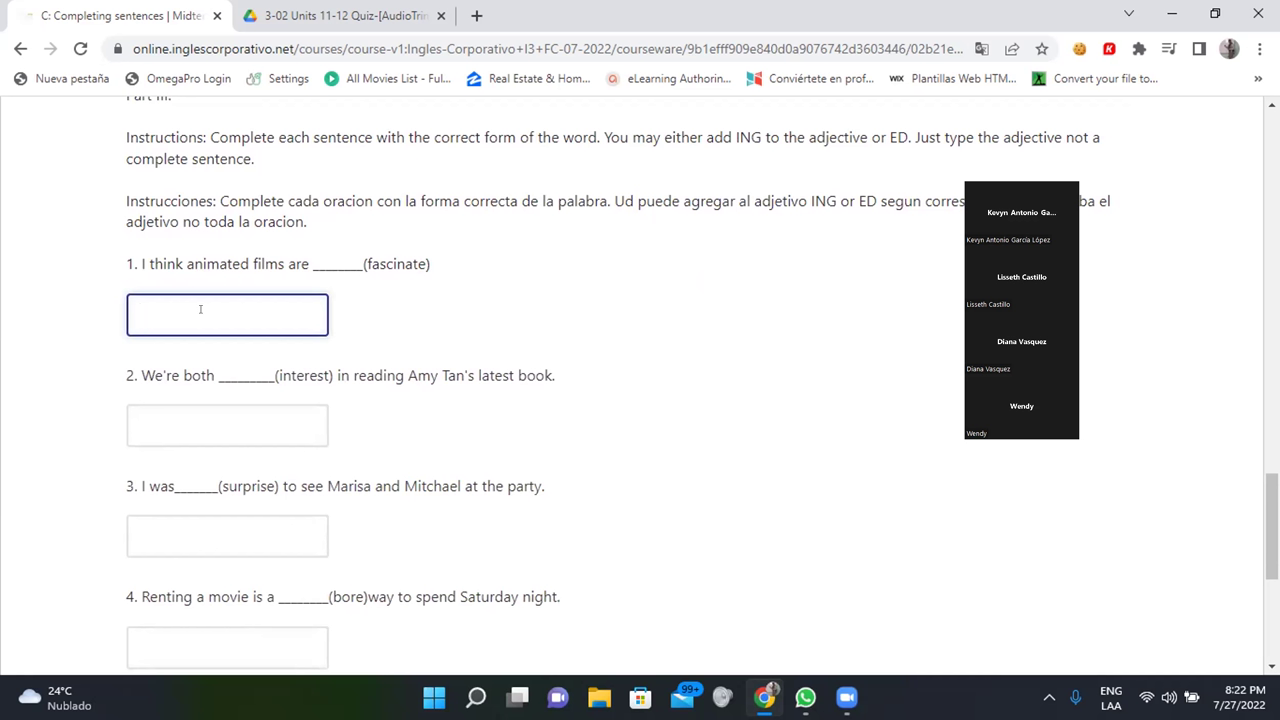
text(fascinating)
click(204, 427)
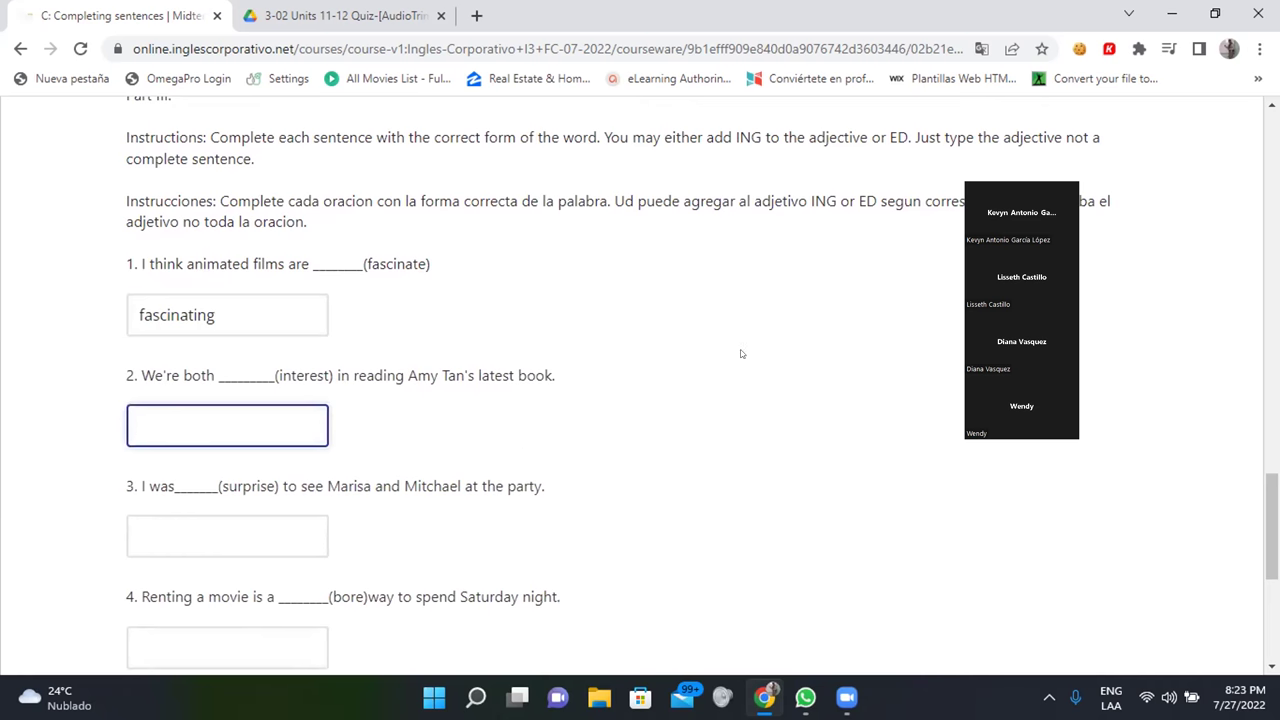
scroll(743, 354, down, 2)
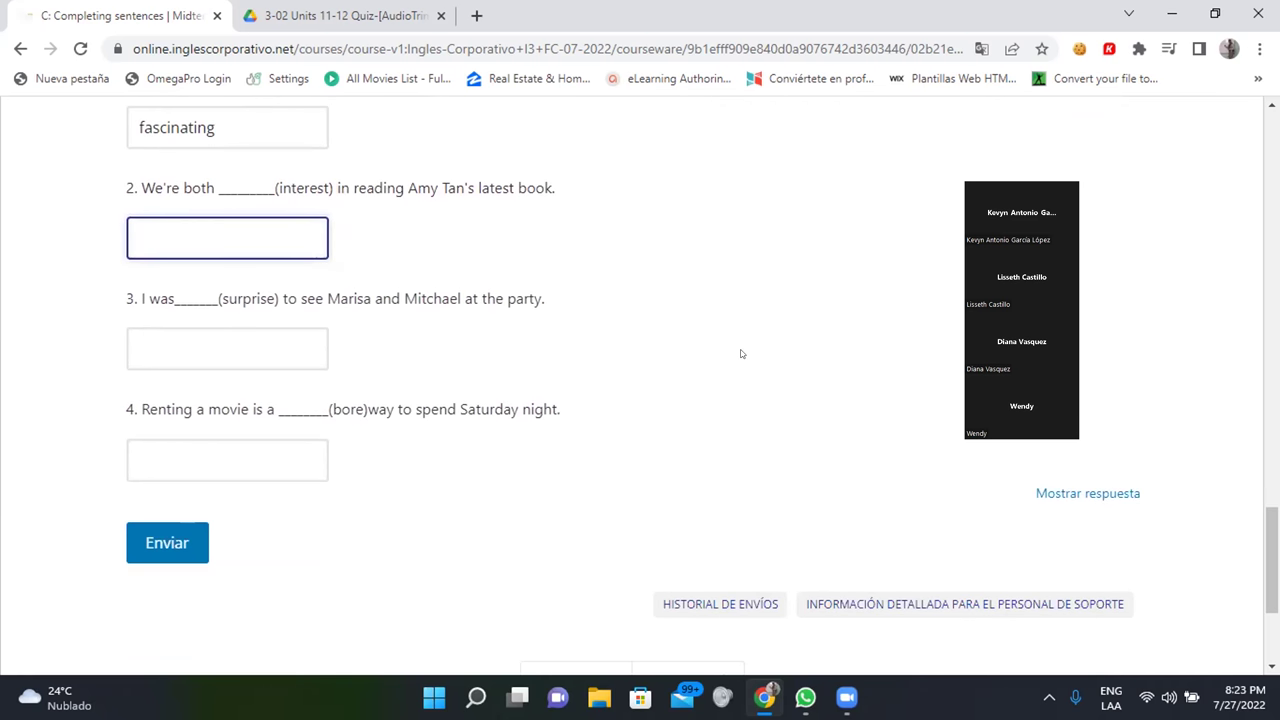
click(157, 351)
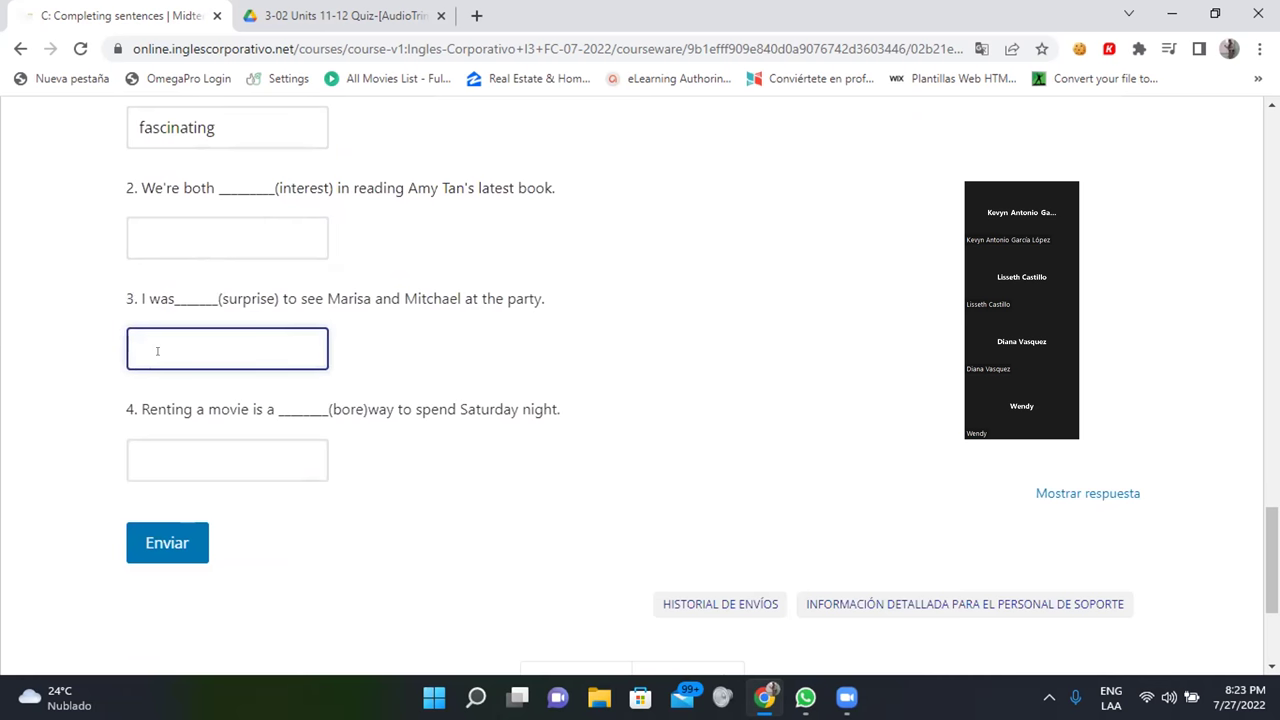
click(129, 234)
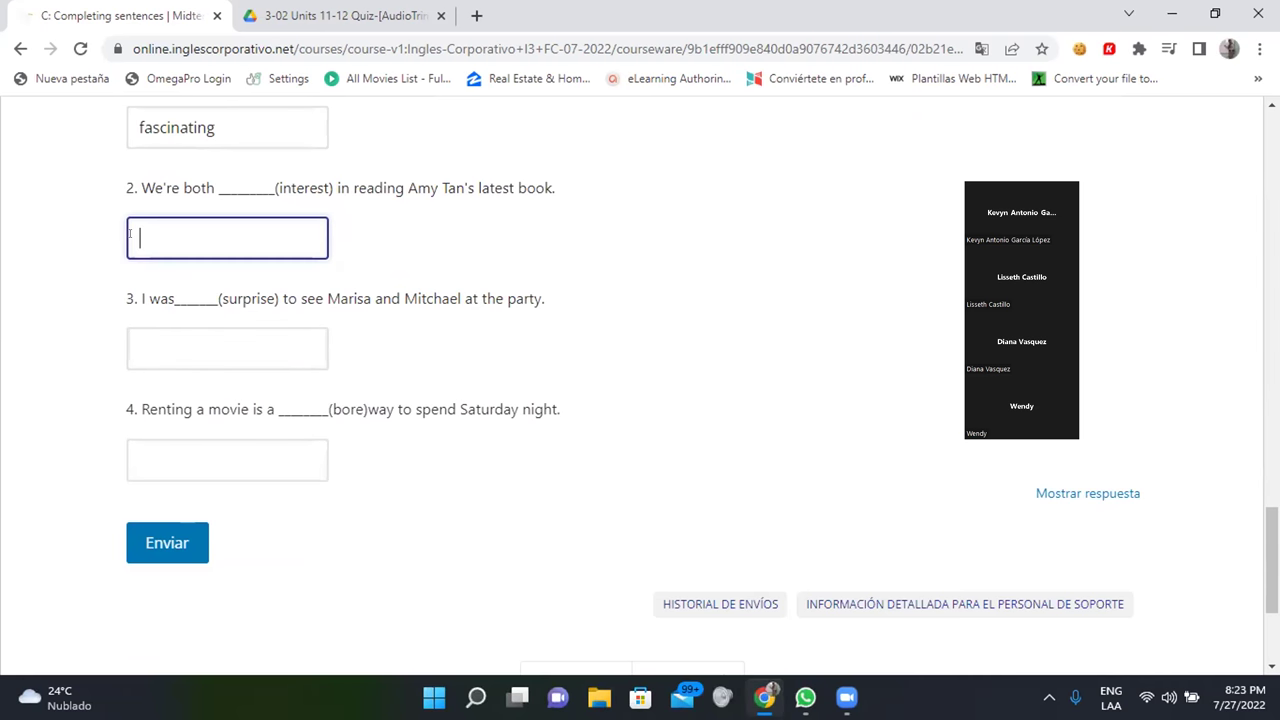
text(interested)
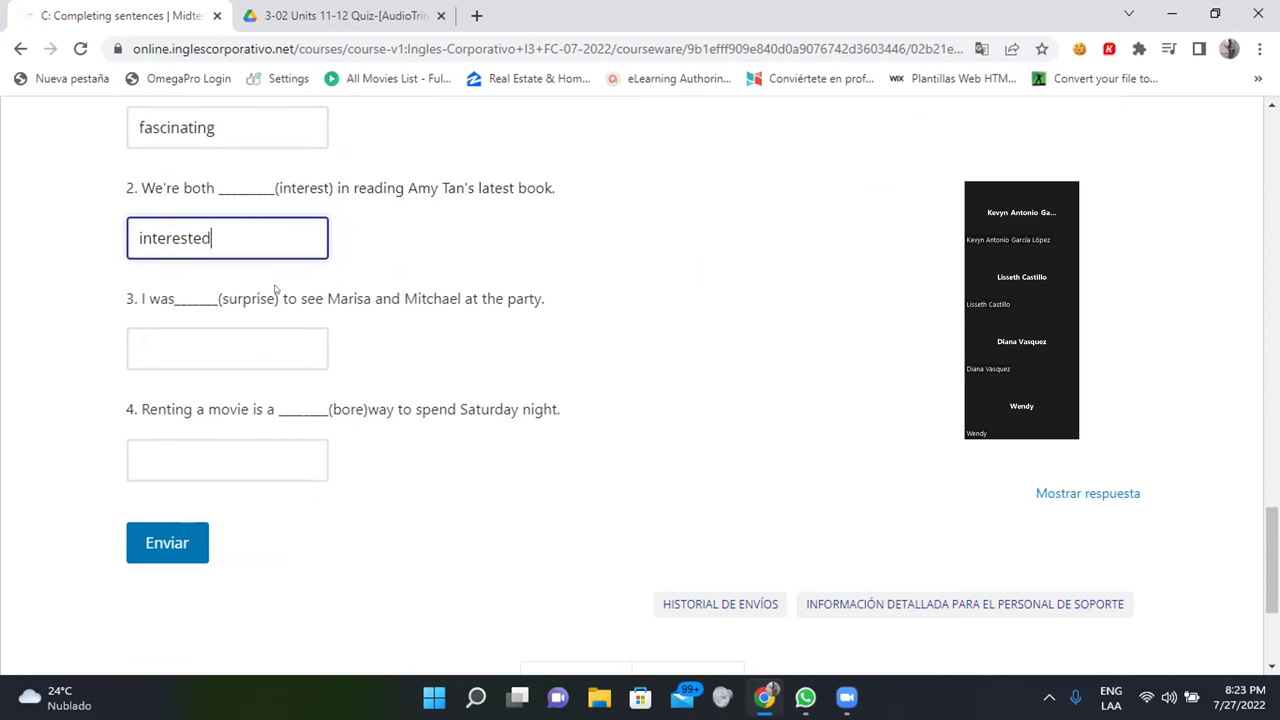
- Fill in "surprised" for Part III question 3 and "boring" for question 4, and submit the exercise
click(159, 339)
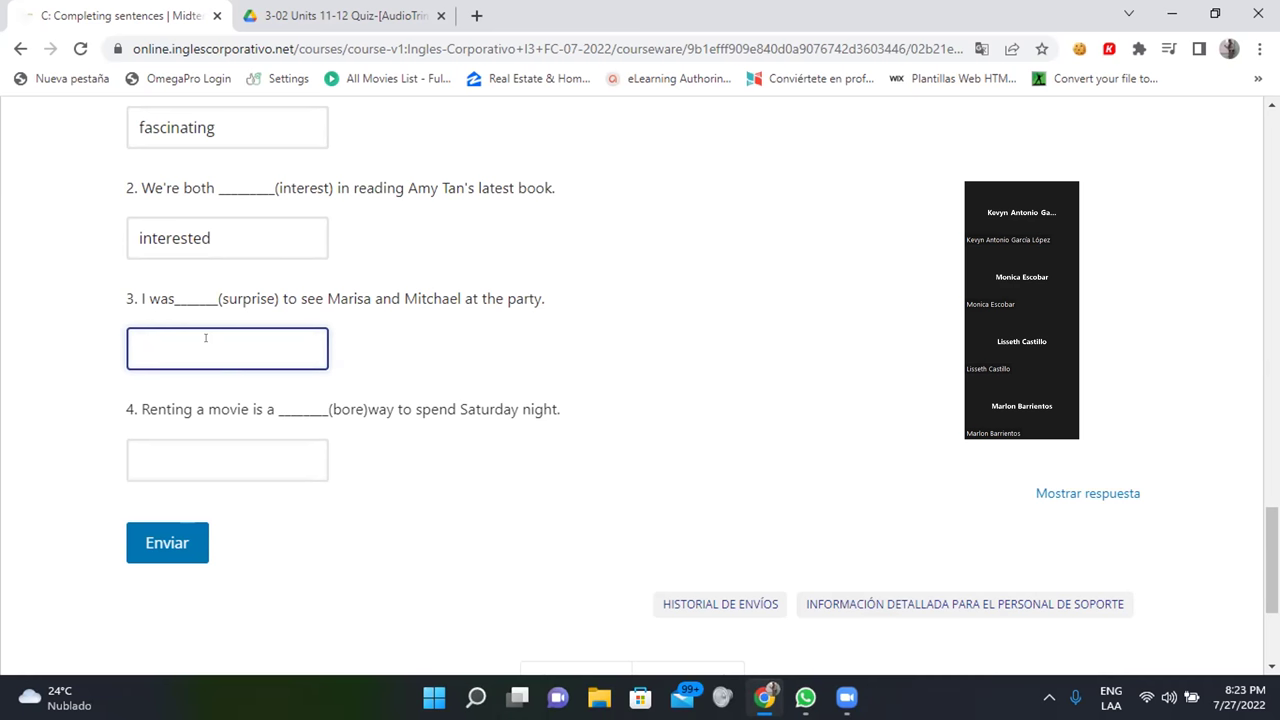
text(surprised)
click(667, 307)
click(158, 443)
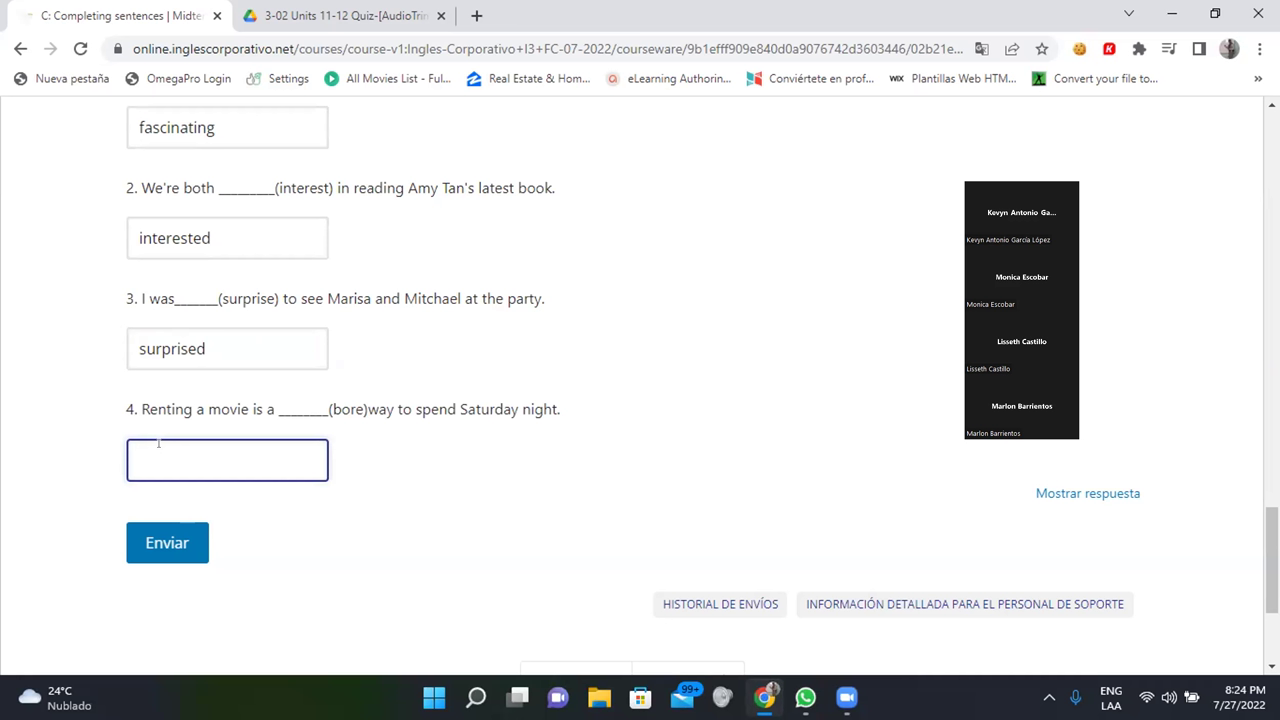
text(boring)
click(155, 548)
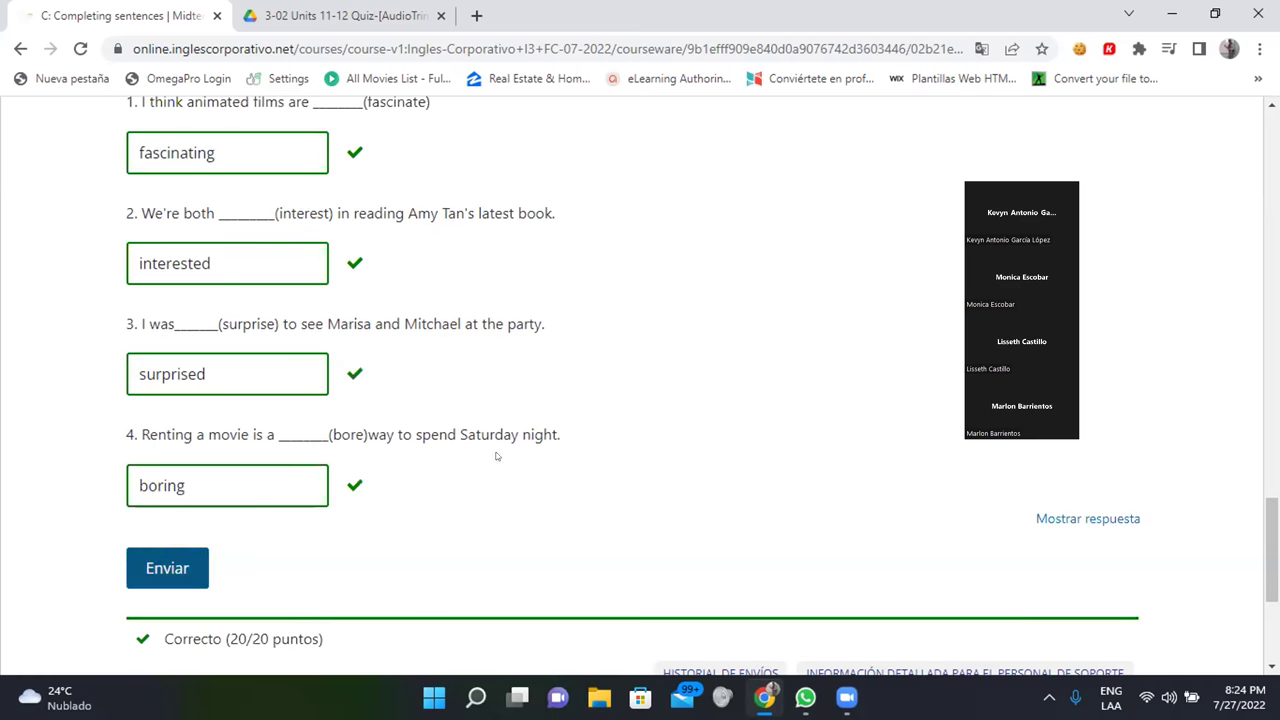
scroll(541, 111, up, 1)
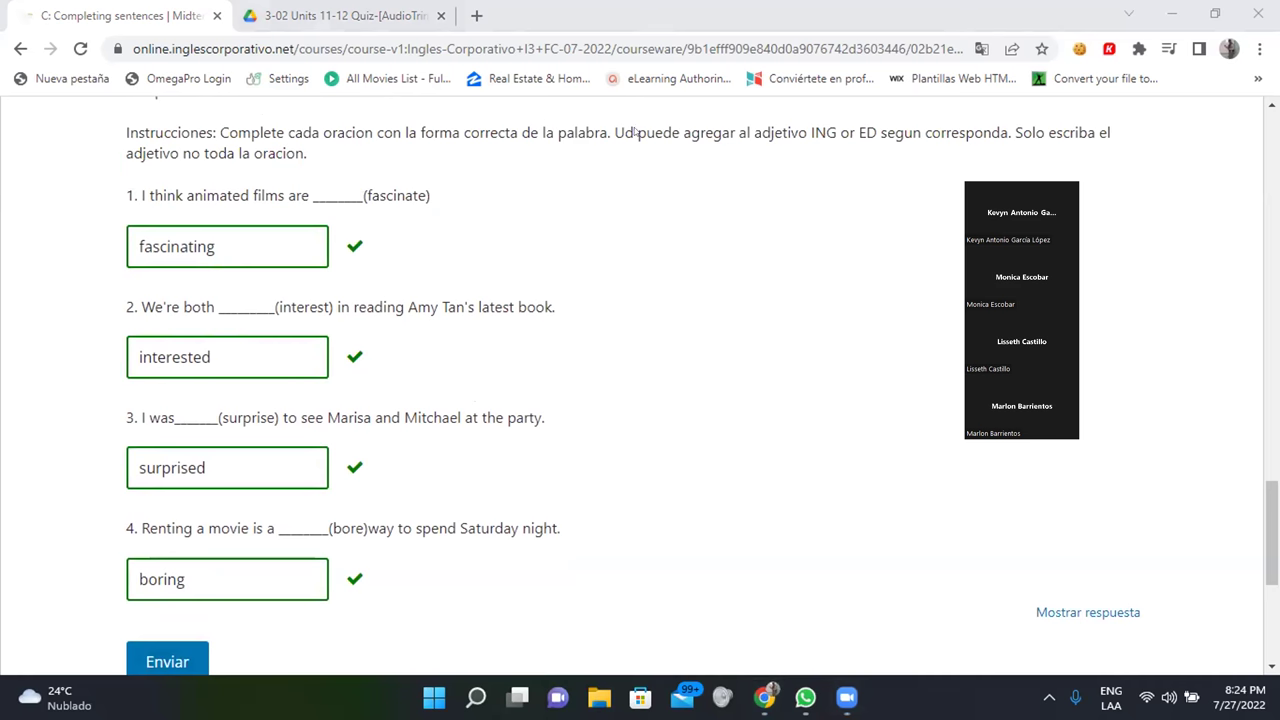
scroll(634, 132, up, 5)
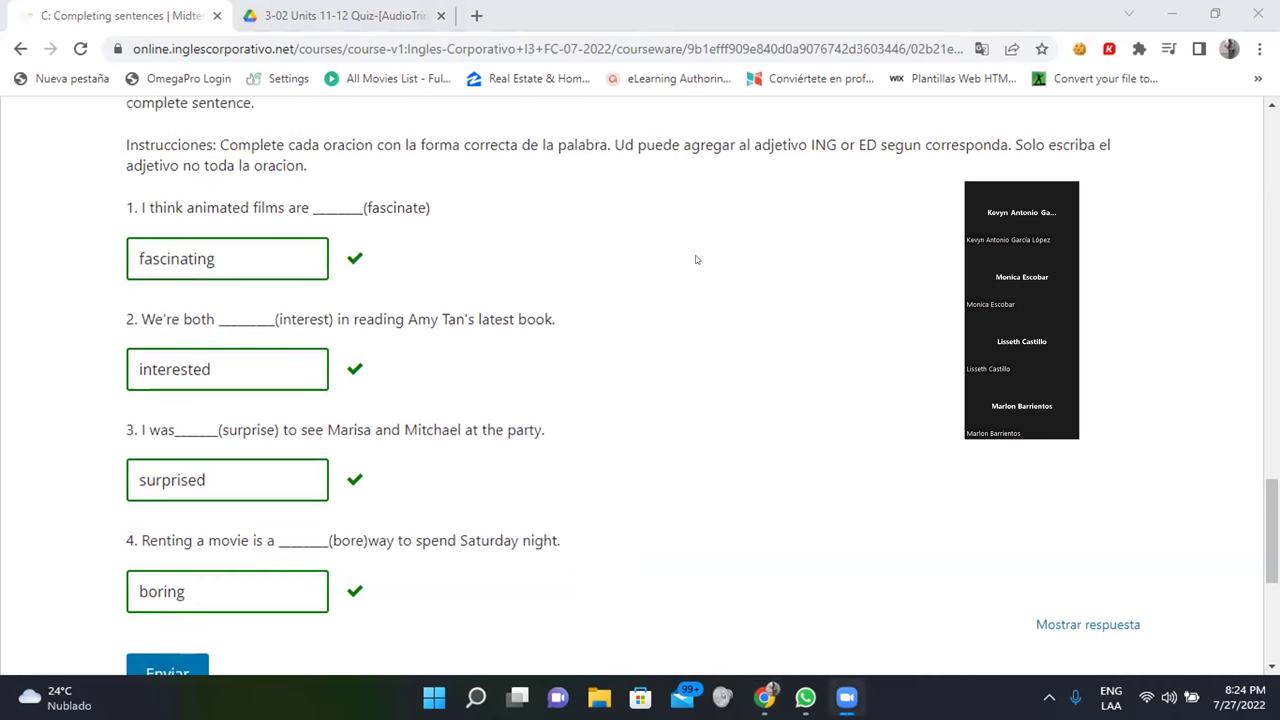
- Open the "D: Circling the words" section of the midterm and go to its questions
scroll(697, 260, up, 6)
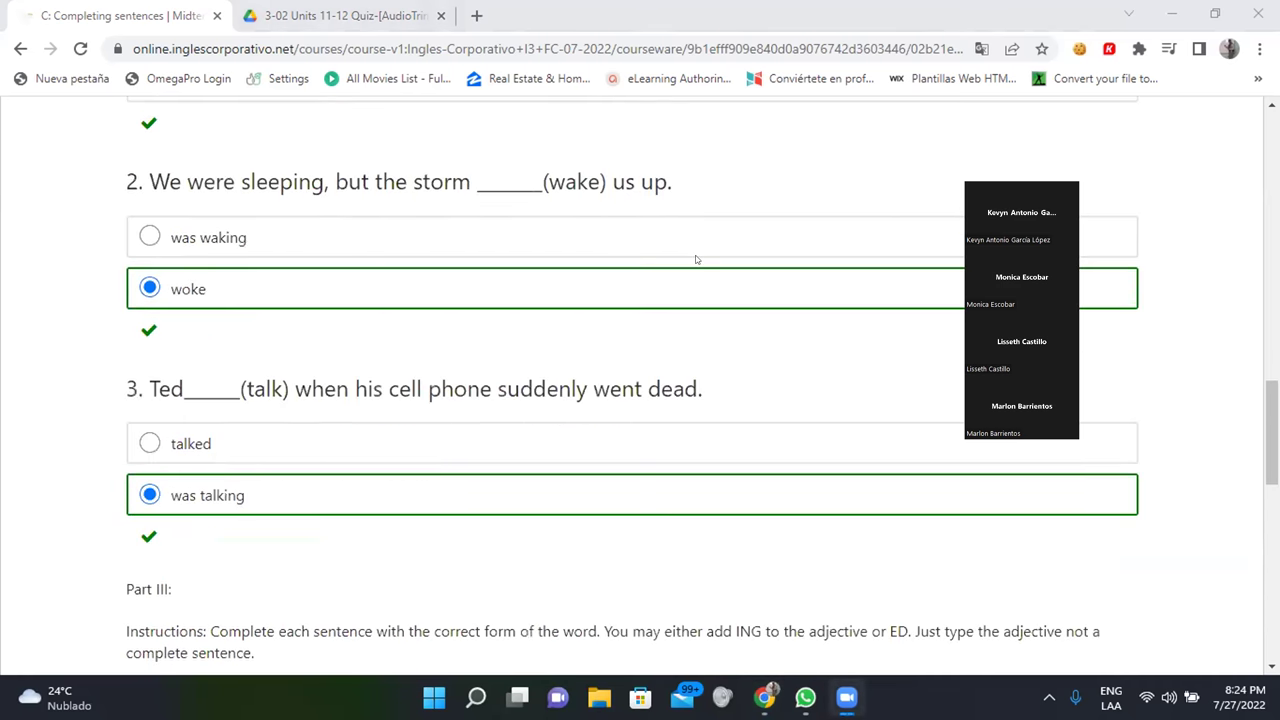
scroll(697, 260, up, 4)
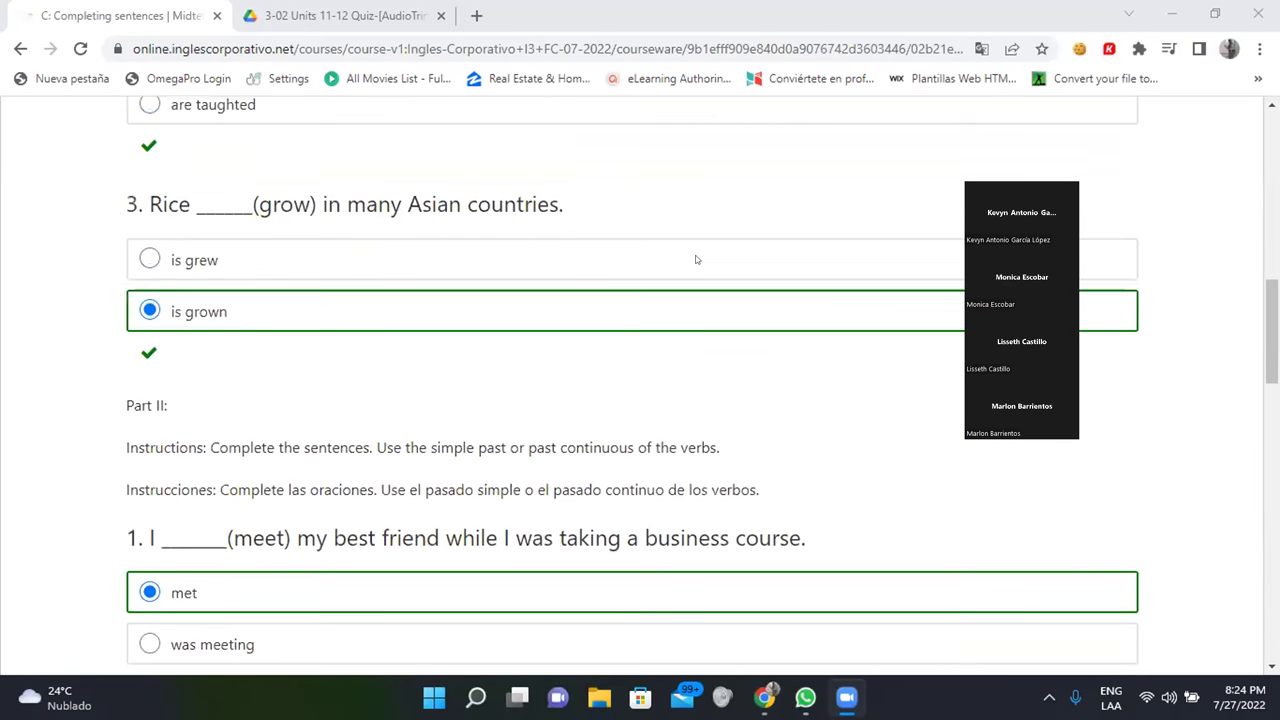
scroll(697, 259, up, 5)
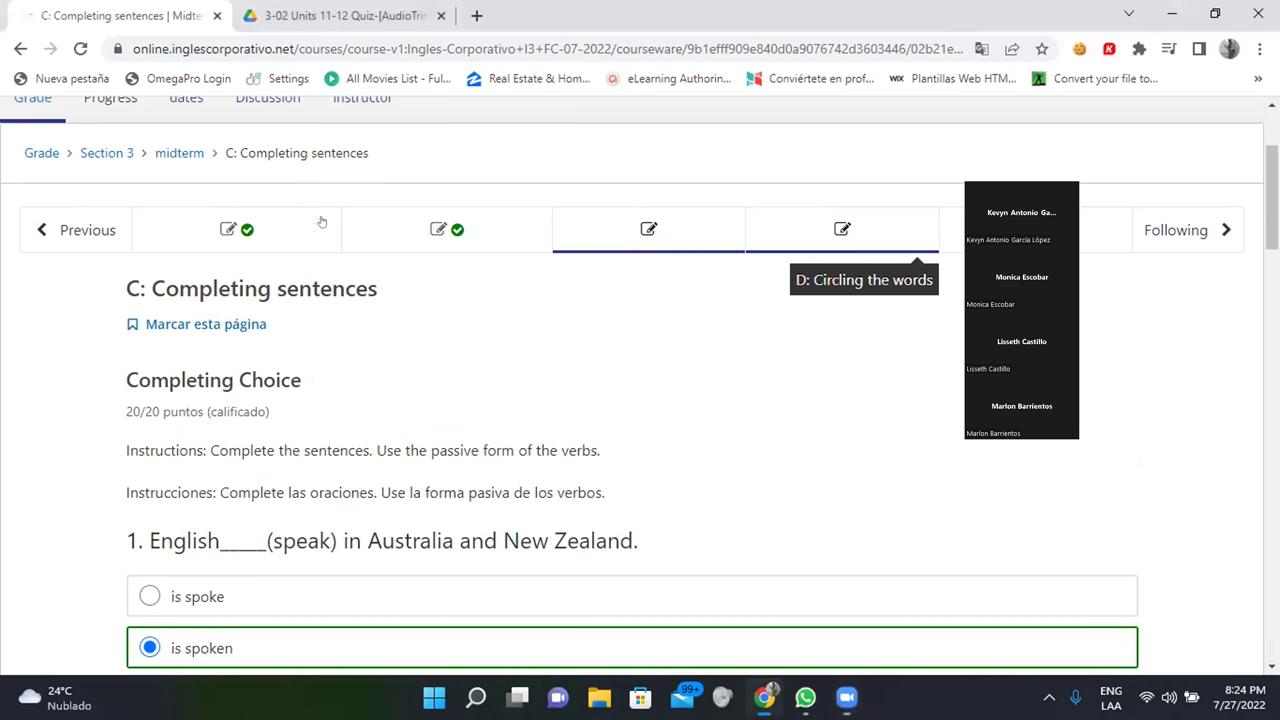
scroll(514, 202, down, 3)
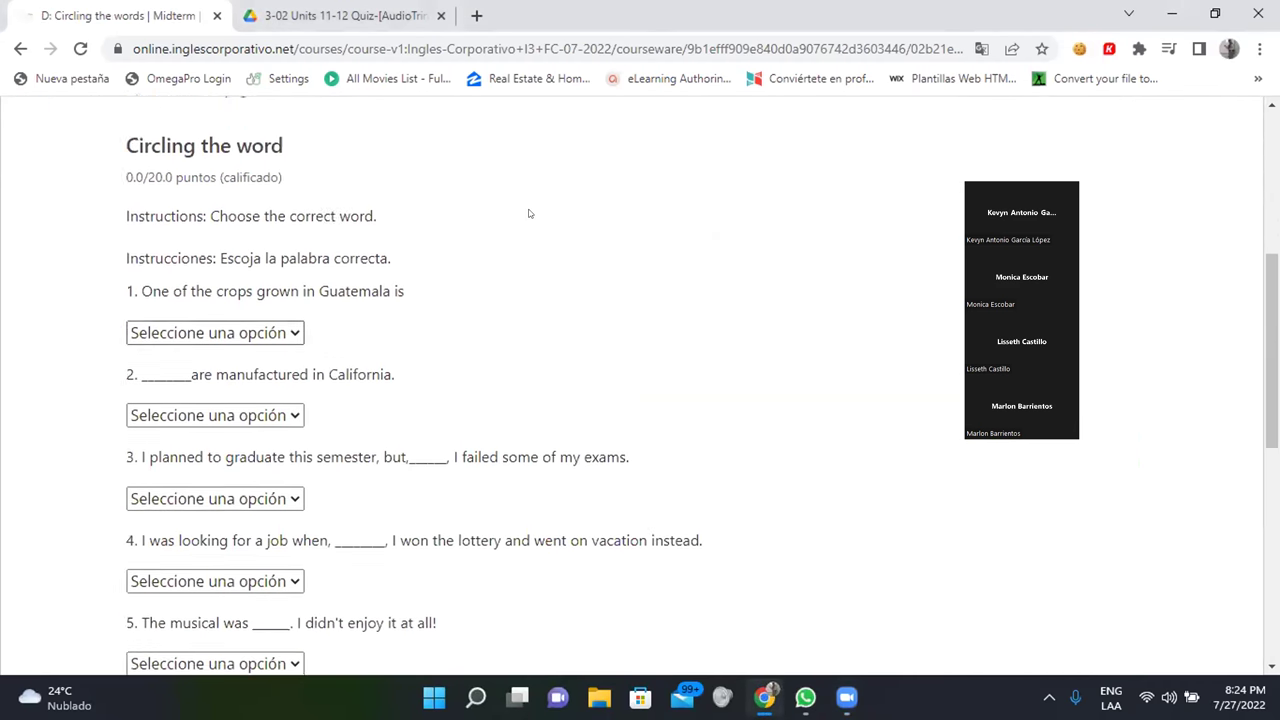
scroll(530, 213, down, 1)
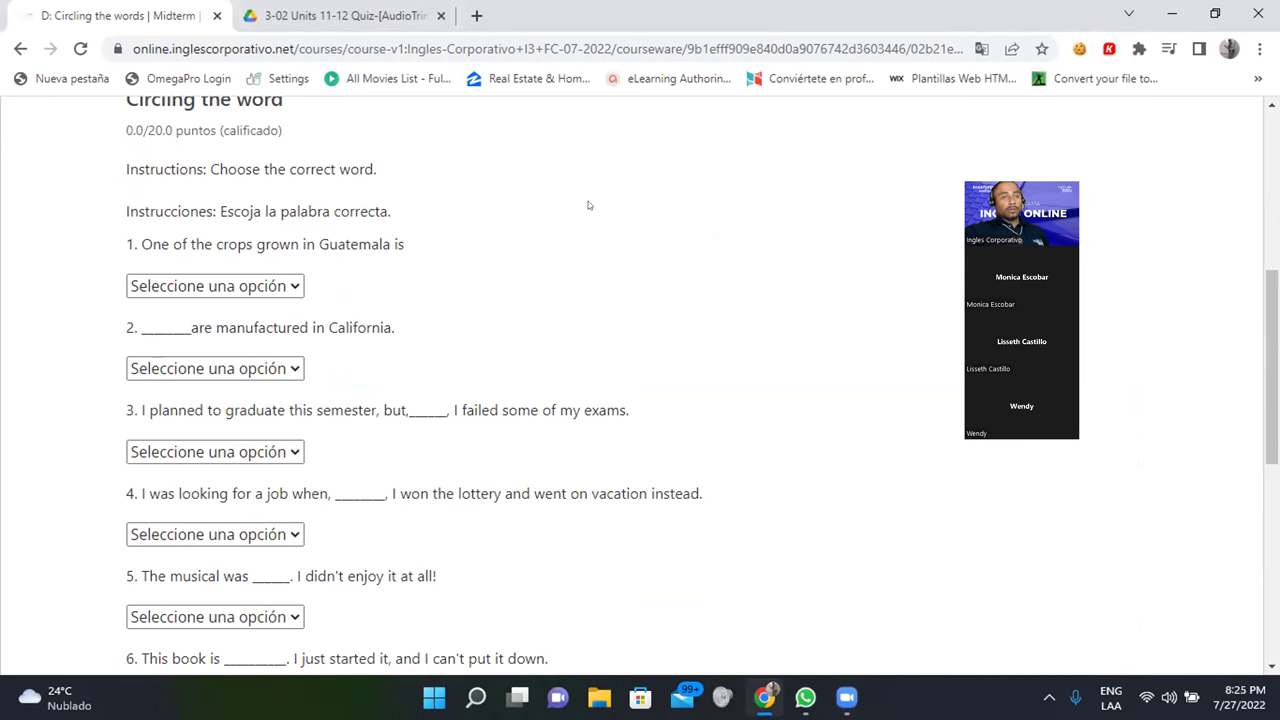
scroll(588, 205, down, 1)
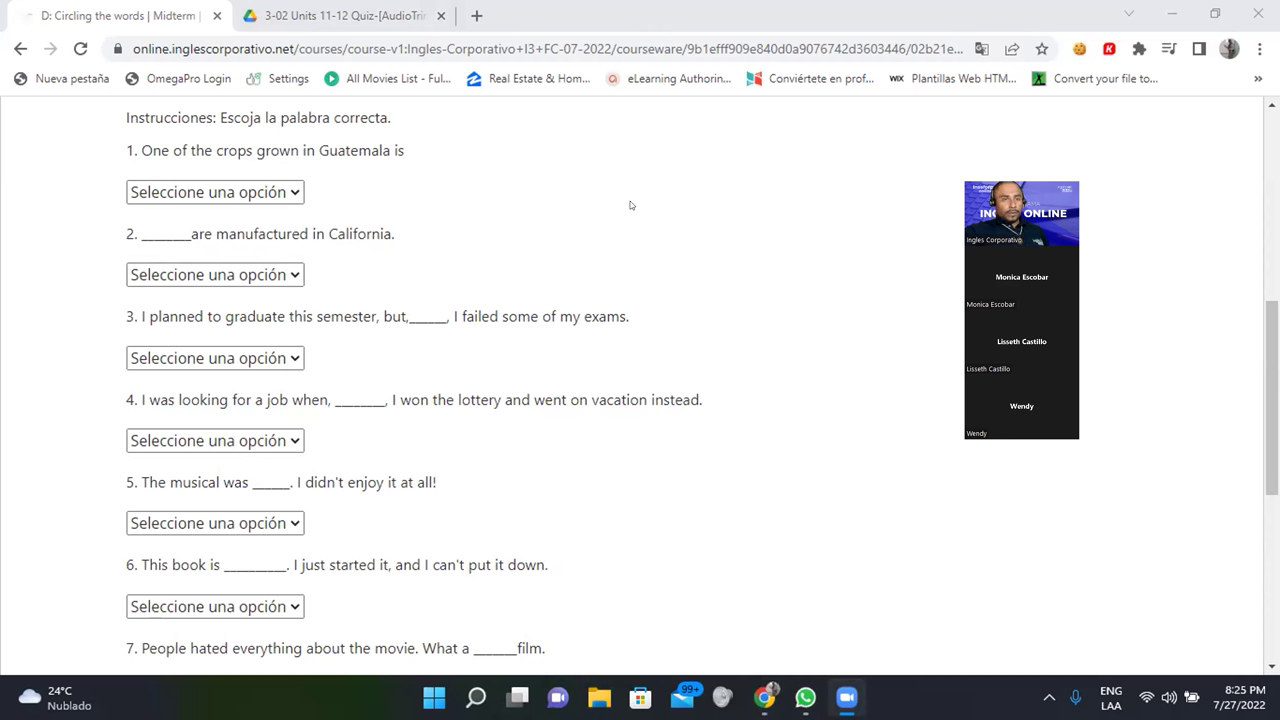
- Answer question 1 about the crop grown in Guatemala with "coffee" and question 2 with "Microchips"
key(alt+Down)
key(Down)
key(Down)
key(Return)
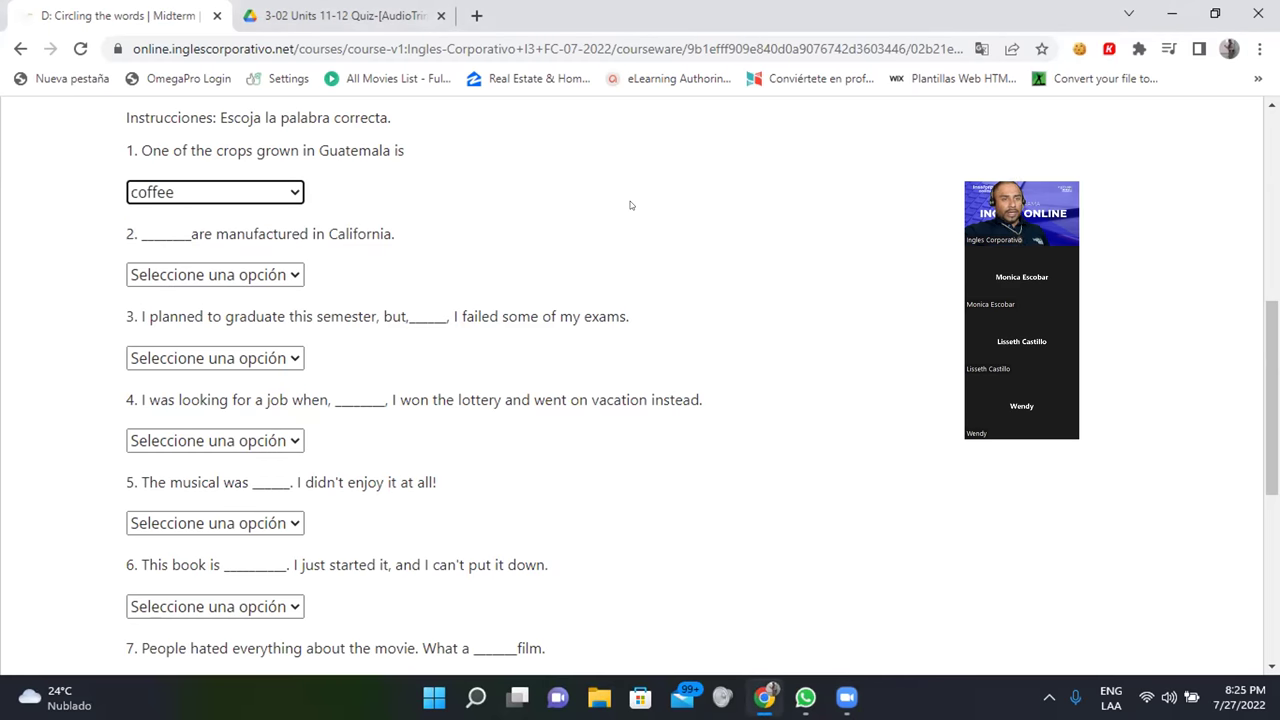
click(292, 264)
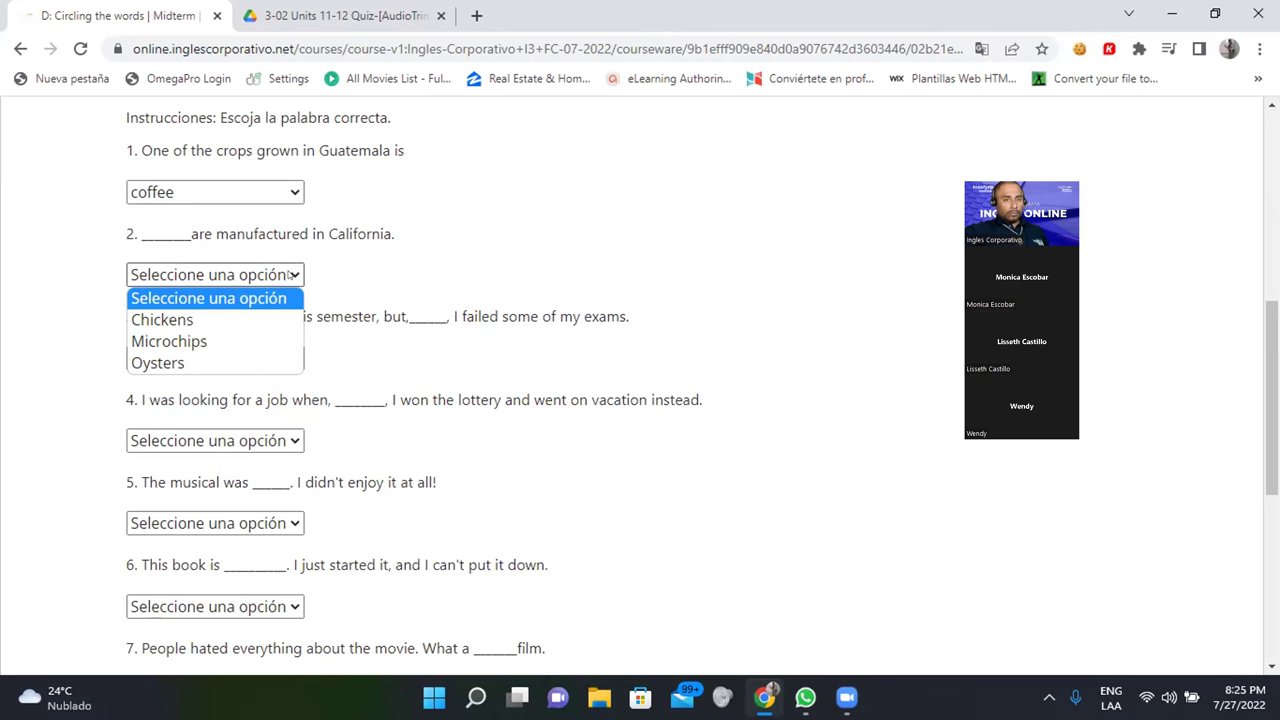
click(152, 340)
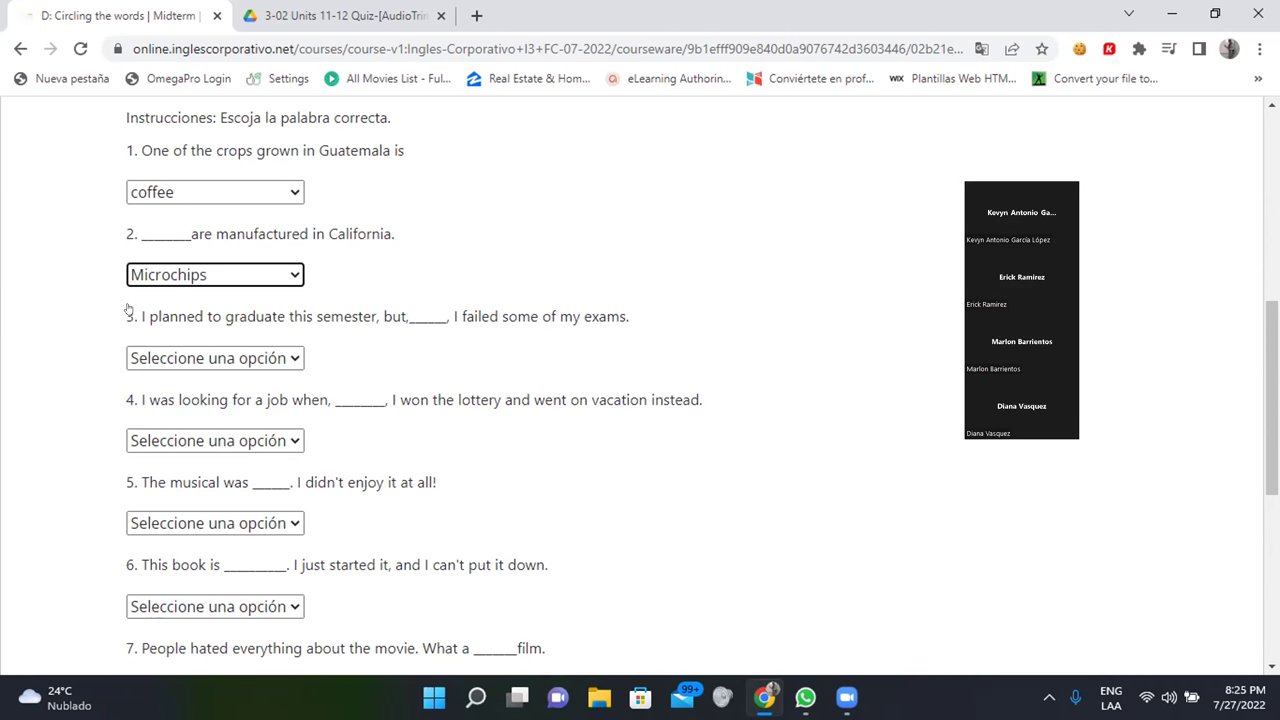
- Answer question 3 about graduating with "unfortunately" and question 4 about winning the lottery with "miraculosly"
scroll(93, 303, down, 1)
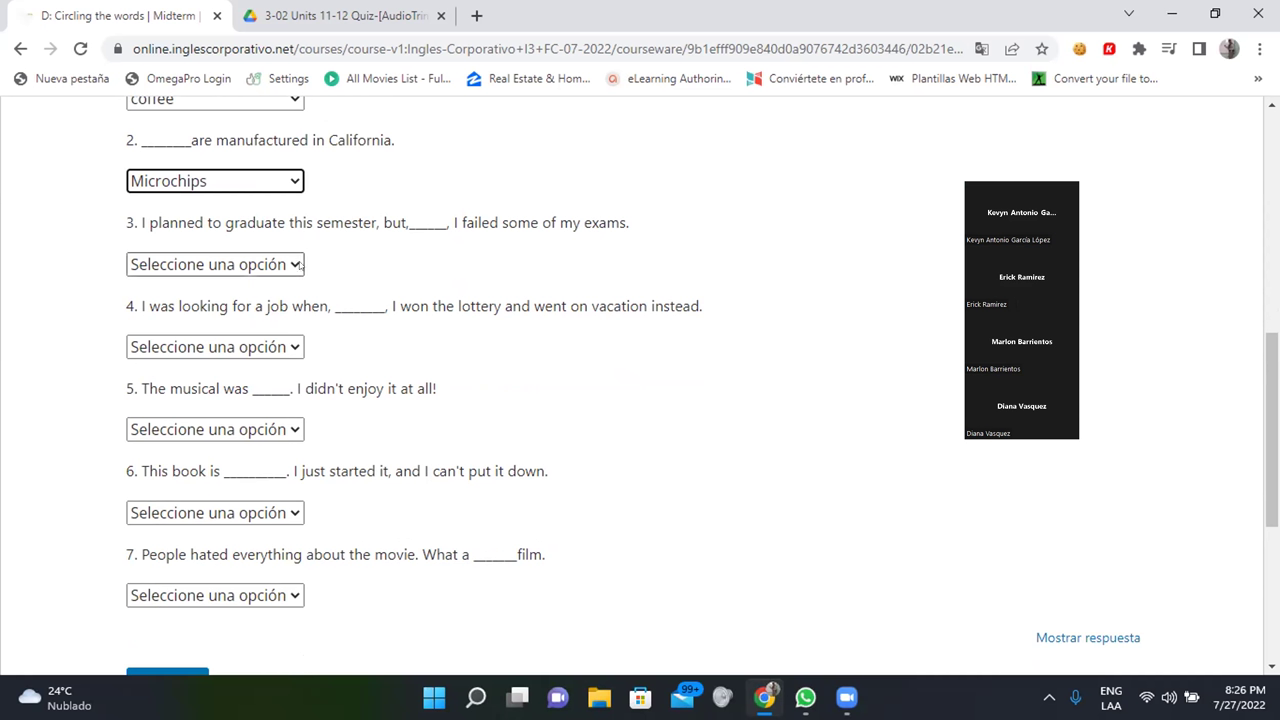
click(231, 264)
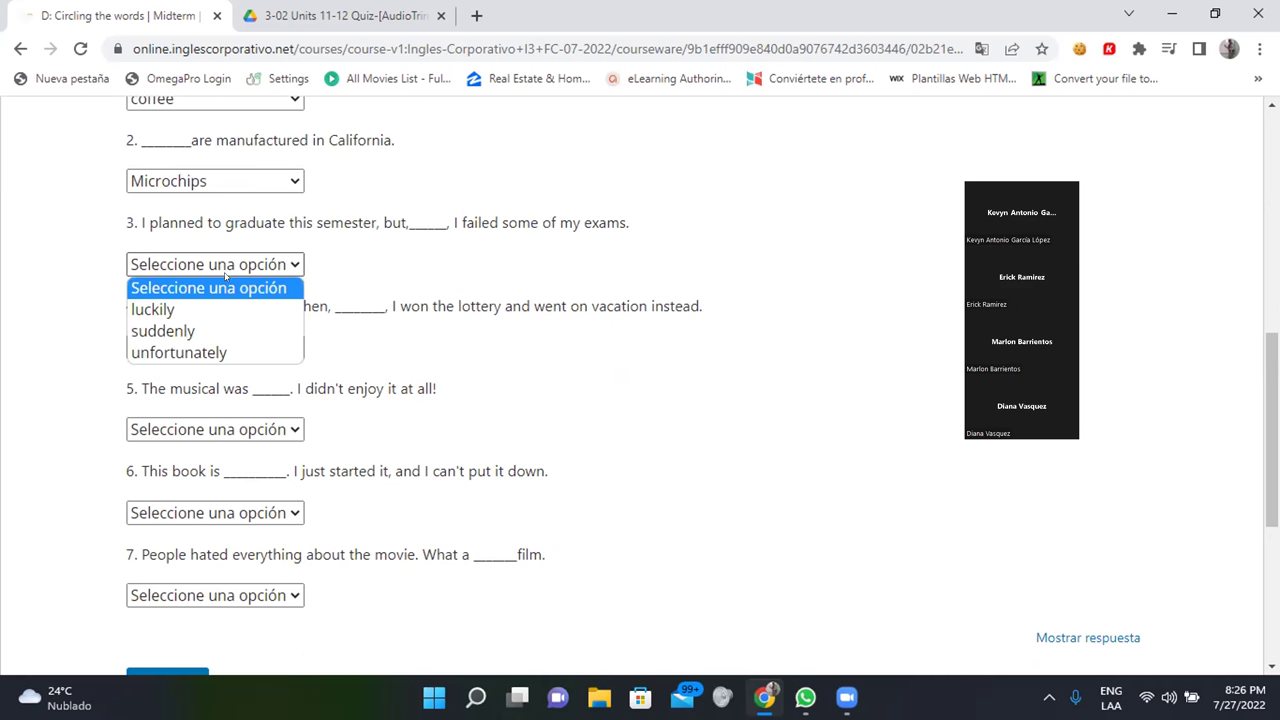
click(168, 351)
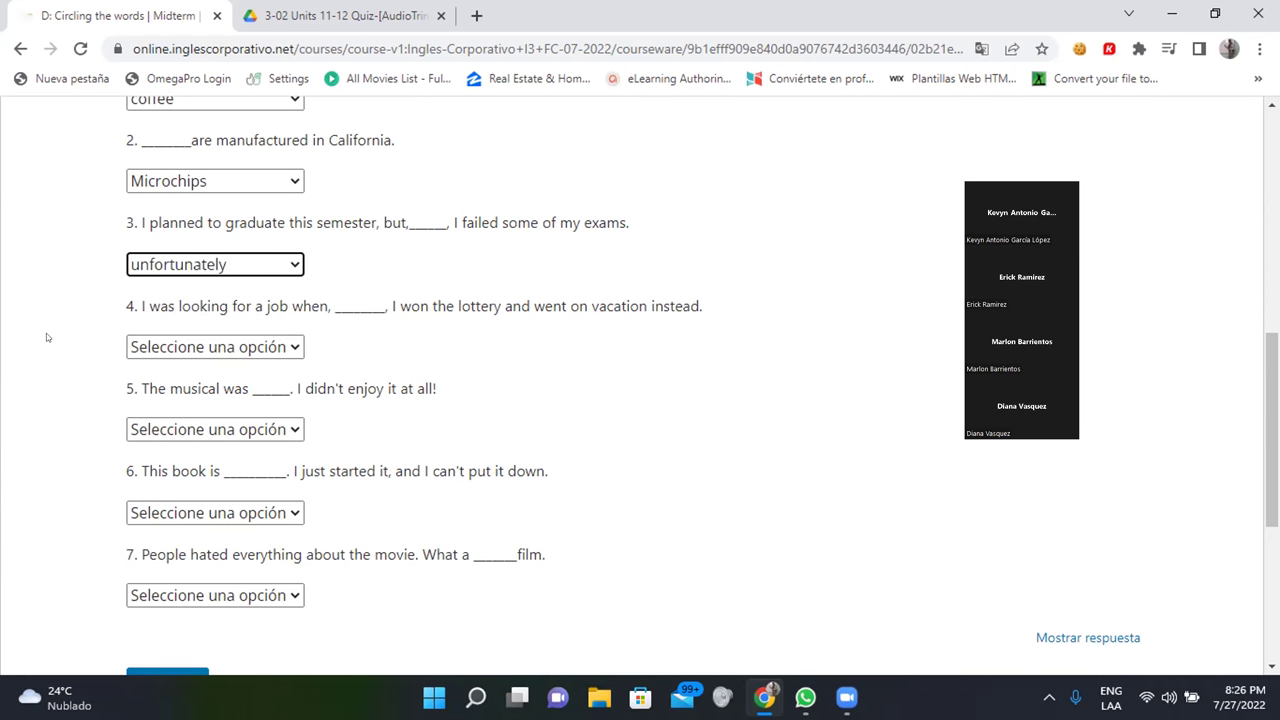
click(272, 347)
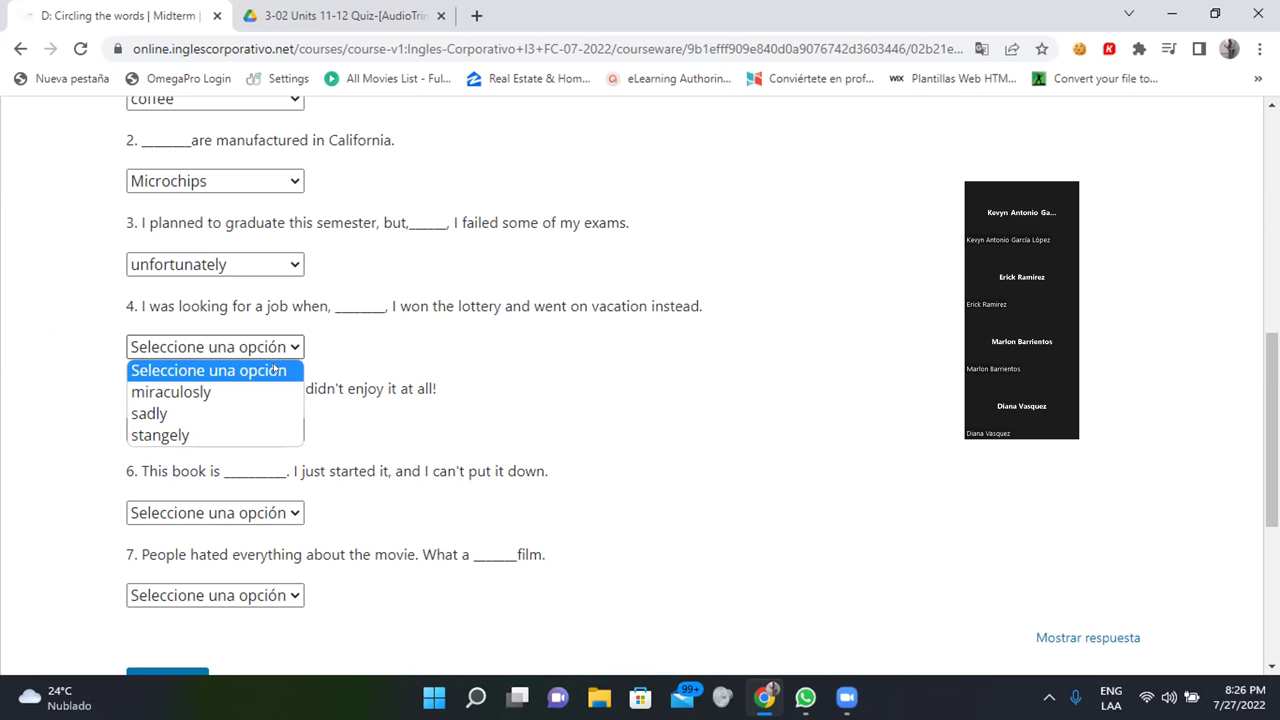
click(183, 392)
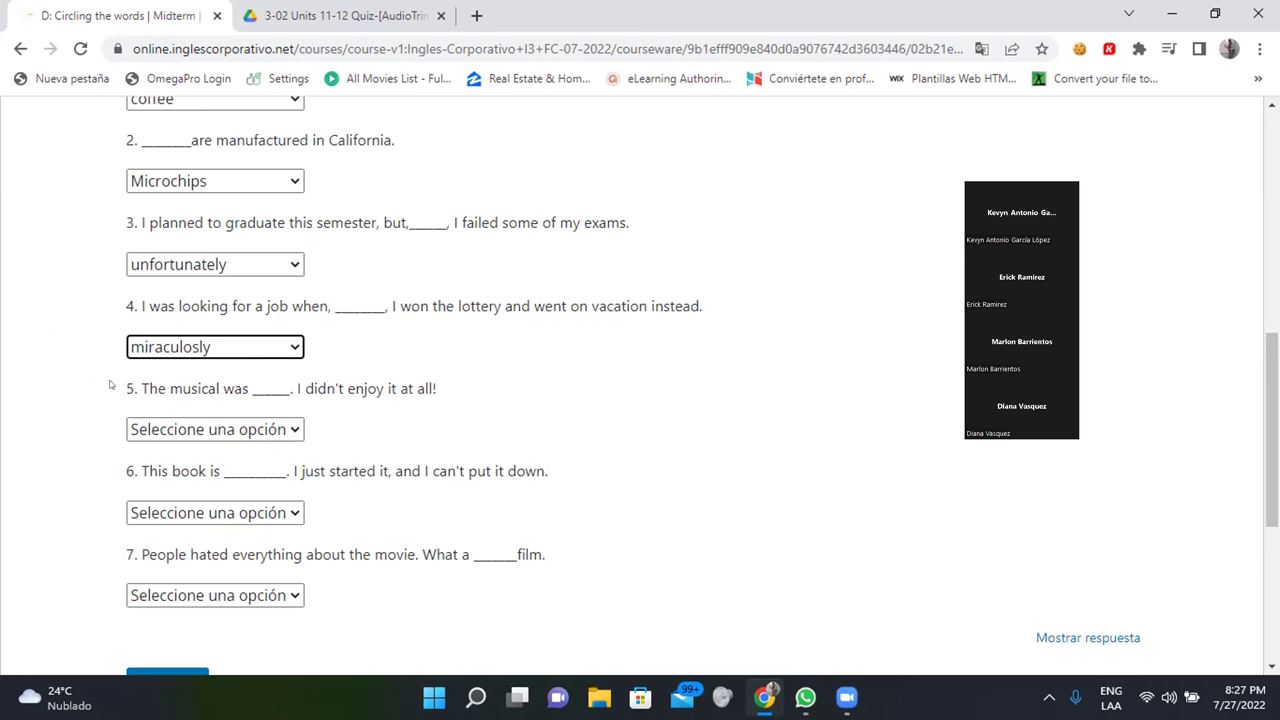
- Answer question 5 about the musical with "terrible" and question 6 about the book with "fantastic"
click(200, 429)
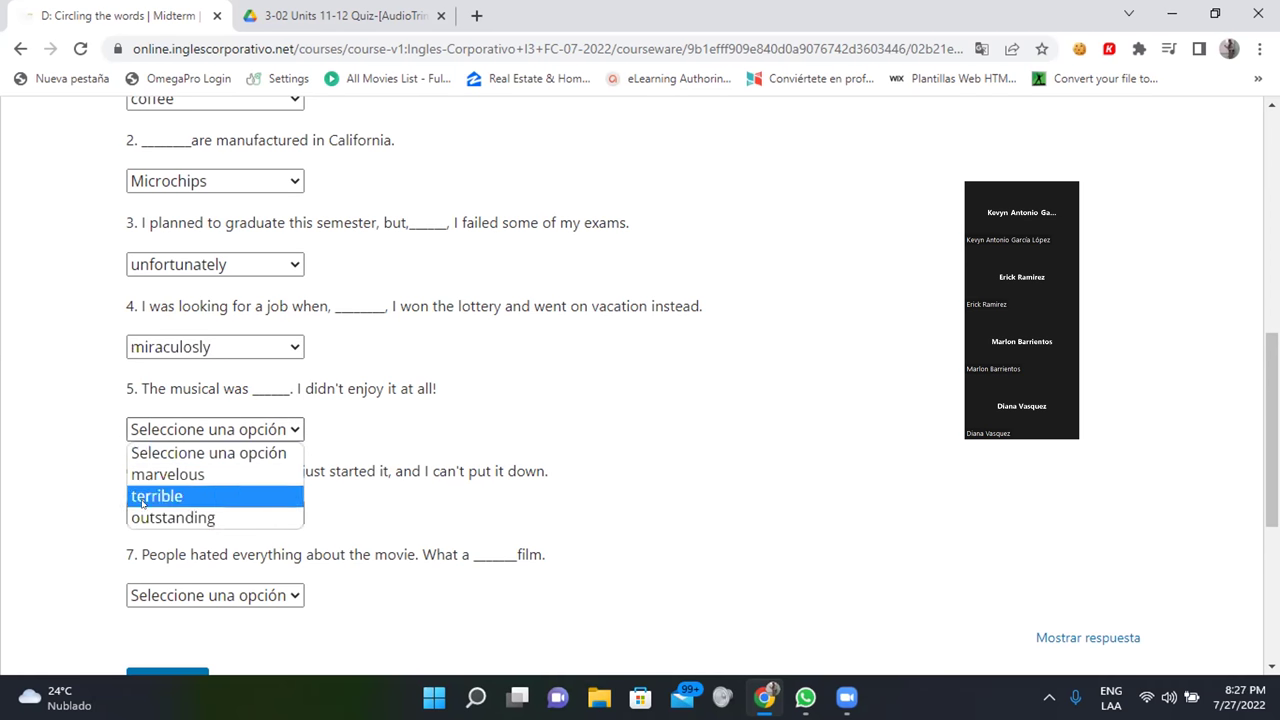
click(180, 498)
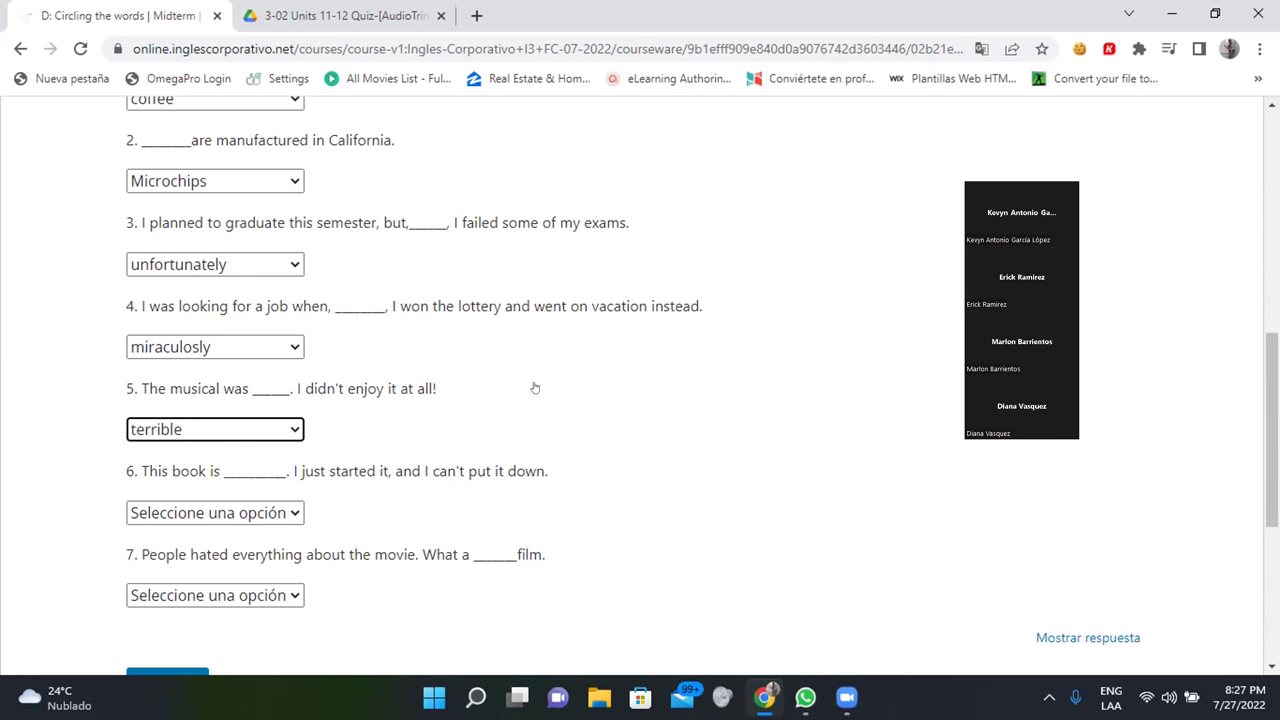
scroll(538, 385, down, 1)
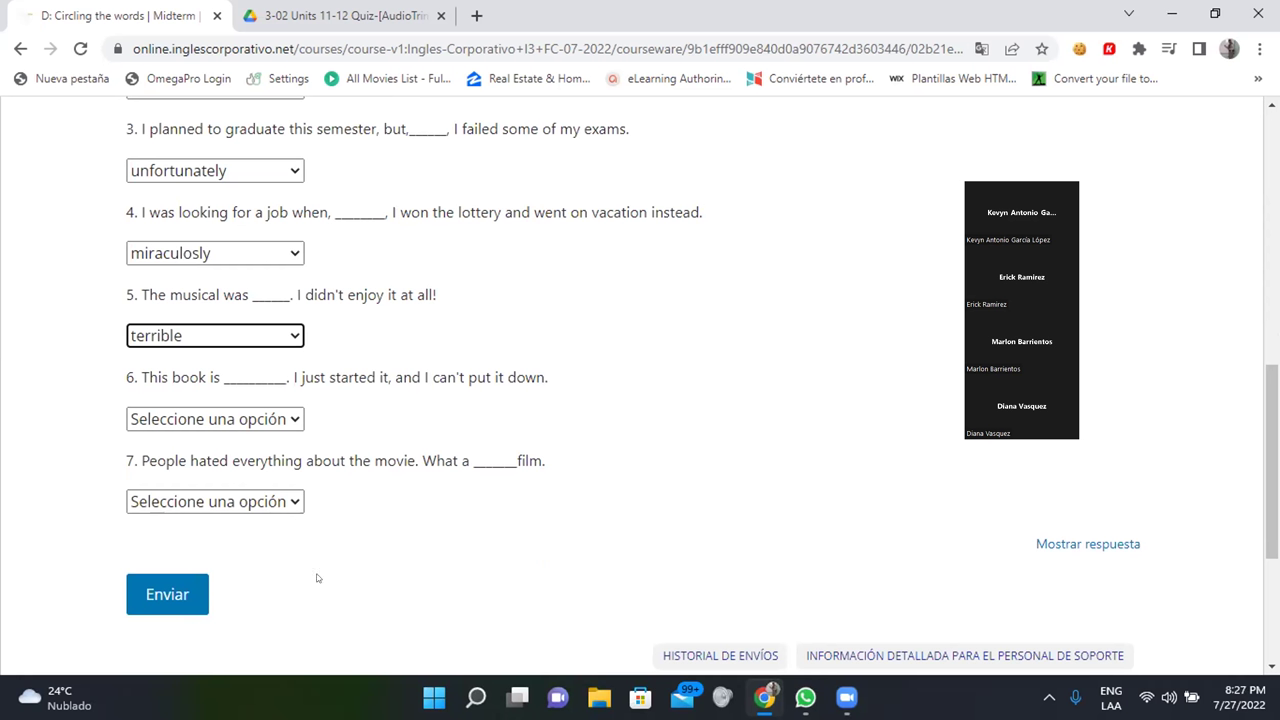
click(229, 416)
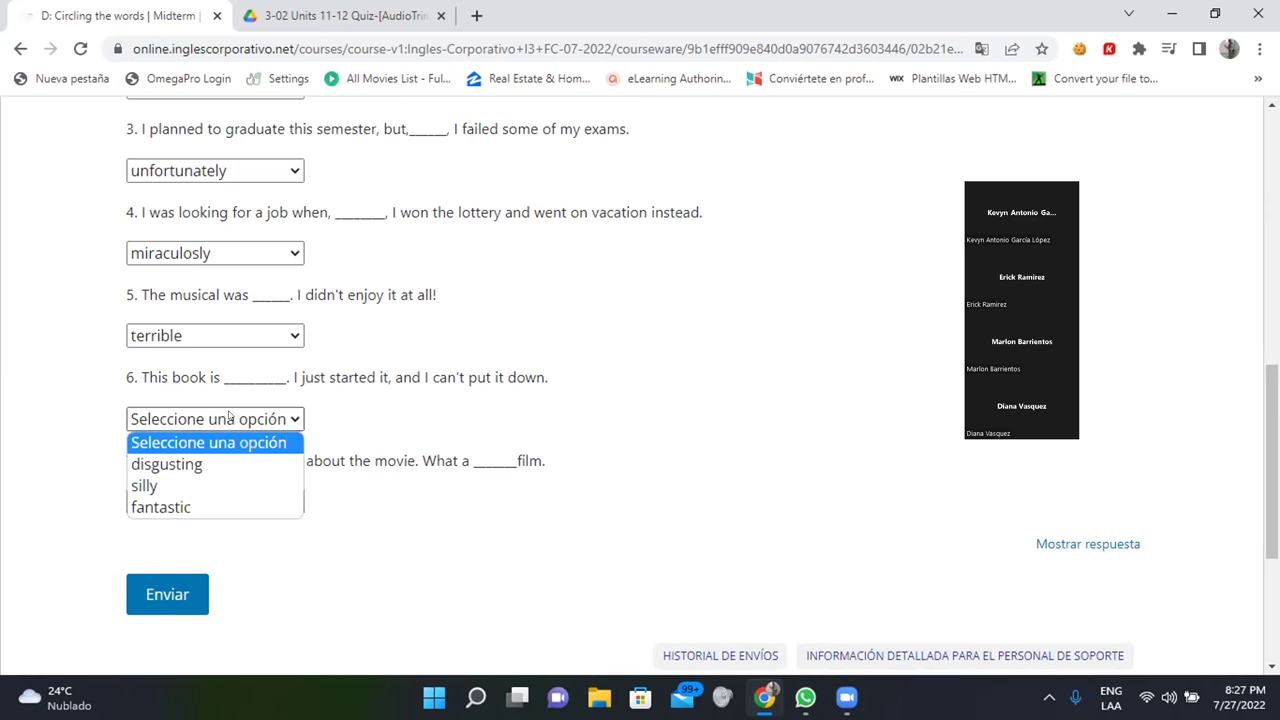
click(167, 507)
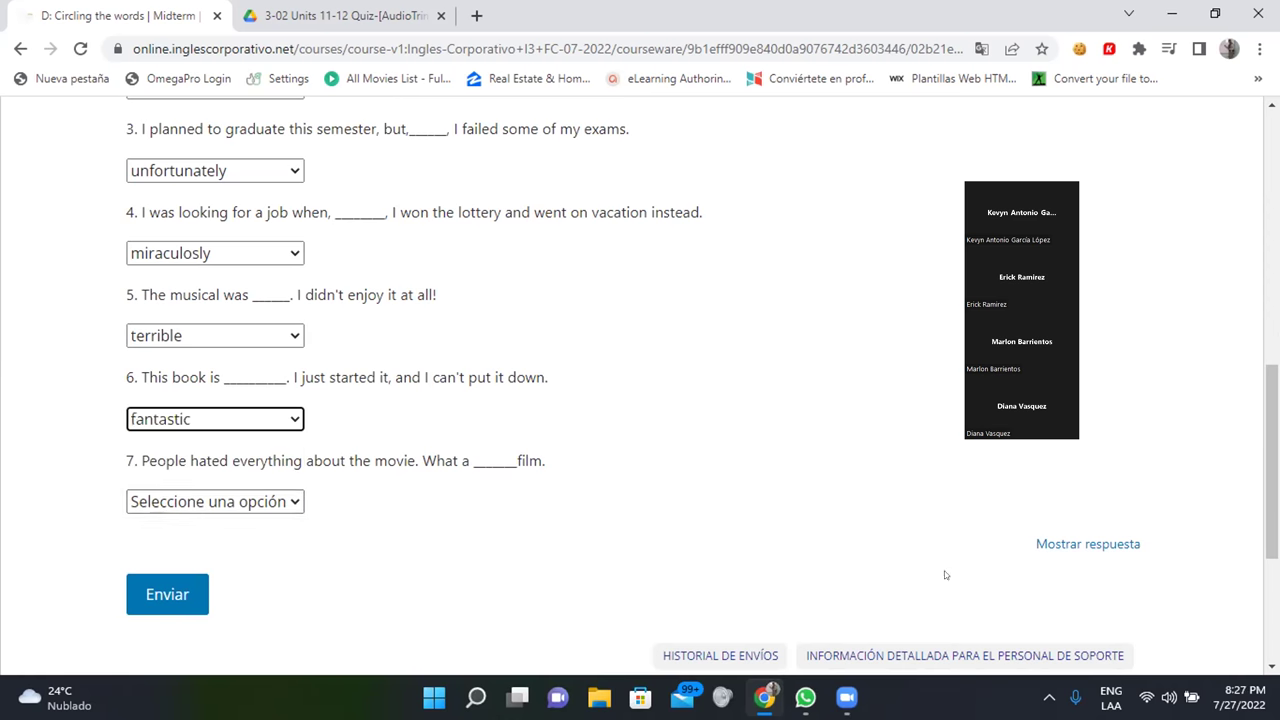
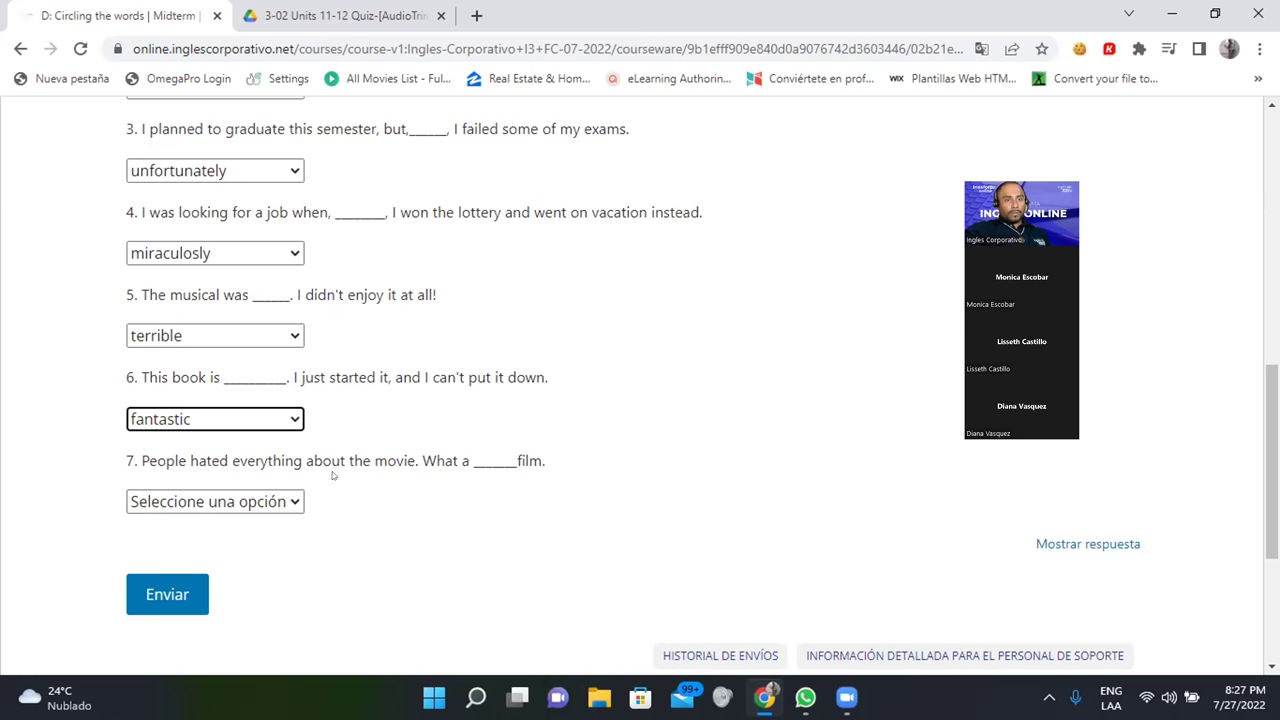
- Answer question 7 about the movie people hated with "fabulous"
key(Tab)
key(alt+Down)
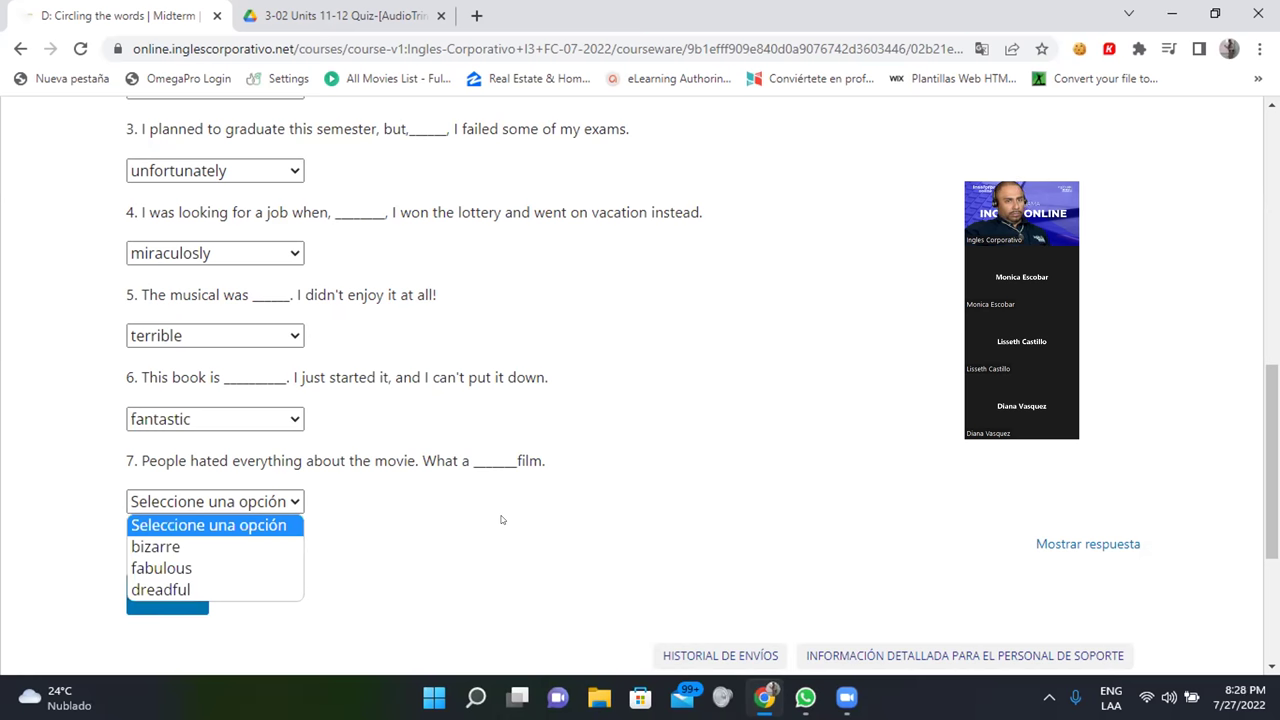
click(155, 574)
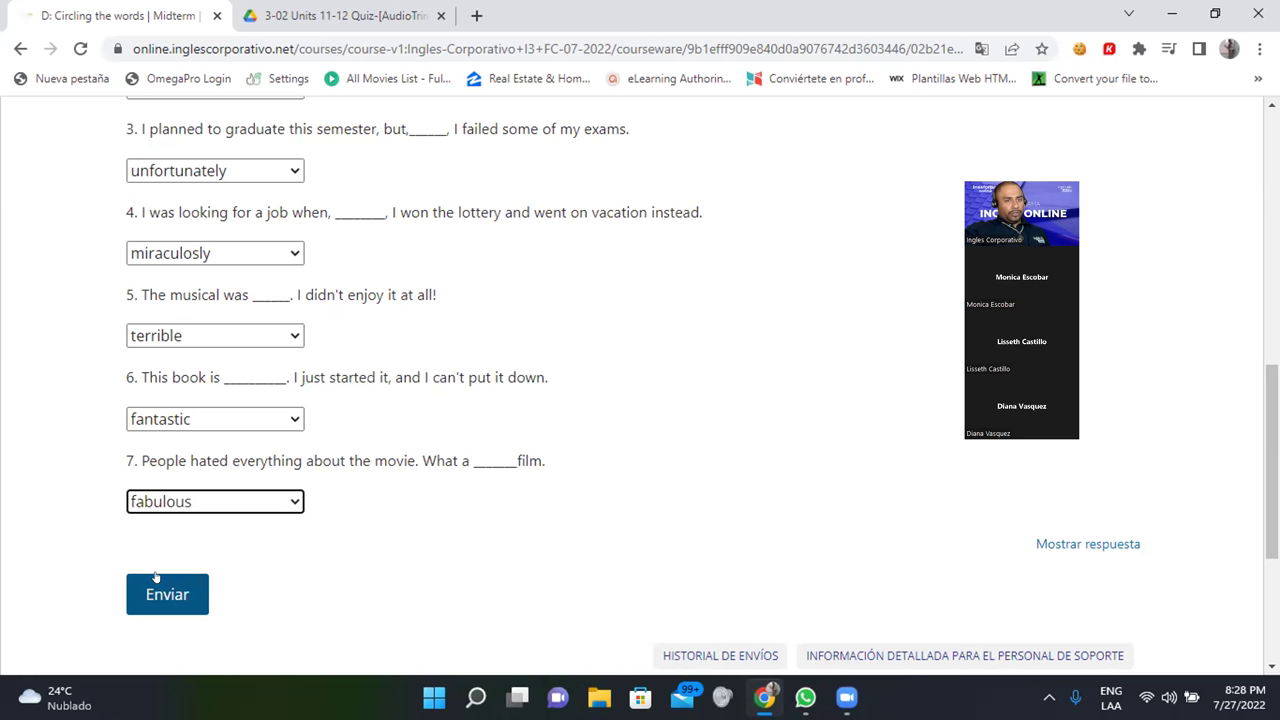
- Change the question 7 answer to "dreadful" and submit the exercise
click(276, 506)
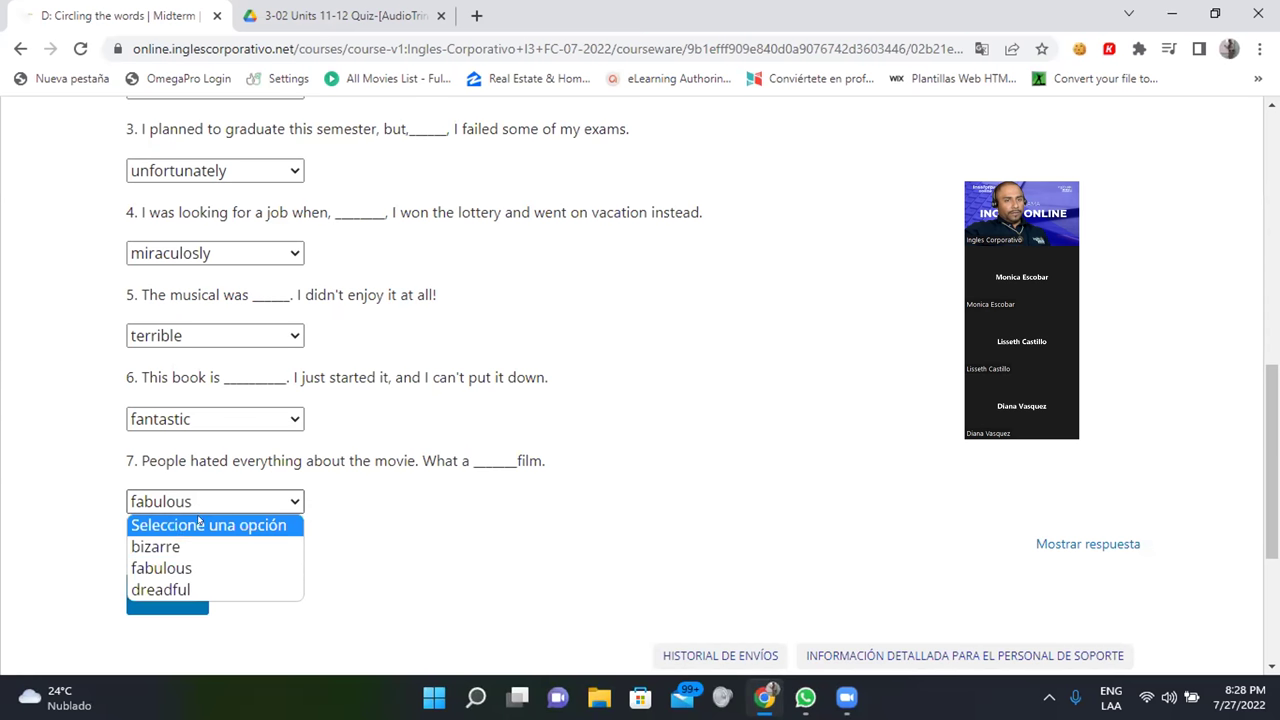
click(143, 589)
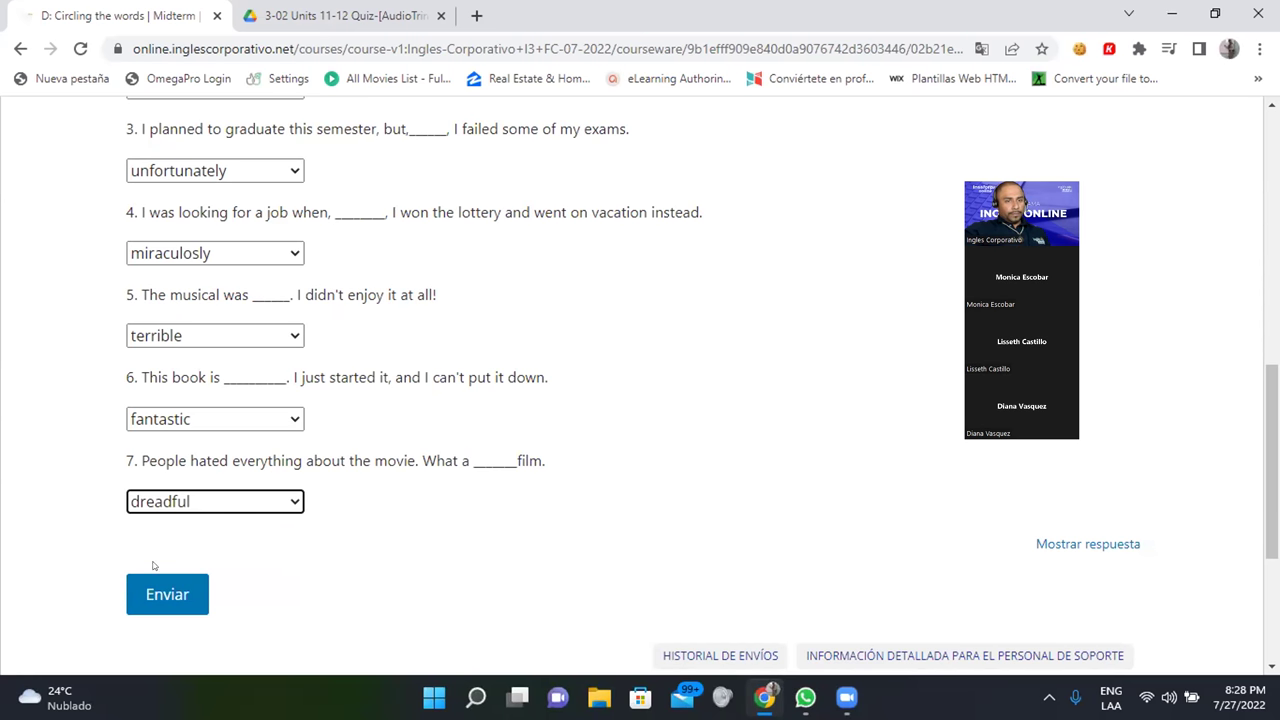
click(172, 593)
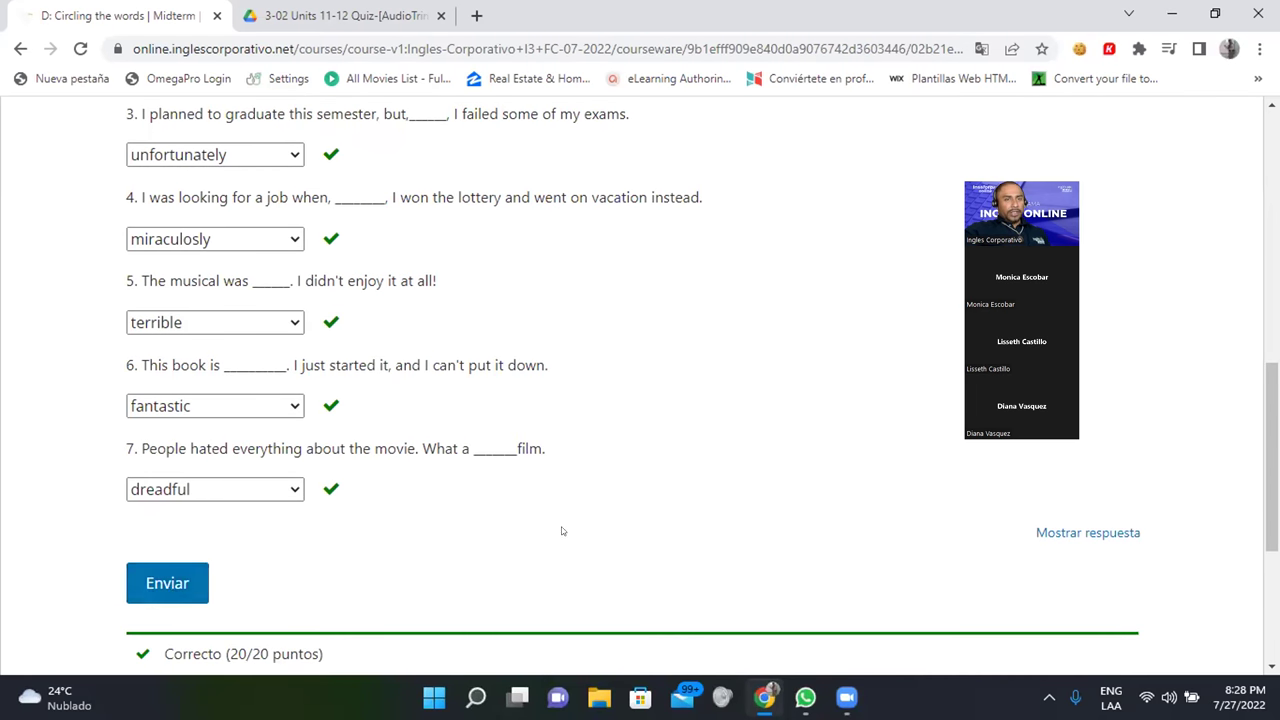
- Open the "E: Reading" section of the midterm and go through its passage and questions
scroll(560, 535, up, 1)
scroll(622, 535, up, 1)
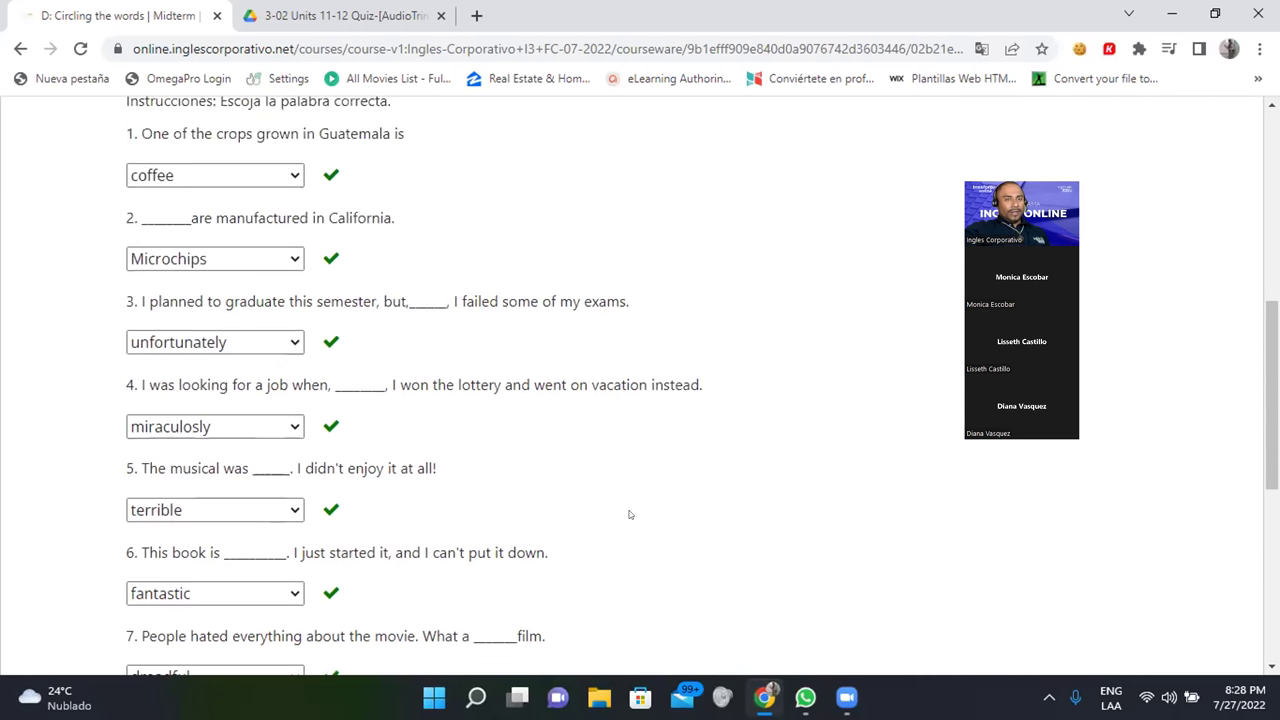
scroll(629, 514, up, 4)
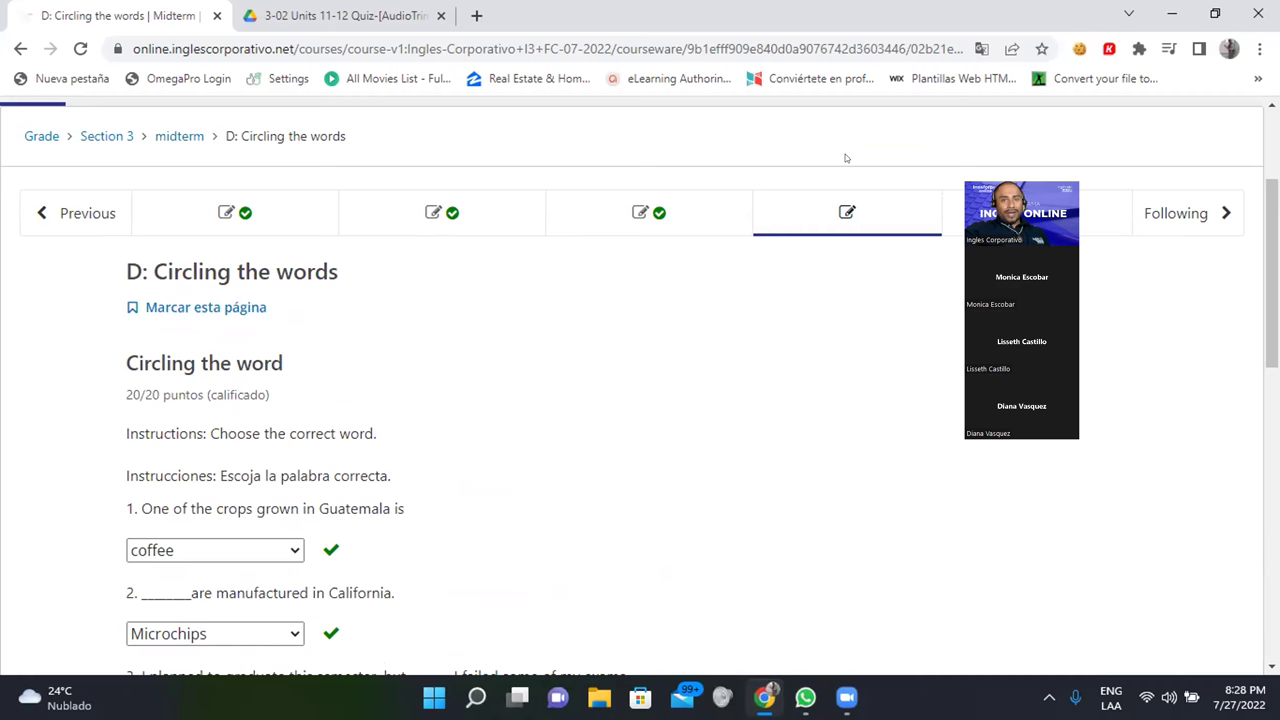
click(1037, 212)
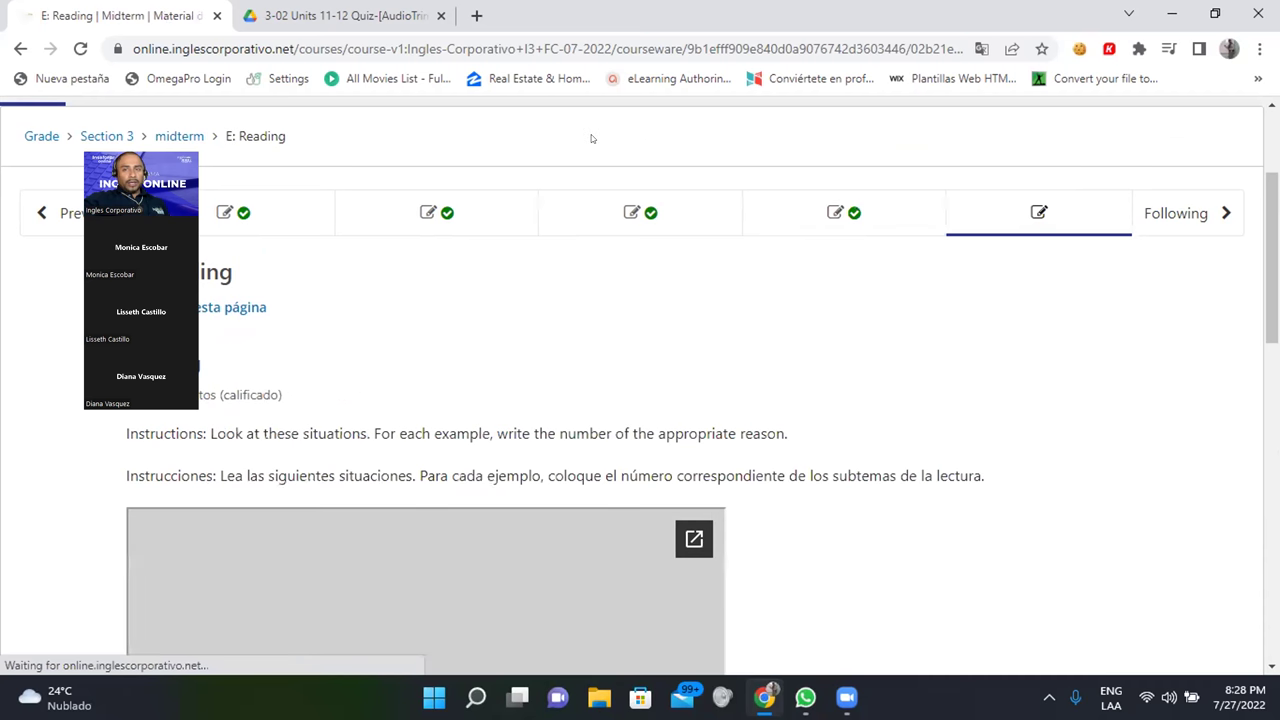
scroll(517, 295, down, 6)
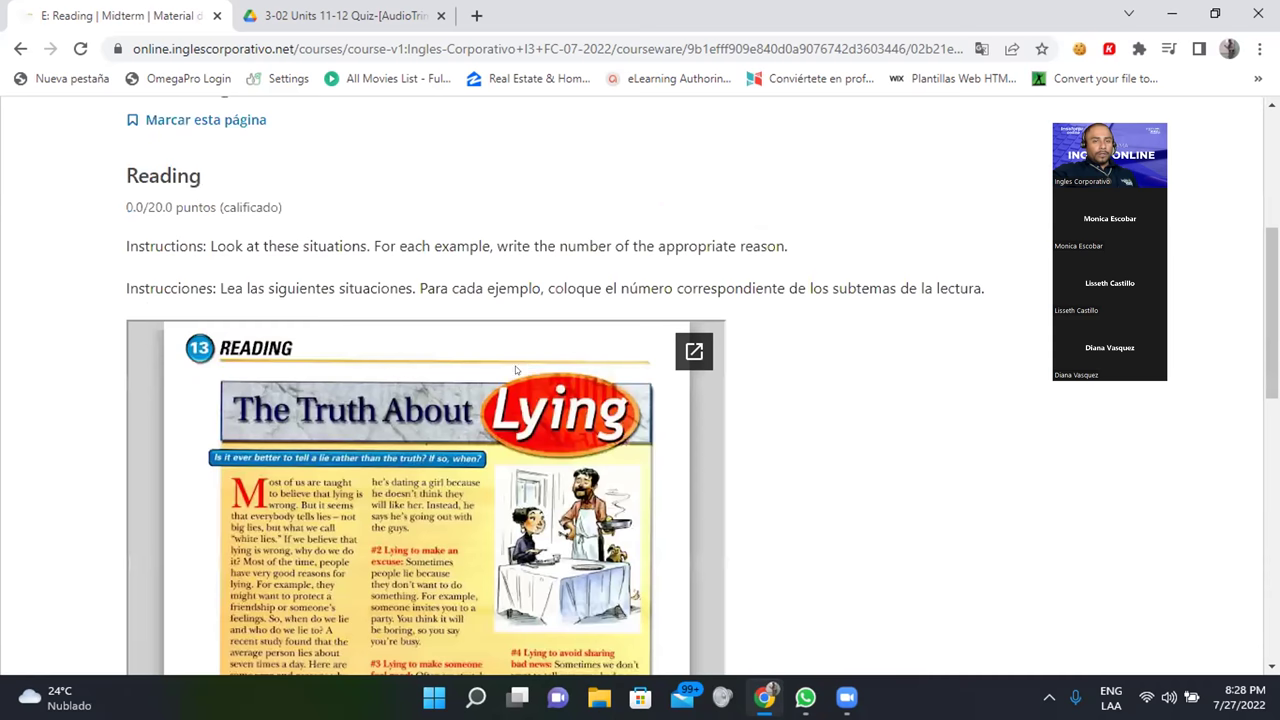
scroll(545, 405, down, 2)
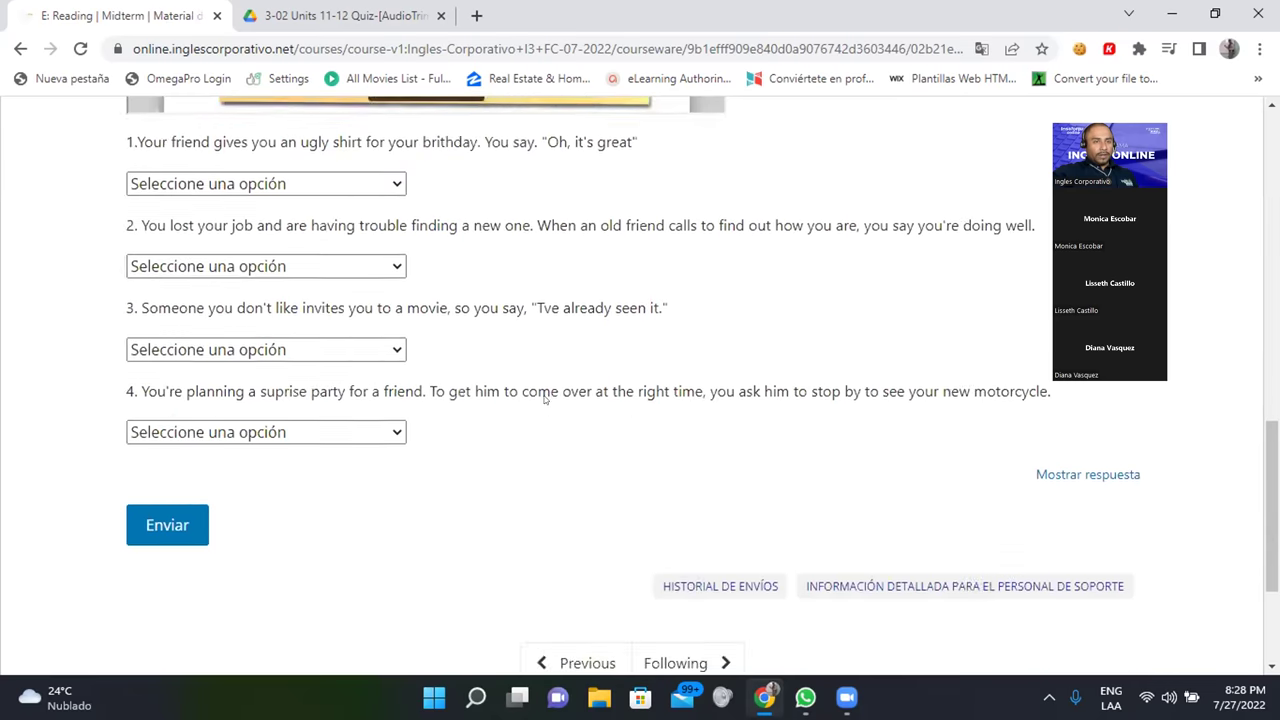
scroll(545, 400, up, 2)
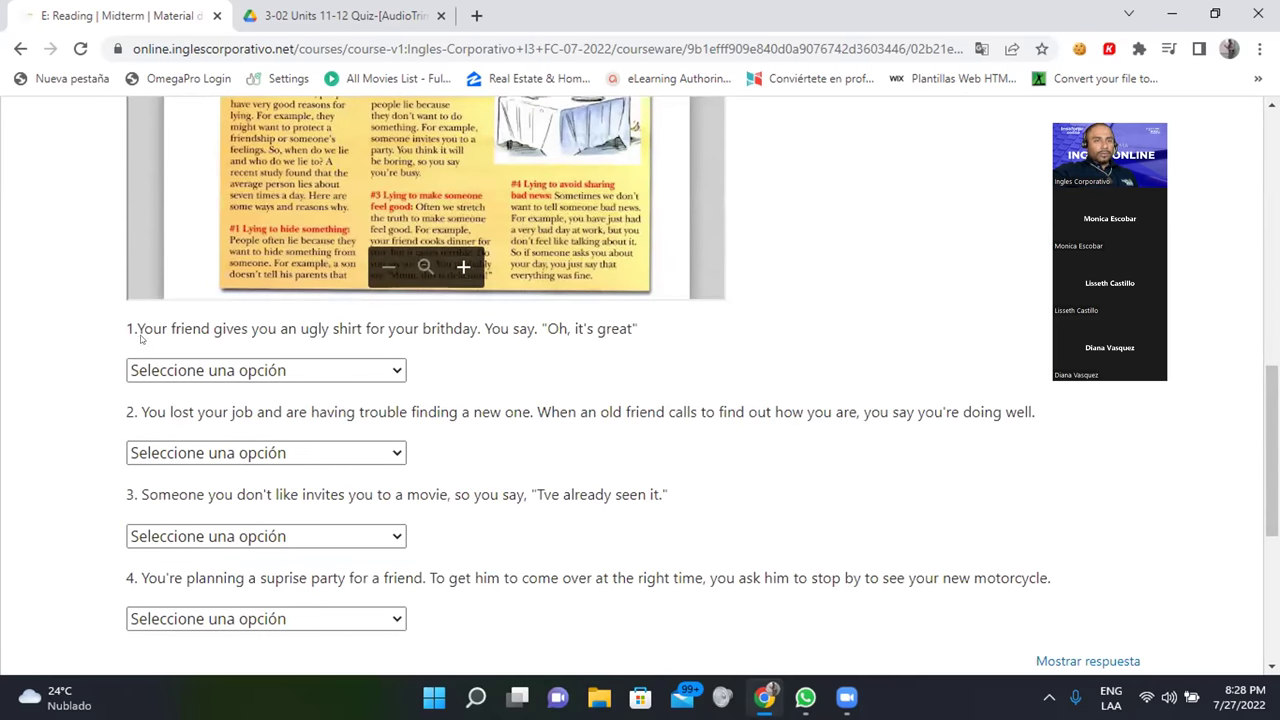
- Review the situation in question 1 against the reading passage and answer it with "#3 Lying to make someone feel good"
drag(137, 330, 711, 341)
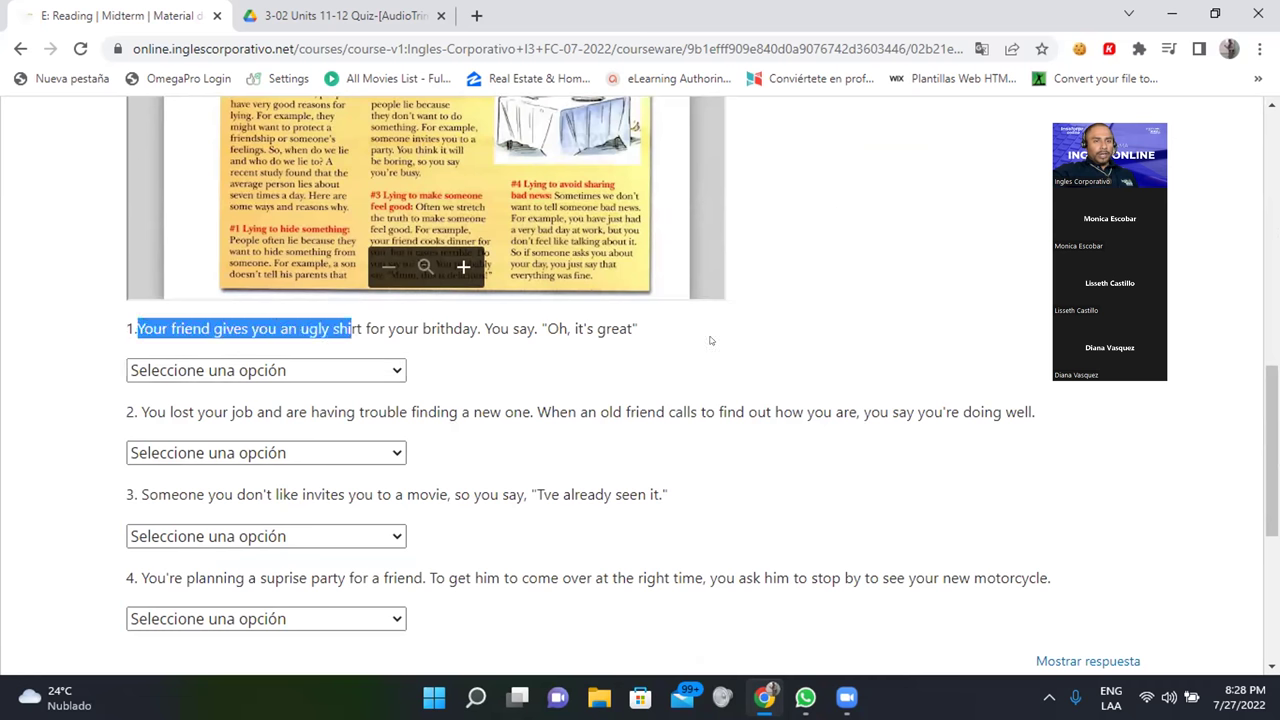
click(405, 370)
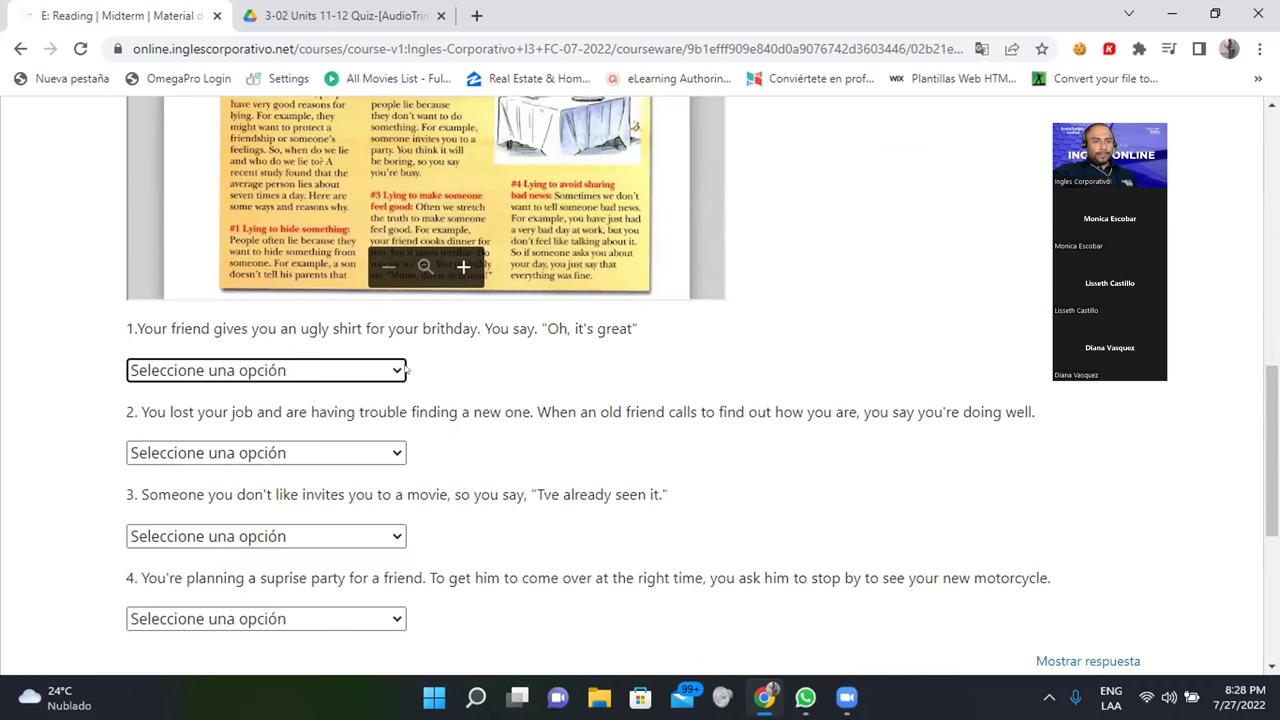
click(404, 368)
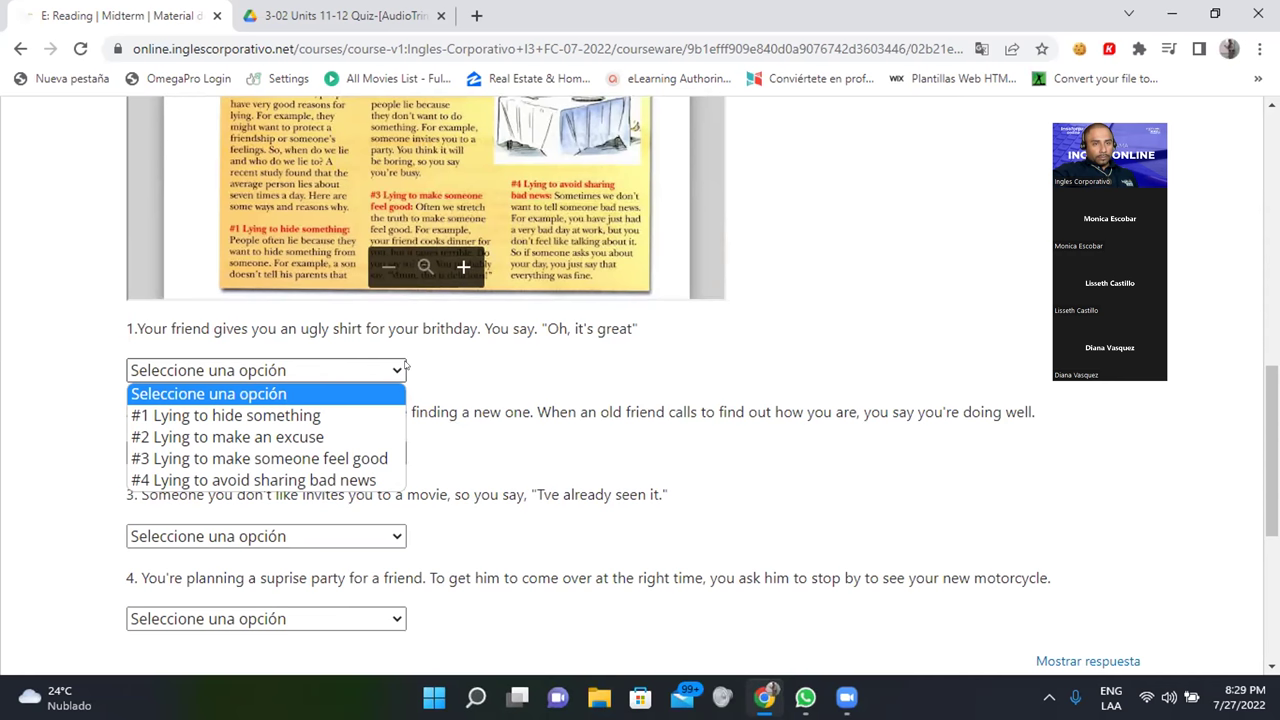
click(530, 365)
scroll(528, 350, up, 1)
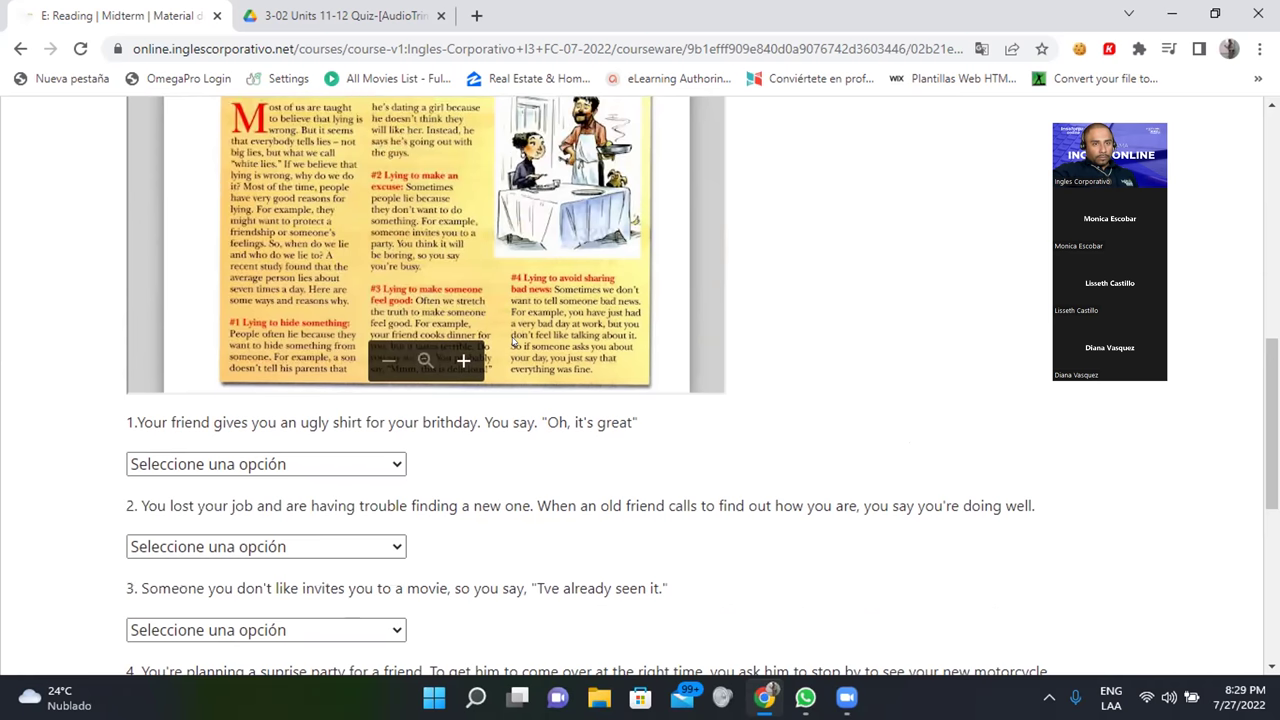
scroll(590, 265, up, 1)
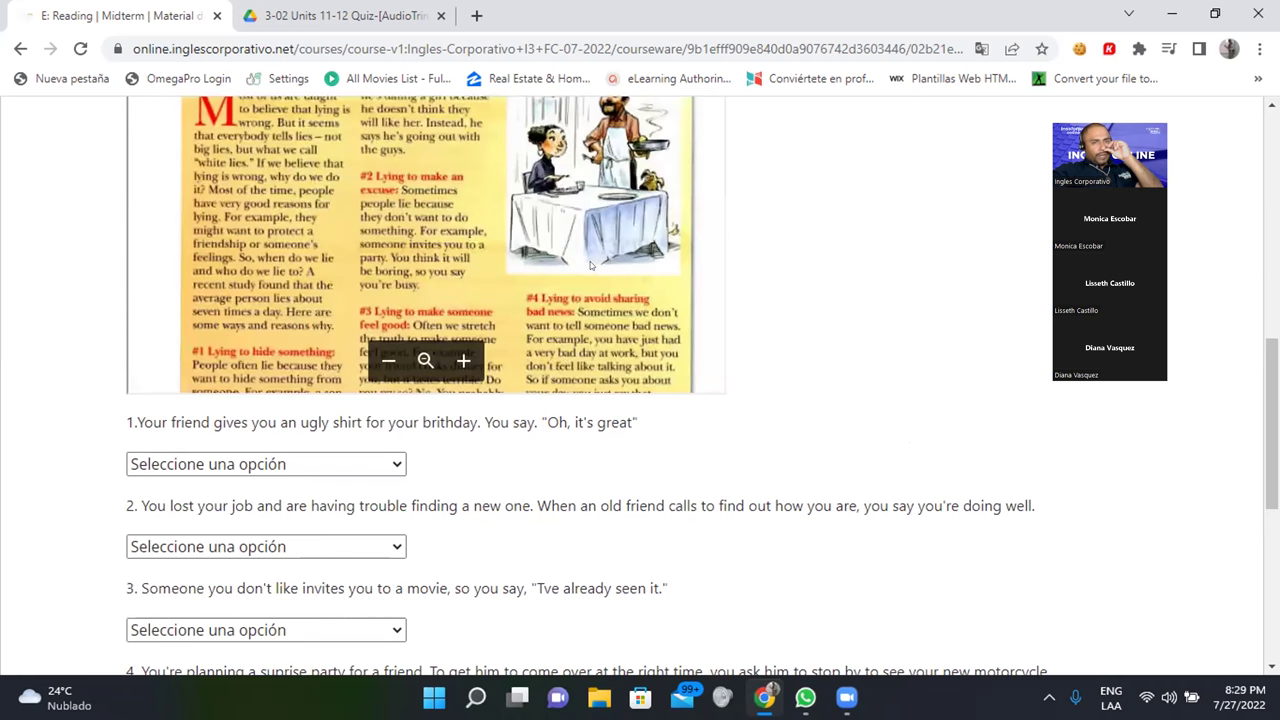
scroll(587, 264, down, 2)
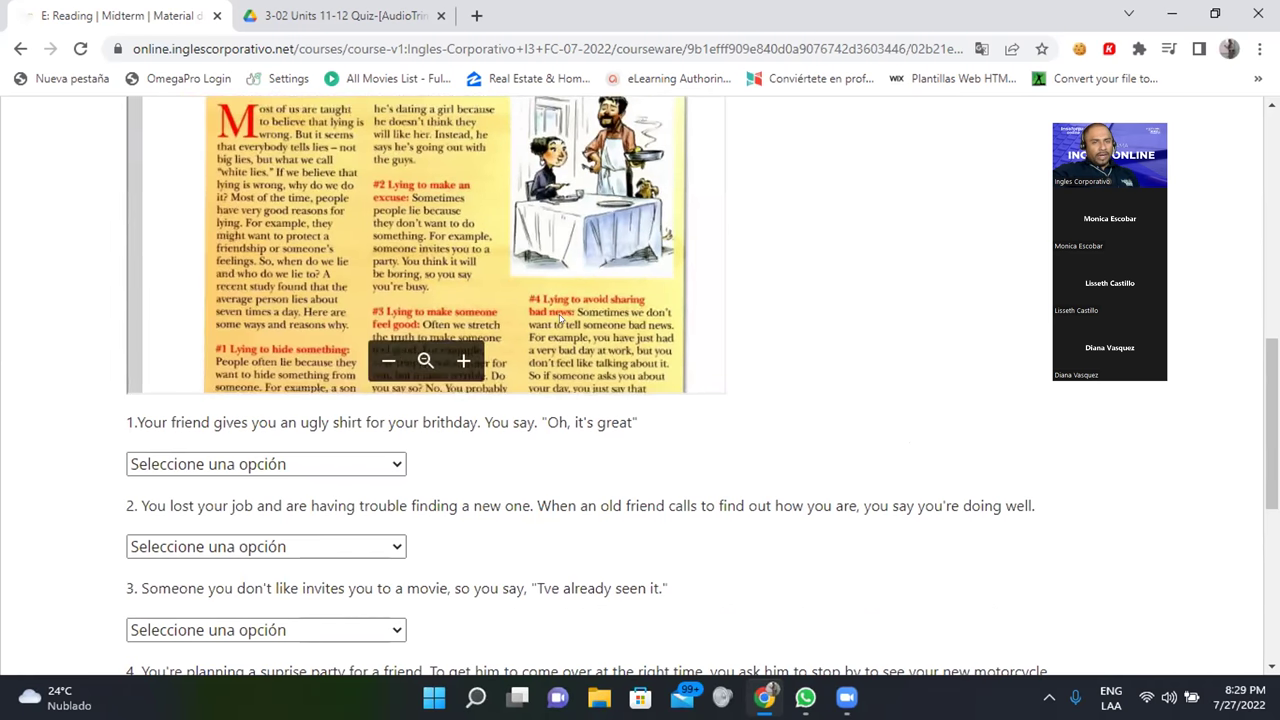
scroll(870, 530, down, 1)
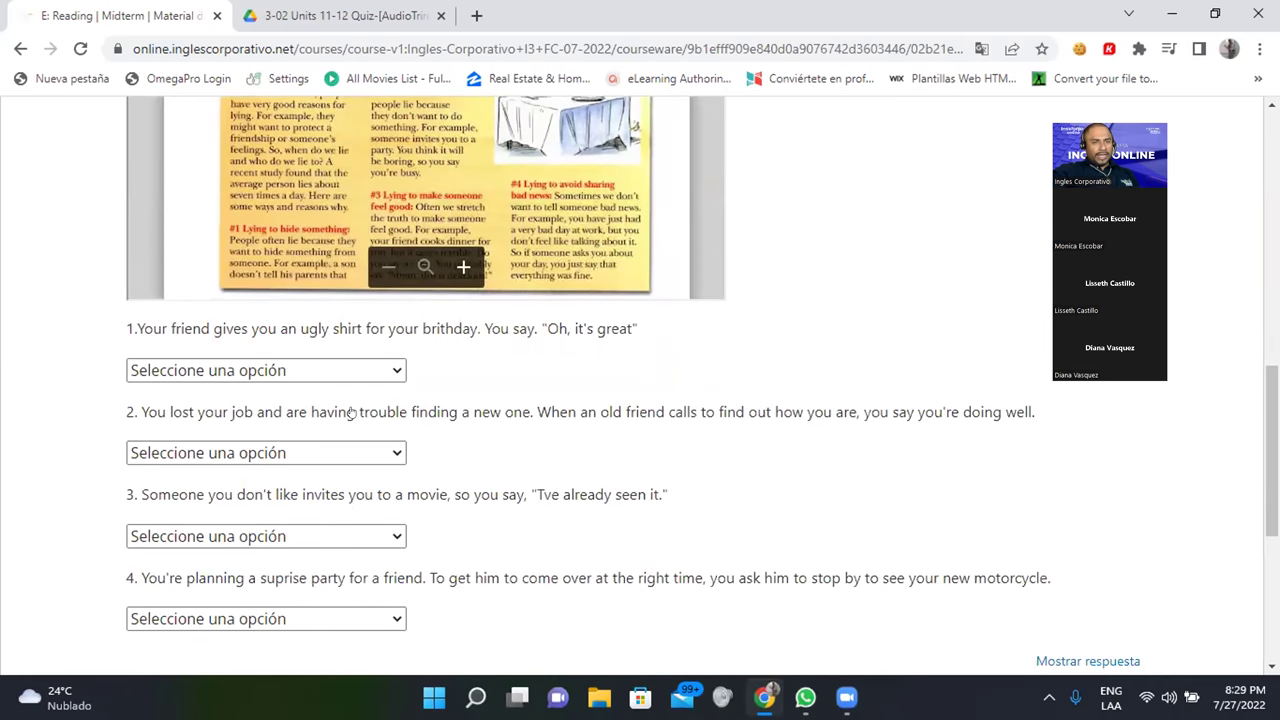
scroll(527, 386, down, 1)
scroll(527, 386, down, 1)
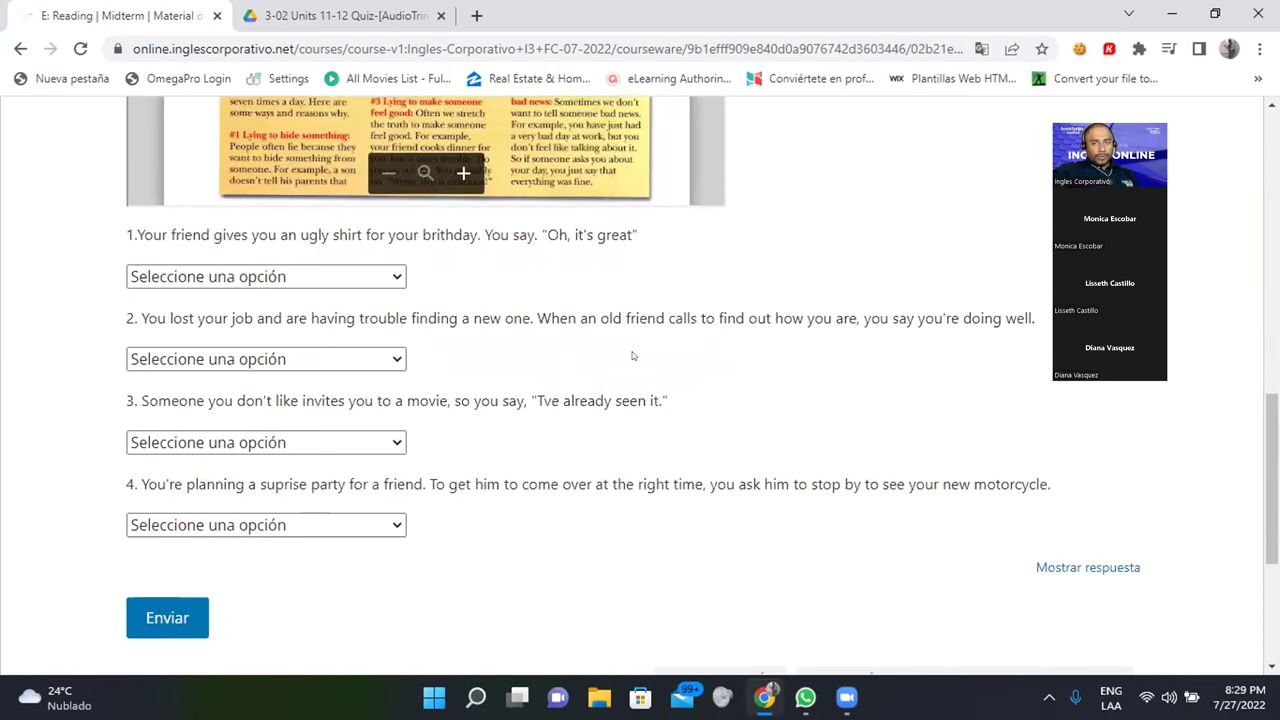
click(395, 270)
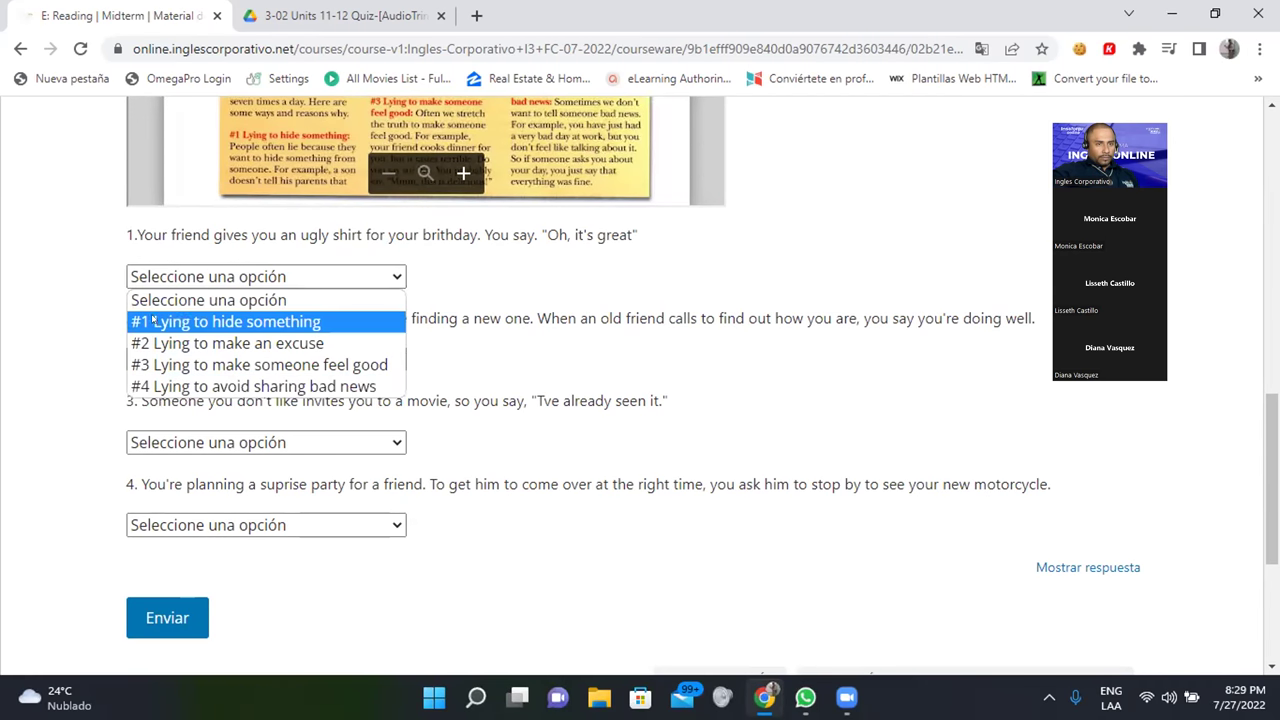
click(228, 367)
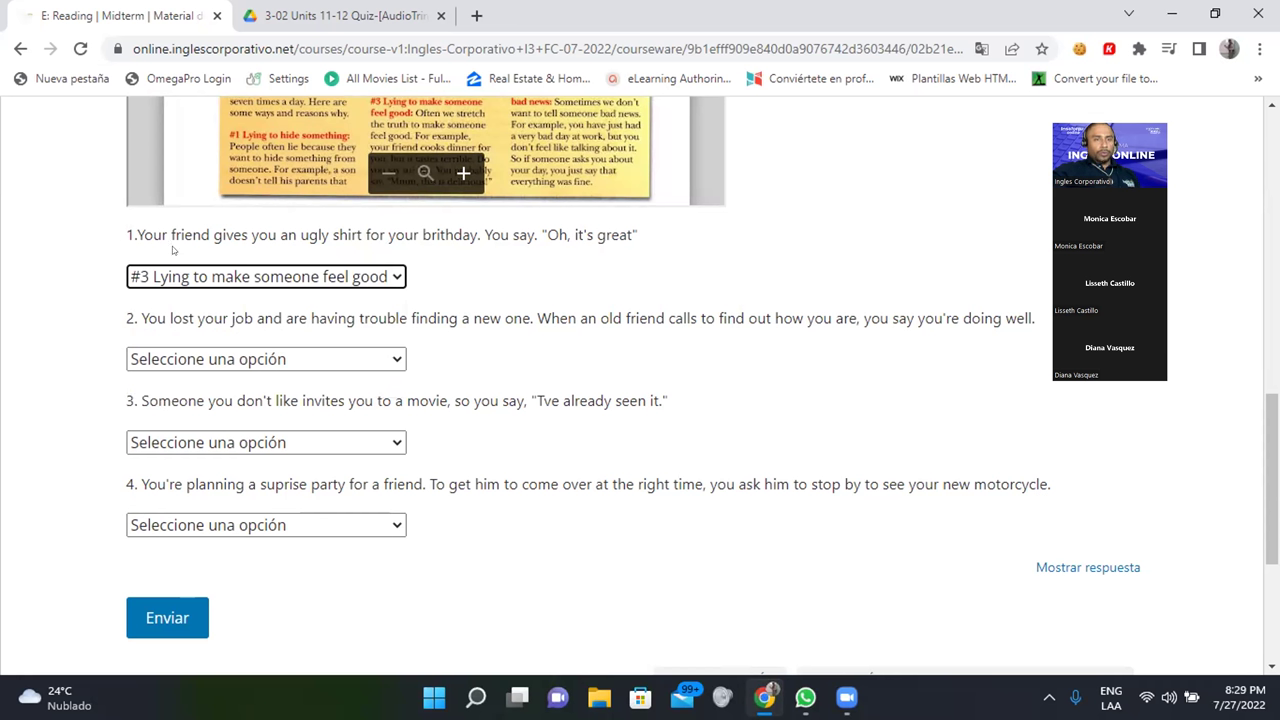
- Answer question 2 with "#4 Lying to avoid sharing bad news" and question 3 with "#2 Lying to make an excuse"
click(382, 352)
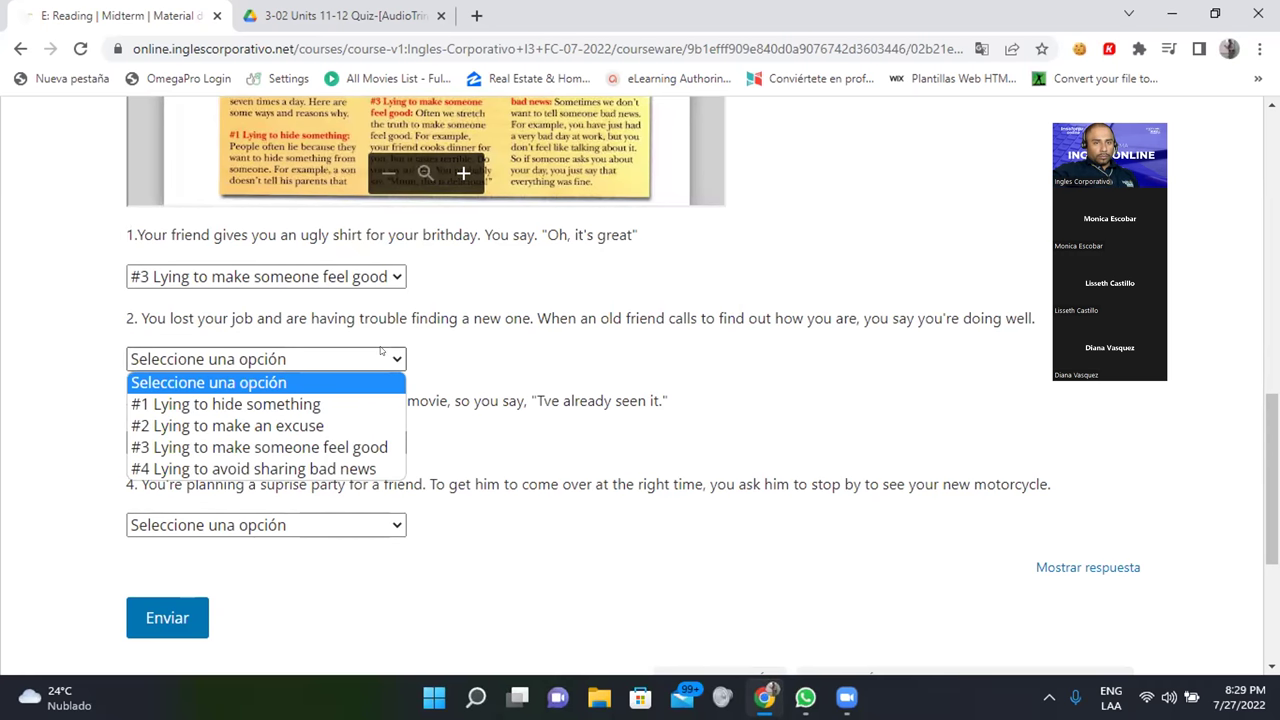
click(200, 466)
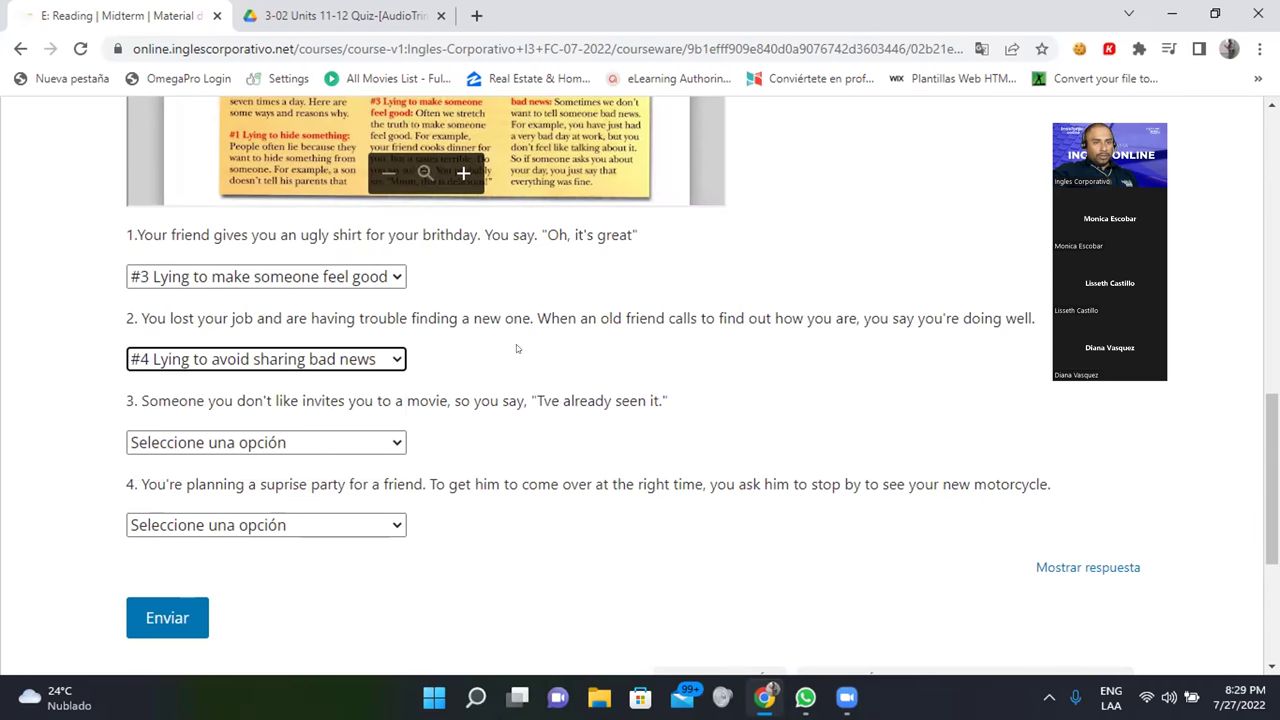
scroll(516, 344, down, 1)
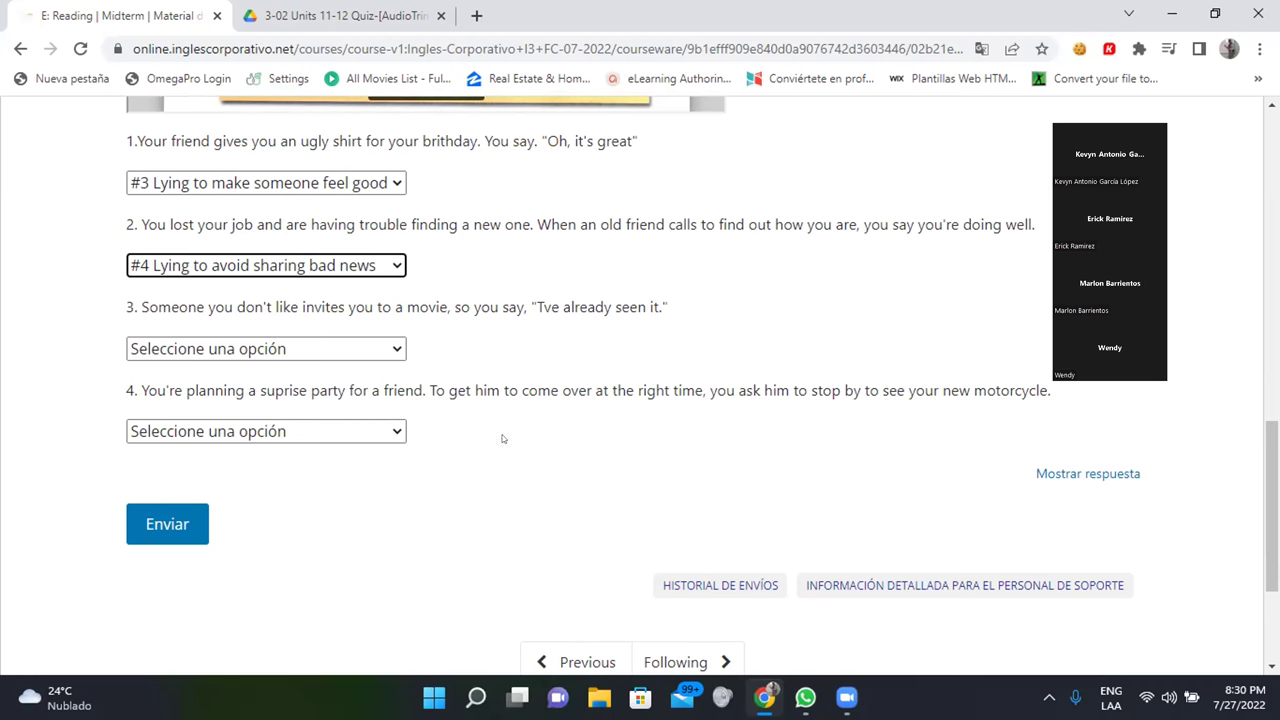
click(382, 352)
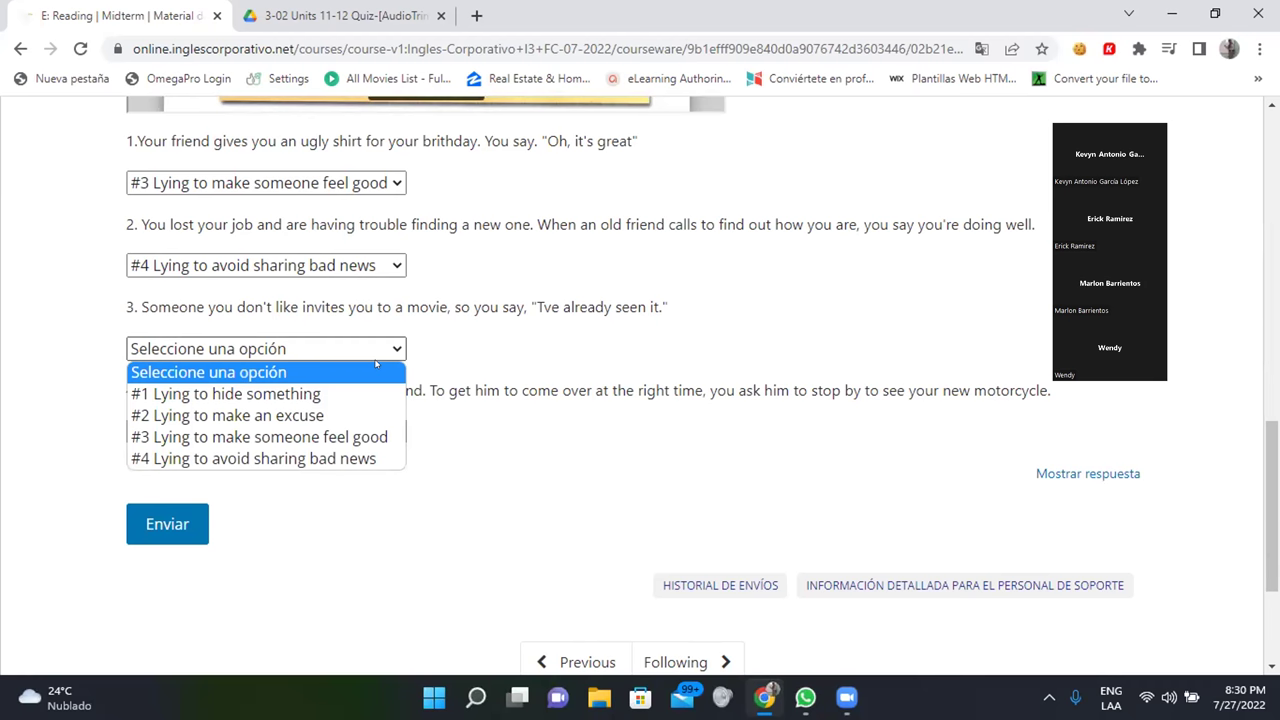
click(174, 413)
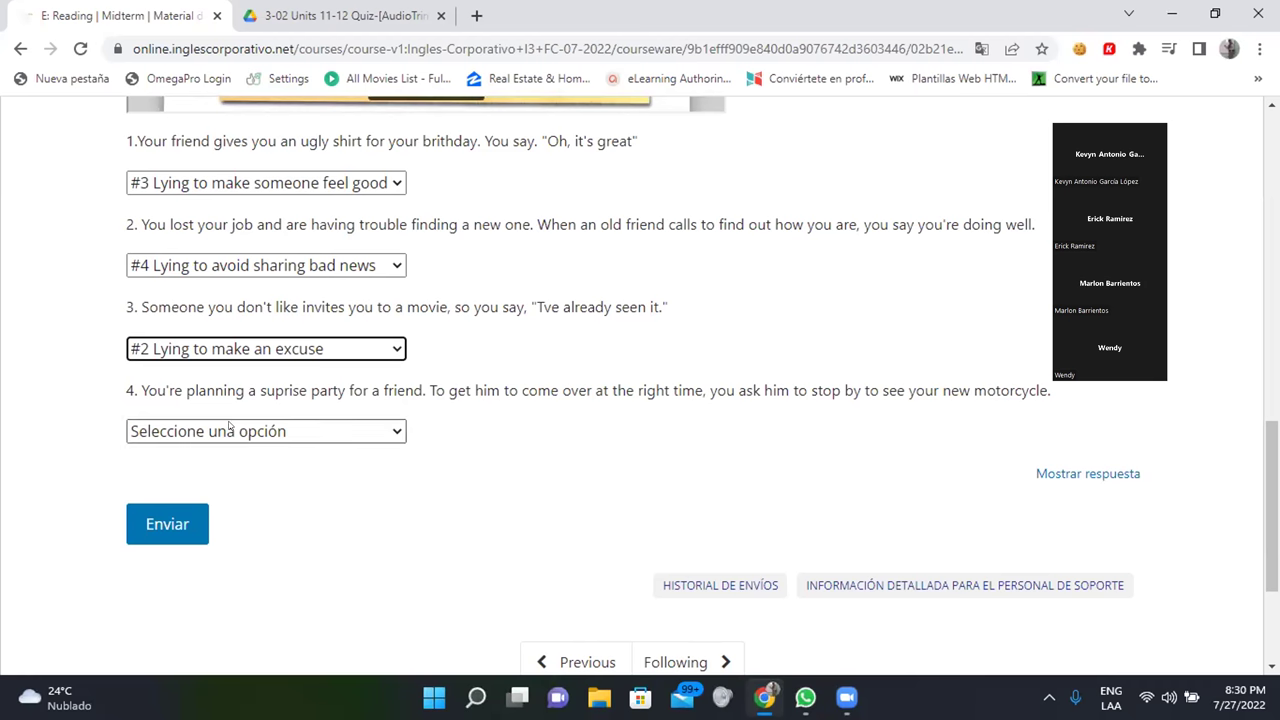
- Answer question 4 with "#1 Lying to hide something" and submit the reading exercise
click(334, 429)
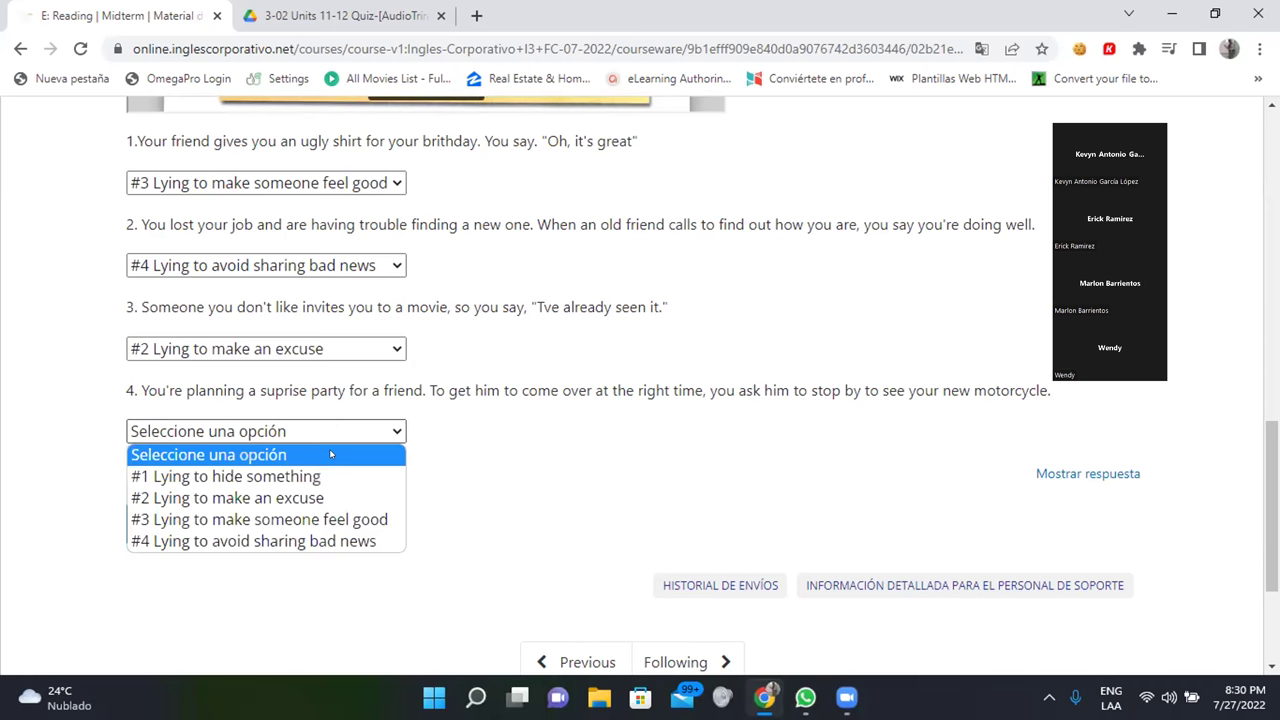
click(158, 474)
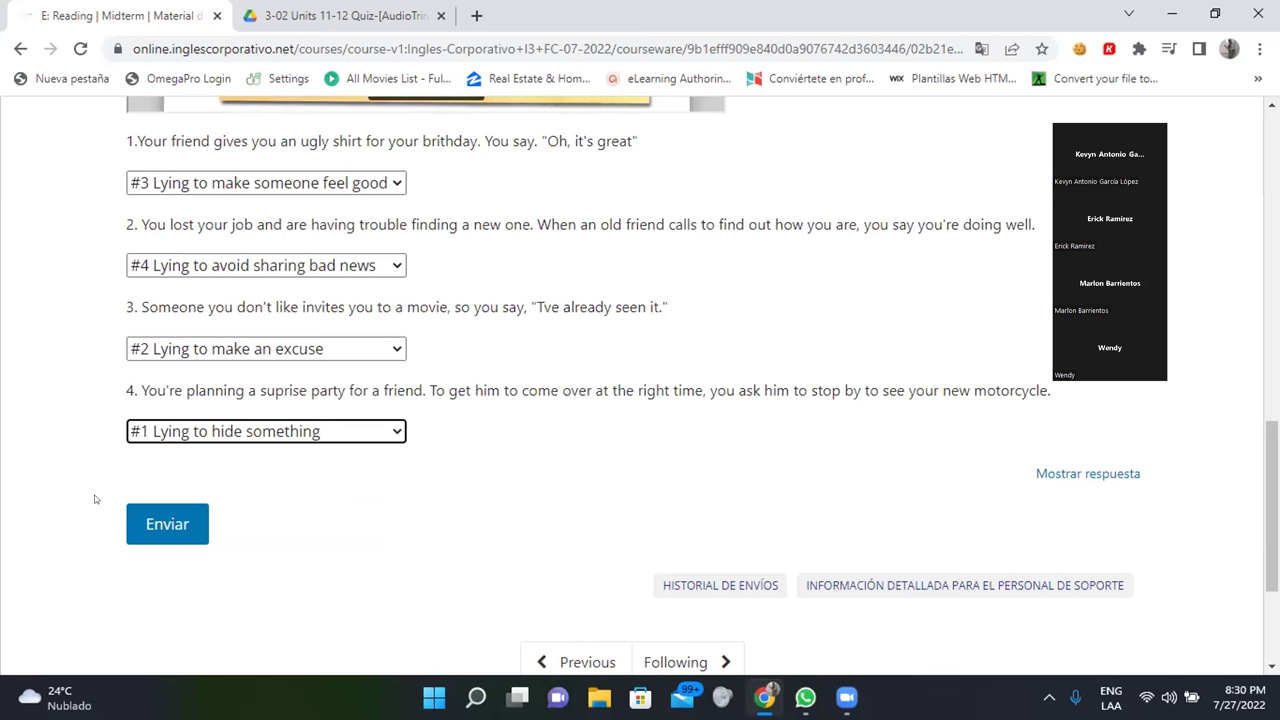
click(167, 516)
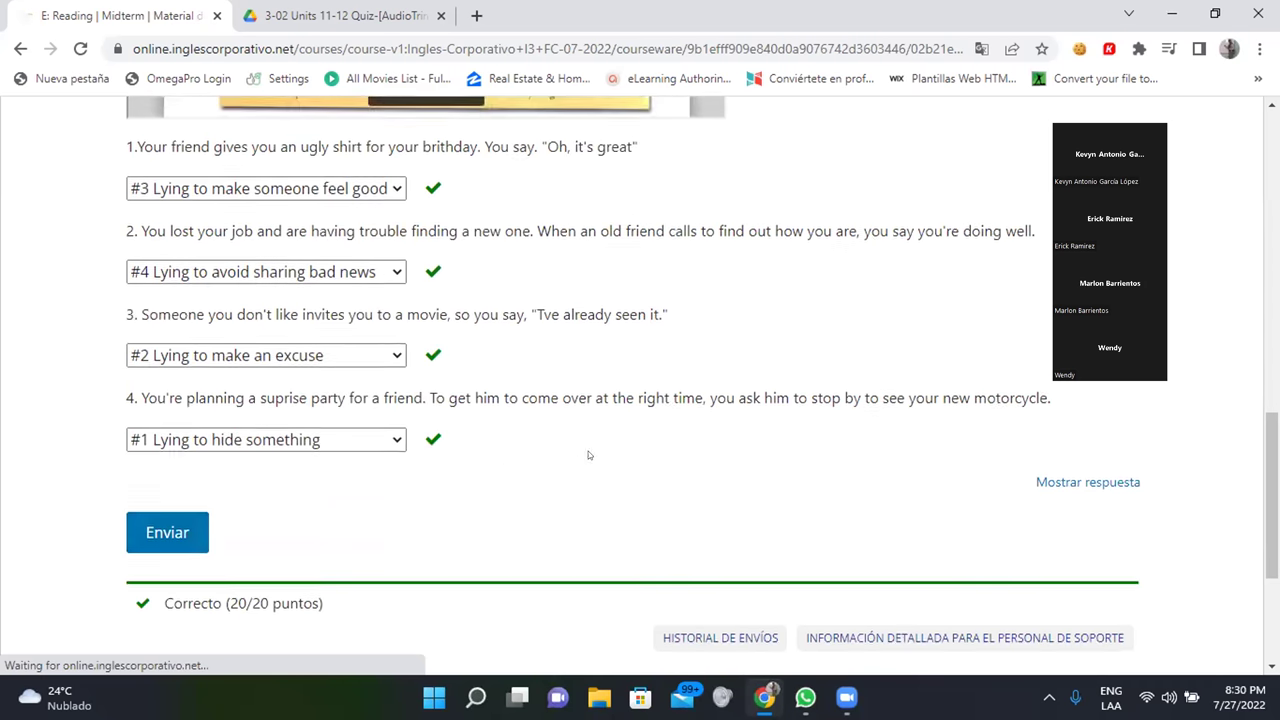
- Advance from the midterm to the Section 4 lesson "So that's what it means!" and open "4.1 Vocabulary: Feelings and gestures"
scroll(754, 442, up, 1)
scroll(880, 437, up, 4)
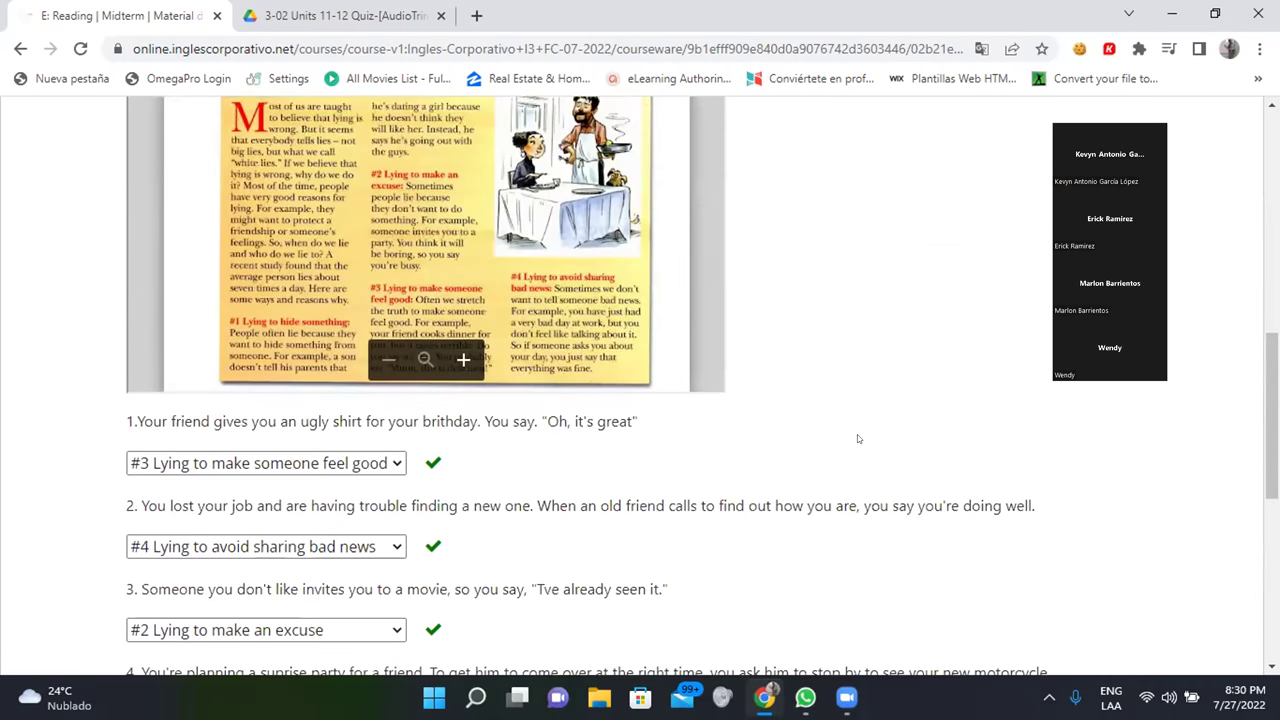
scroll(855, 430, up, 6)
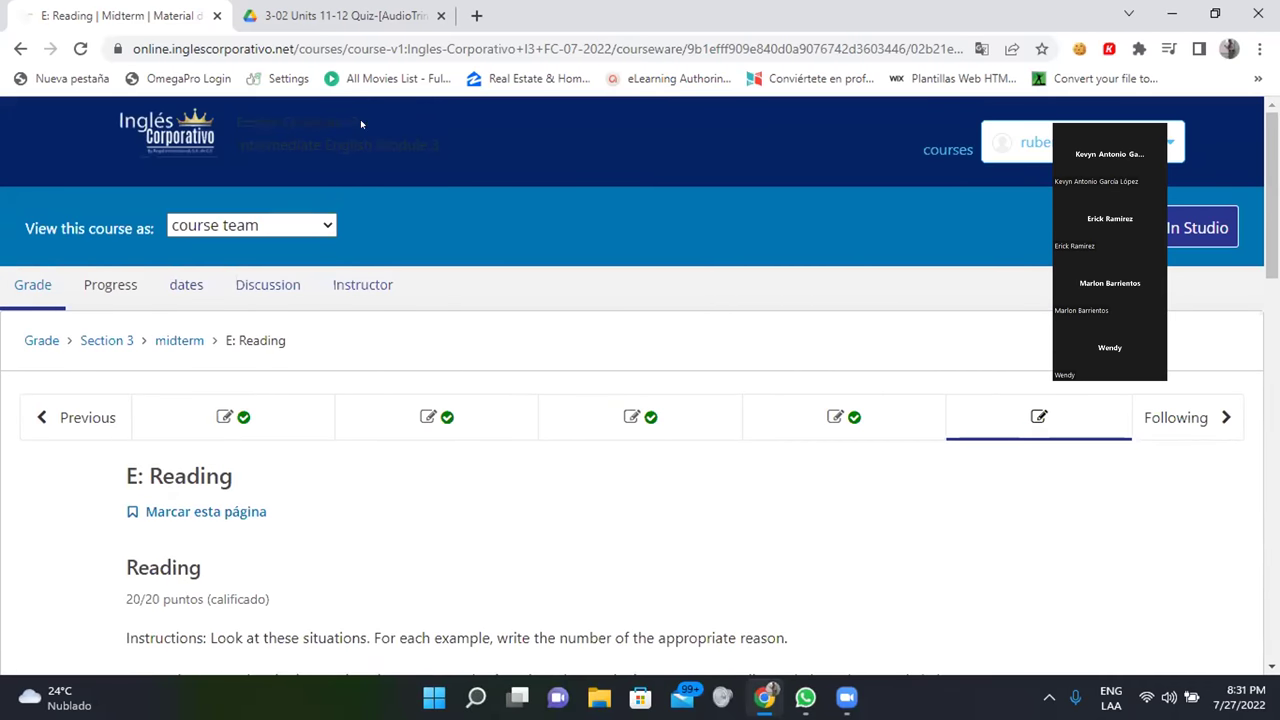
click(1191, 417)
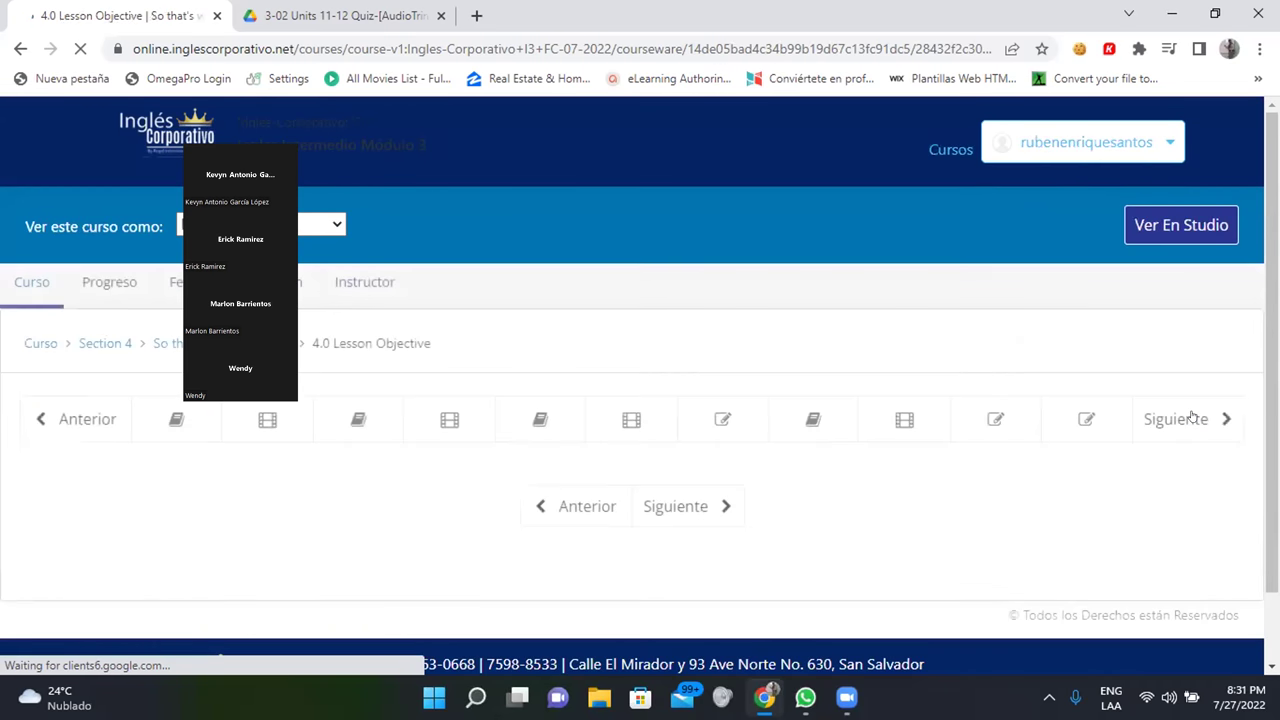
click(1086, 419)
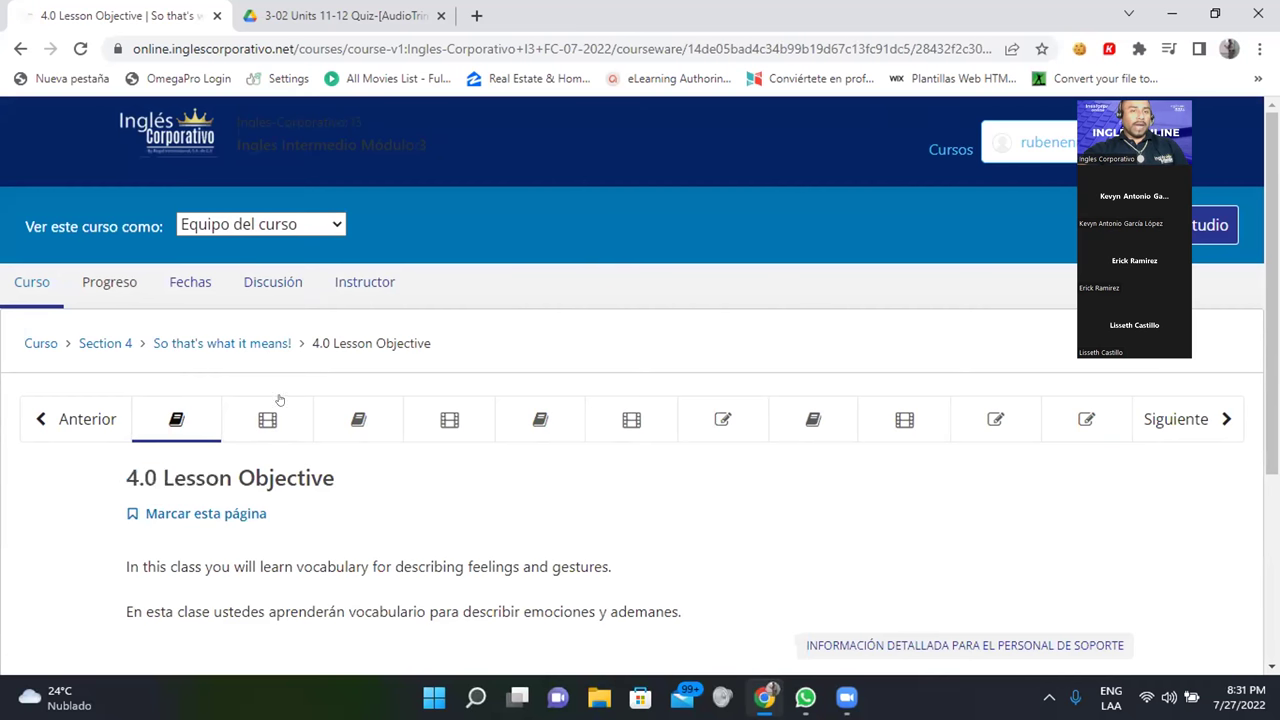
click(262, 421)
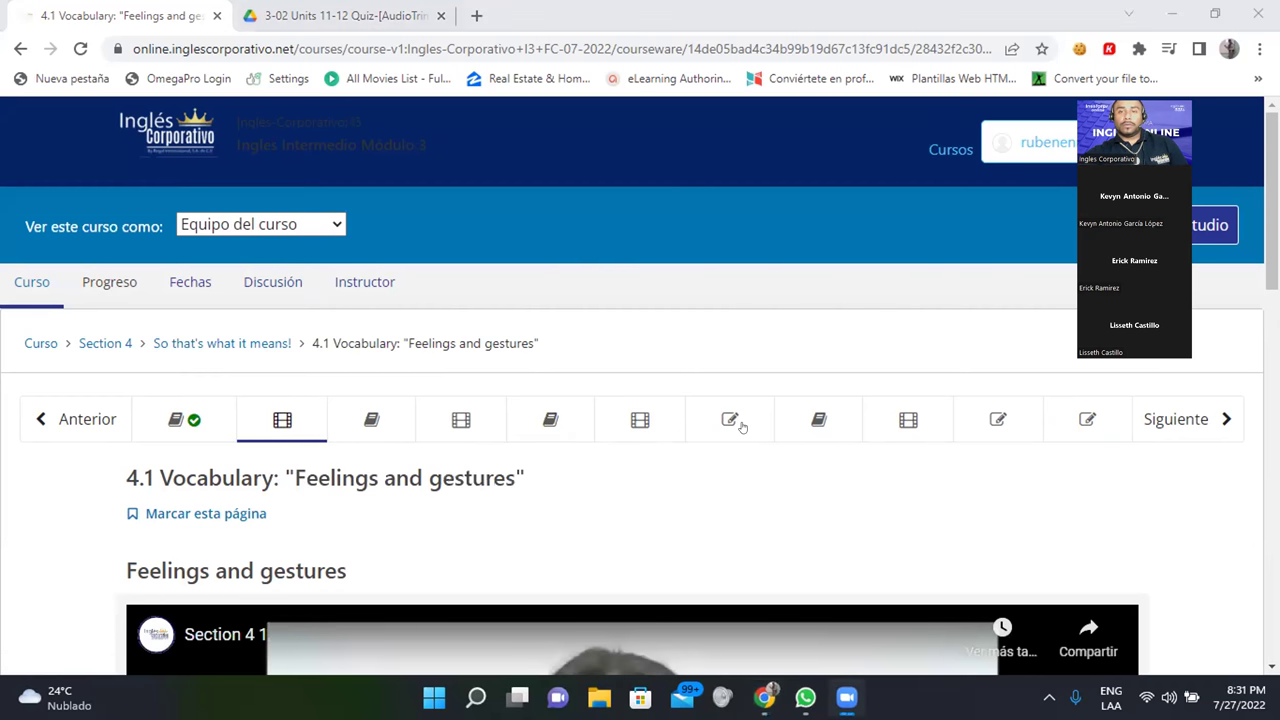
- Play the "Feelings and gestures" lesson video and switch it to full screen
scroll(745, 415, down, 2)
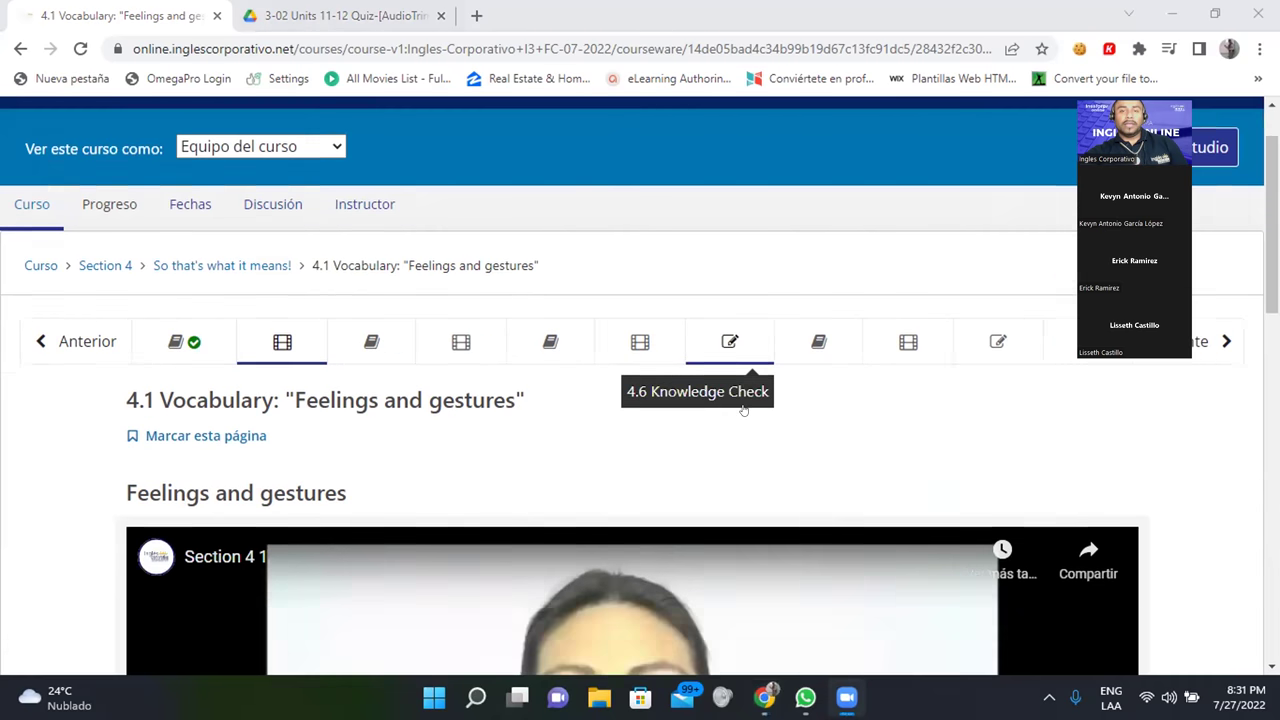
scroll(624, 402, down, 3)
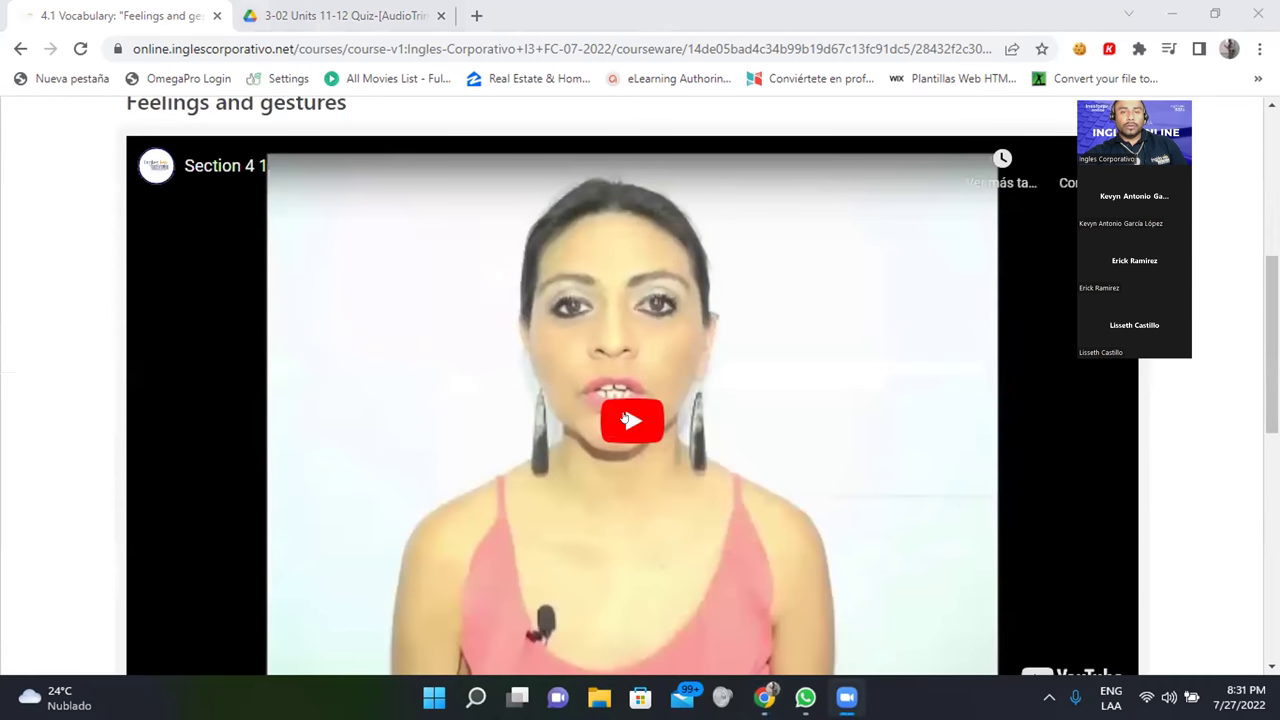
click(629, 414)
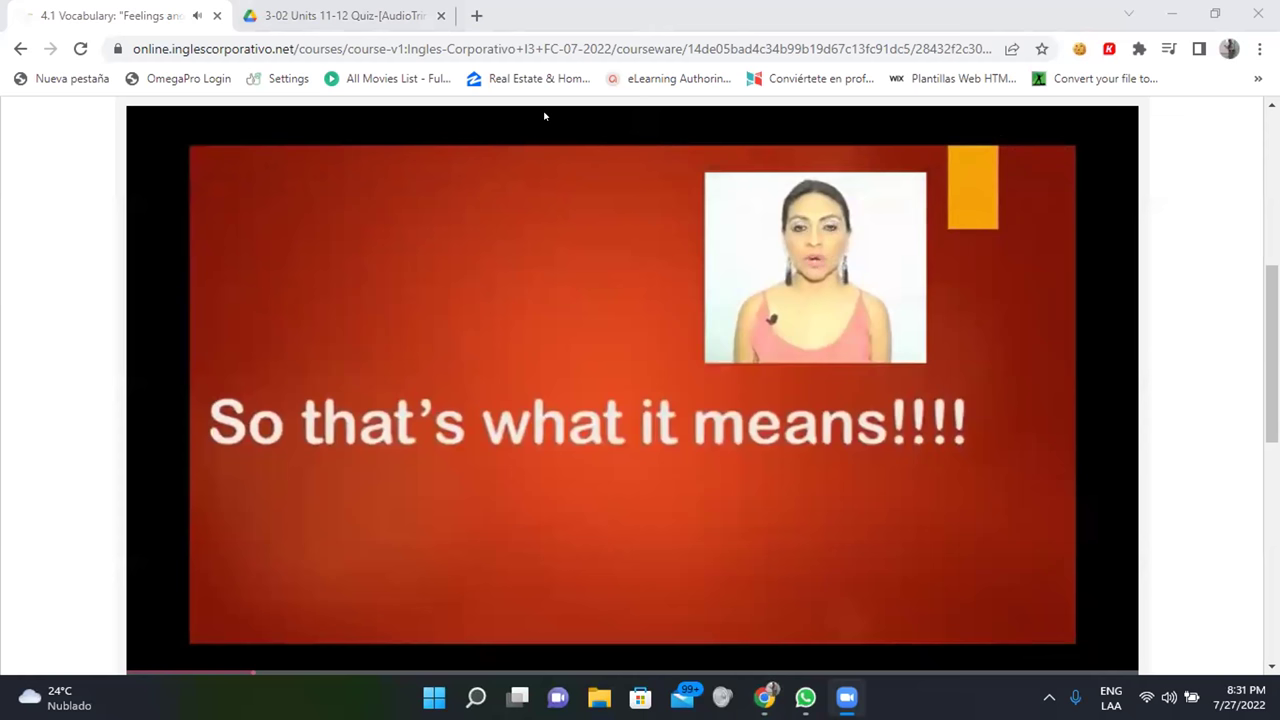
scroll(511, 321, down, 1)
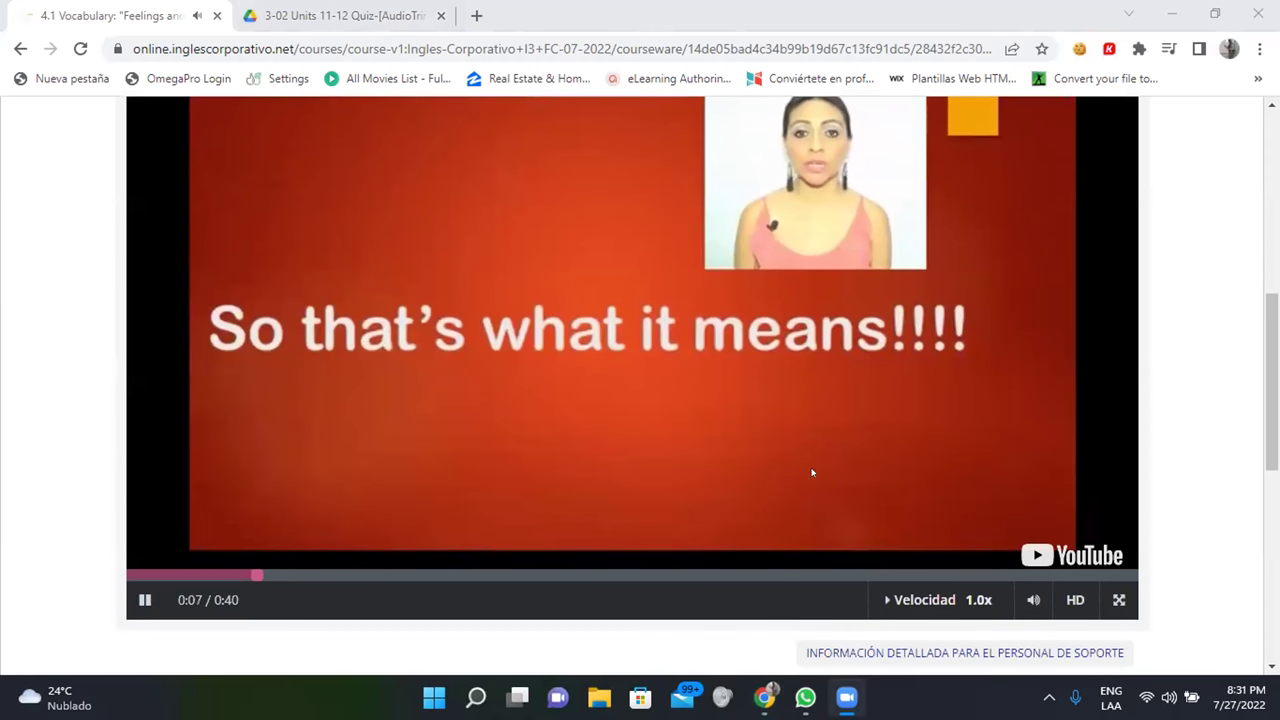
click(1117, 600)
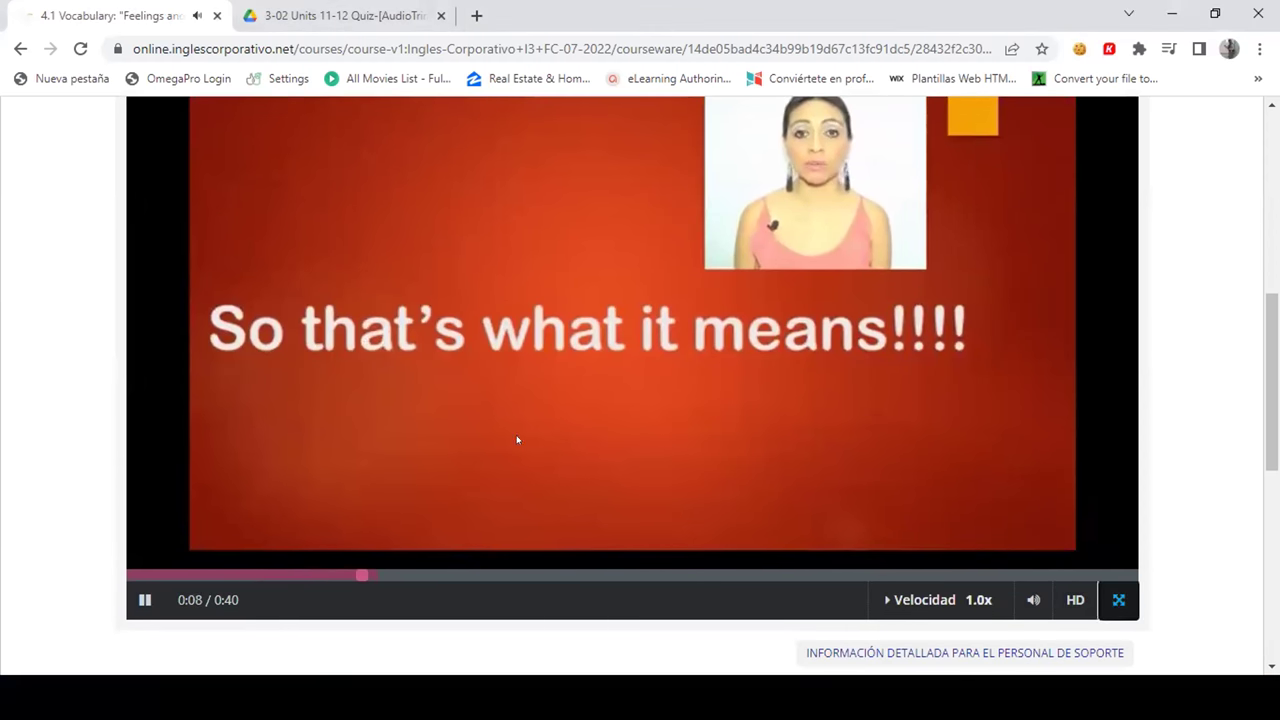